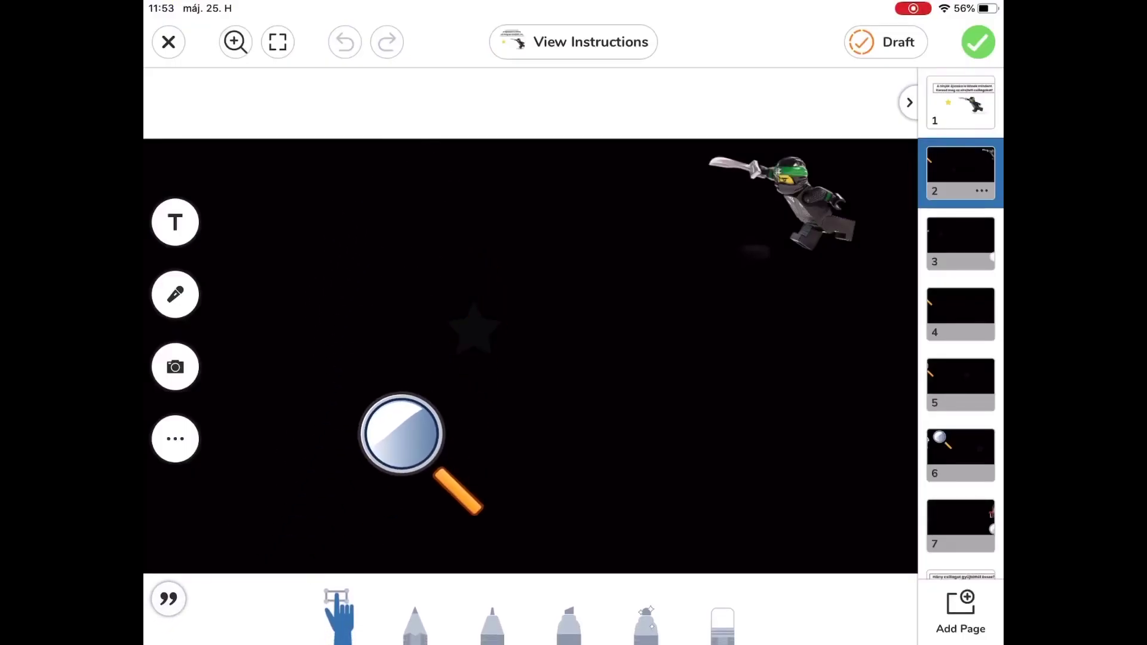
Step: Reveal the hidden star on page 2 with the magnifier and colour it yellow
mouse_move(505, 457)
mouse_down()
mouse_move(545, 246)
mouse_move(469, 341)
mouse_move(602, 257)
mouse_move(591, 454)
mouse_move(460, 303)
mouse_move(473, 329)
mouse_up()
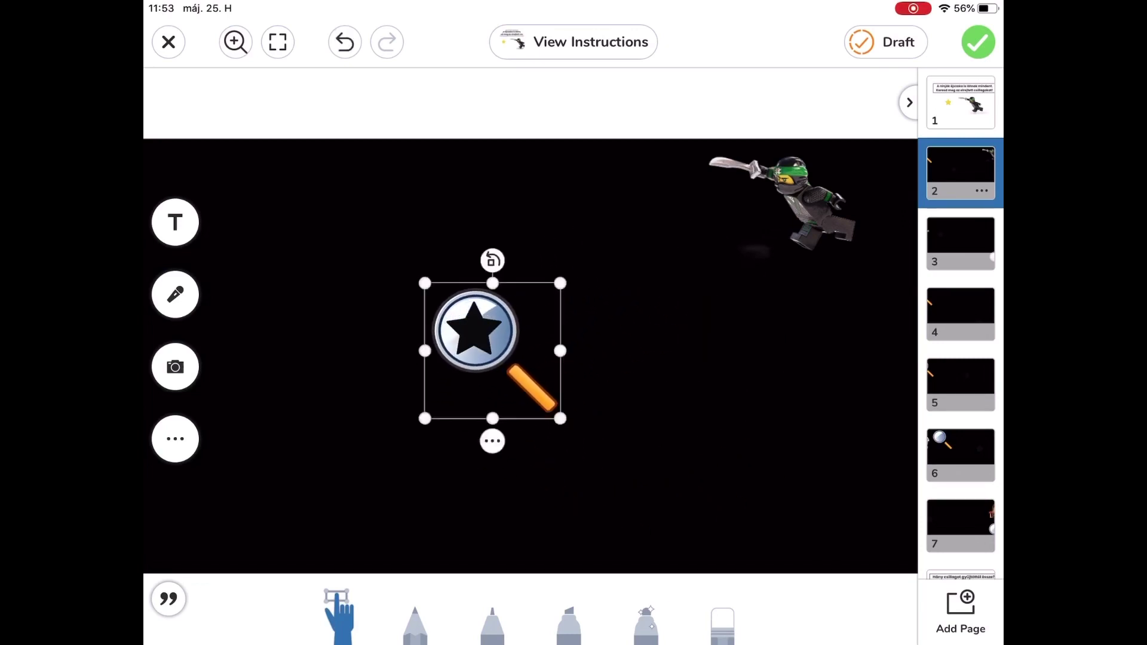
click(899, 150)
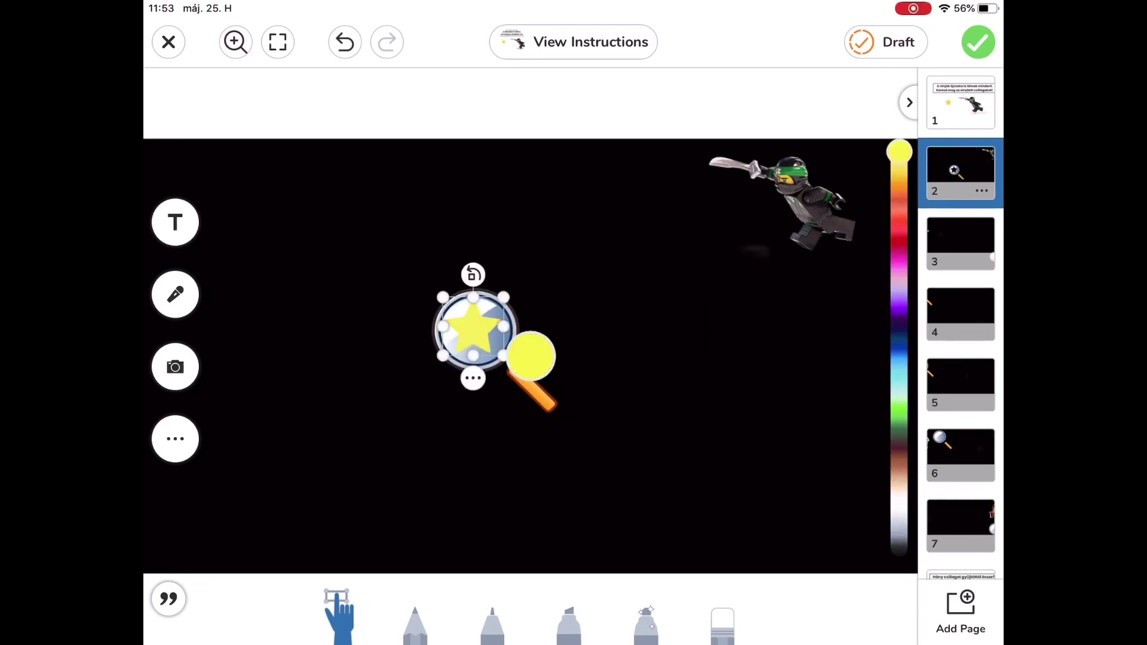
mouse_move(473, 328)
mouse_down()
mouse_move(818, 360)
mouse_move(801, 423)
mouse_up()
Step: On page 3, move the magnifier to the top corner and colour that star red
click(959, 242)
mouse_move(812, 463)
mouse_down()
mouse_move(584, 205)
mouse_move(282, 197)
mouse_move(376, 146)
mouse_move(768, 153)
mouse_move(832, 205)
mouse_move(839, 176)
mouse_up()
drag(899, 552, 899, 229)
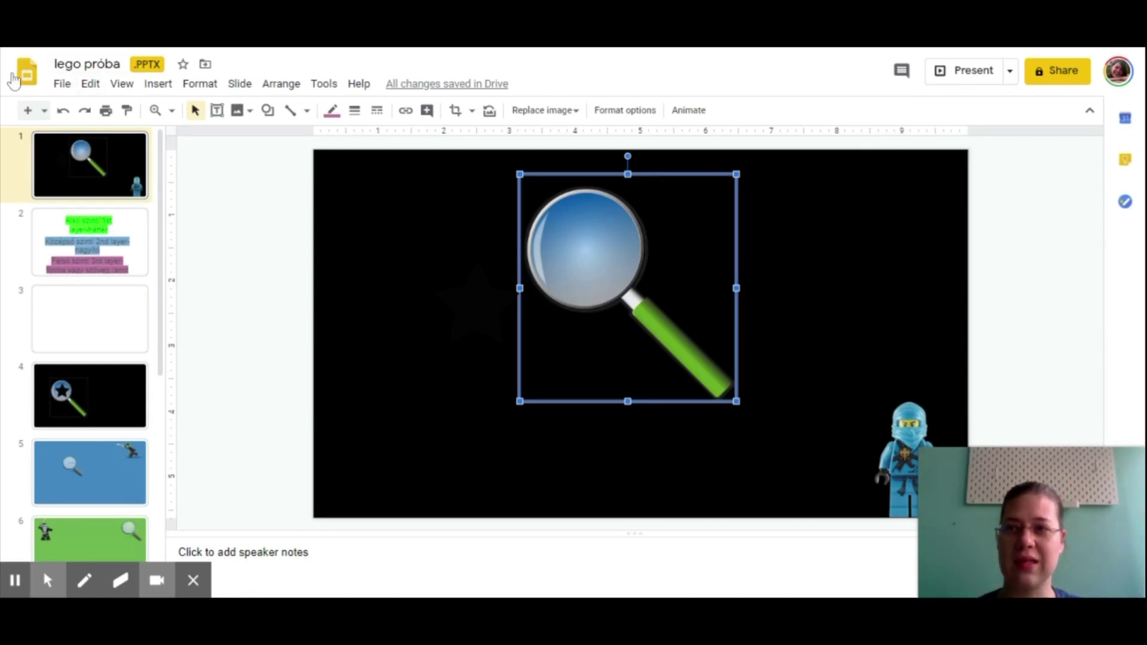
Step: Position the magnifier picture on slide 1 so the hidden black star appears centred in its lens
mouse_move(657, 348)
mouse_down()
mouse_move(573, 315)
mouse_move(427, 302)
mouse_move(527, 380)
mouse_move(544, 364)
mouse_move(526, 361)
mouse_move(554, 373)
mouse_move(506, 362)
mouse_up()
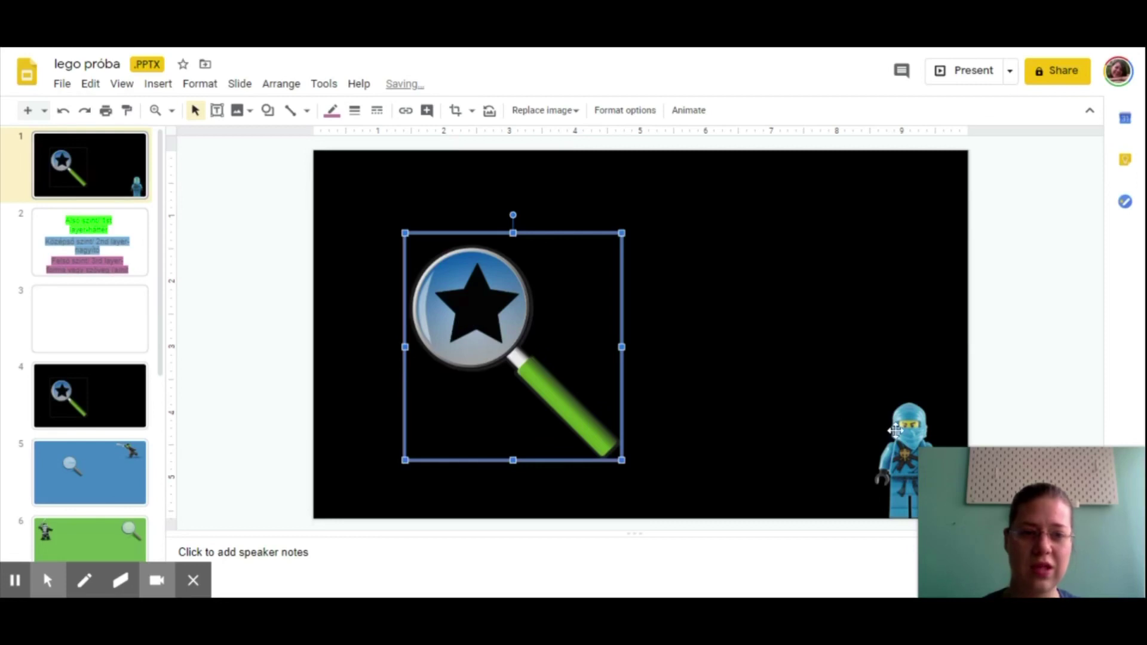
click(484, 313)
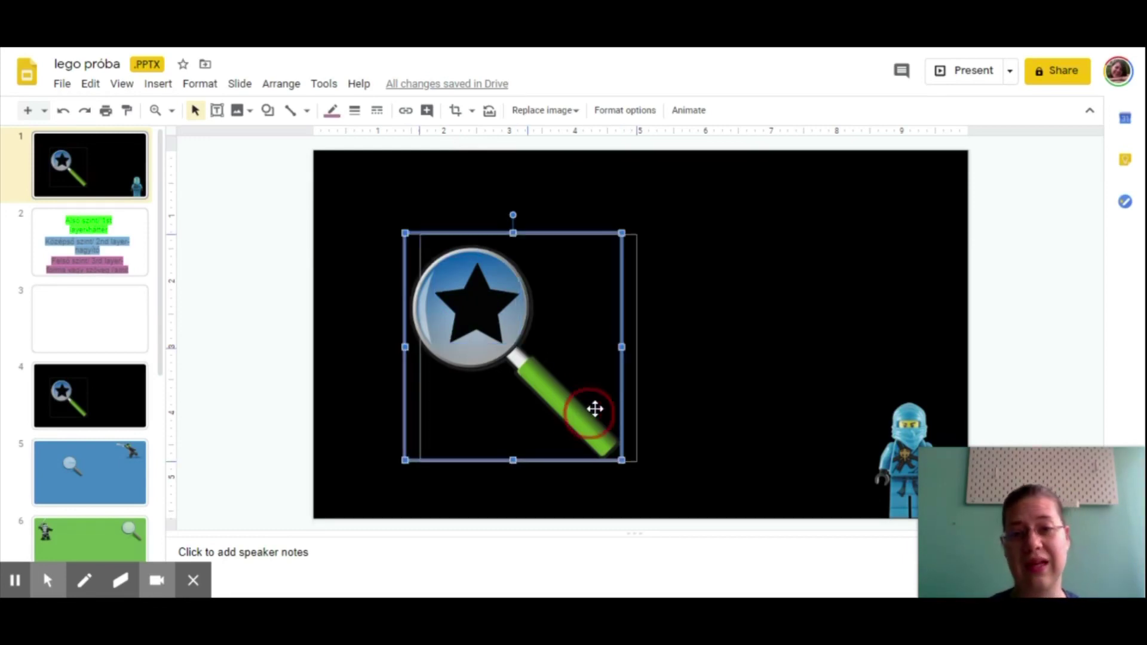
mouse_move(593, 410)
mouse_down()
mouse_move(618, 409)
mouse_move(548, 380)
mouse_up()
click(476, 307)
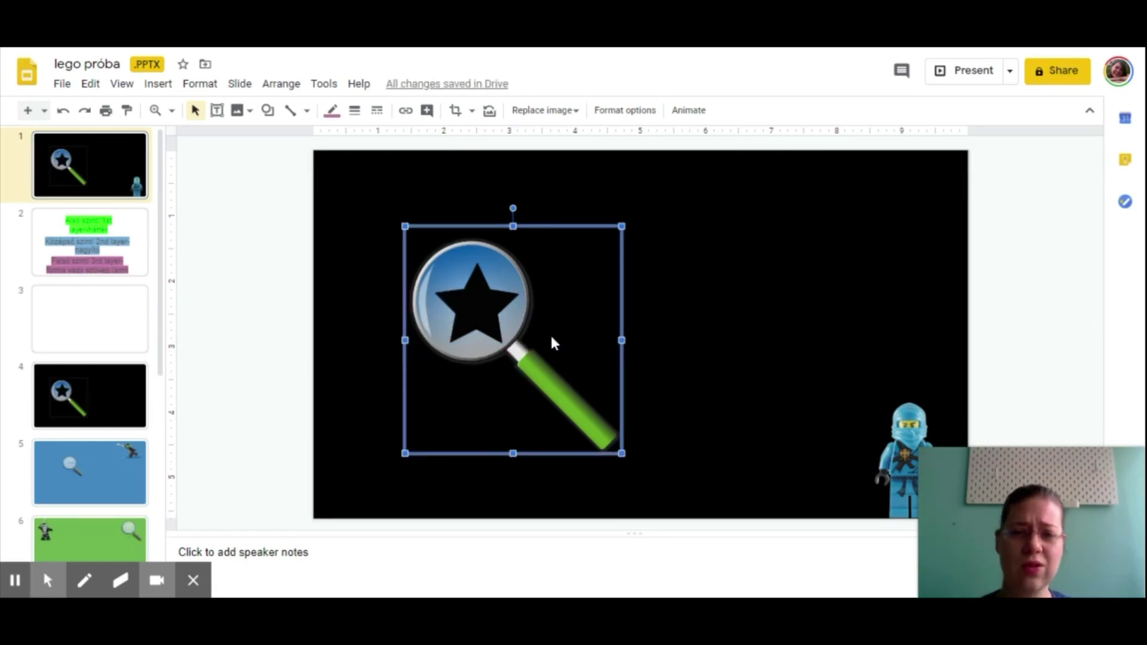
Step: Show slide 2's three-layer explanation, then move to the blank slide 3
click(94, 260)
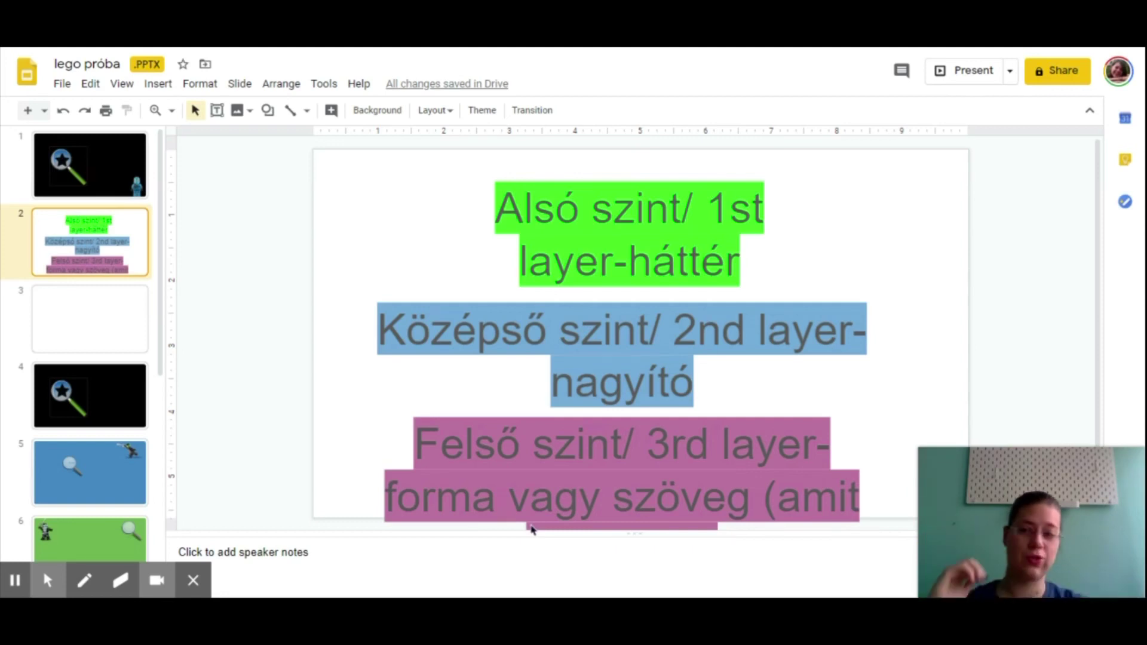
click(94, 324)
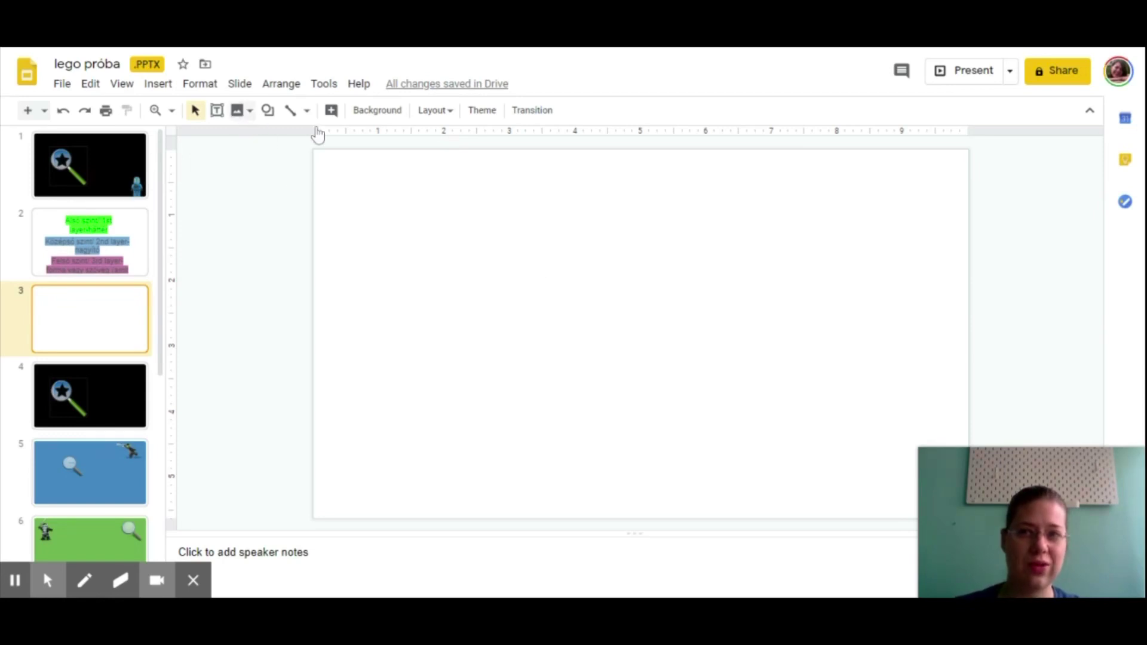
Step: Set slide 3's background colour to black
click(381, 113)
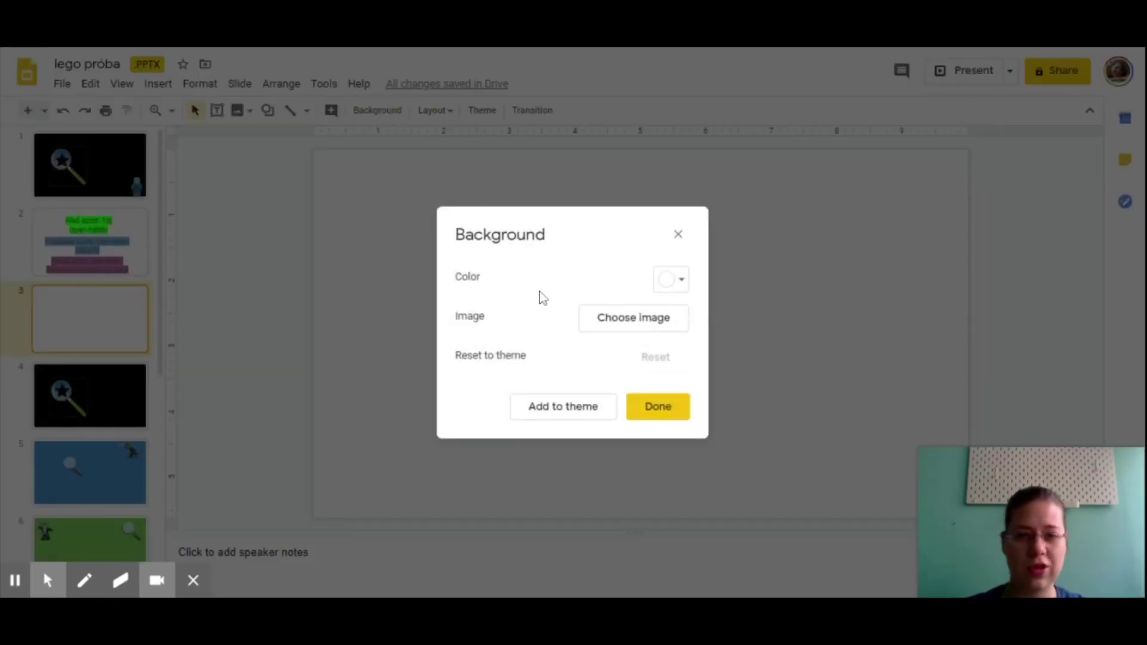
click(681, 281)
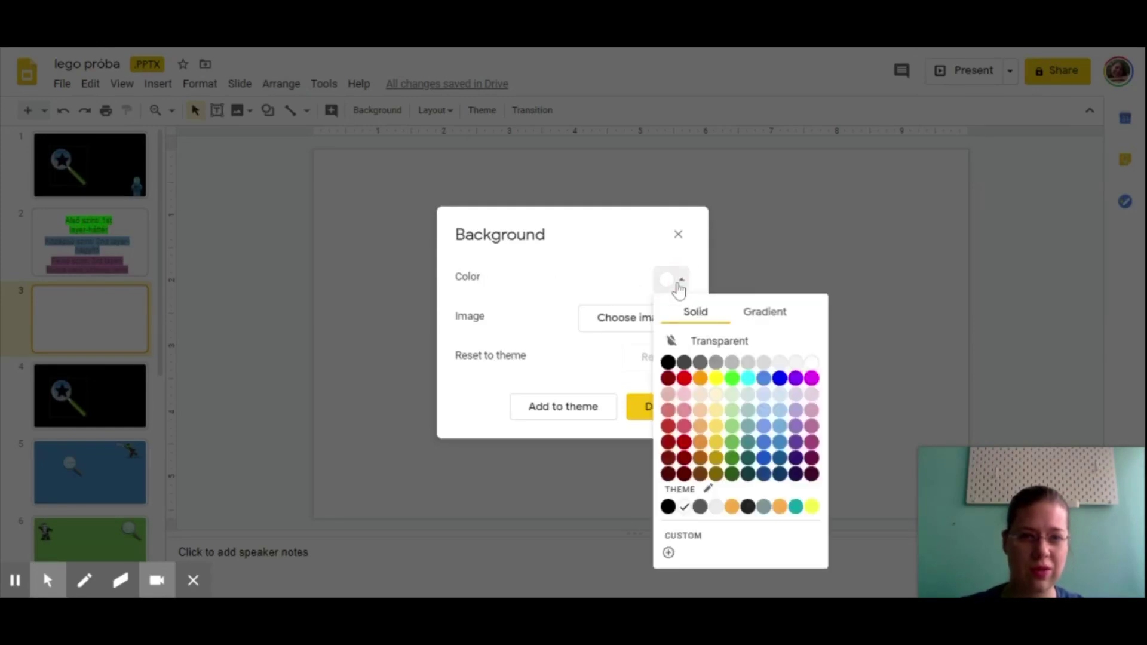
click(669, 506)
click(661, 412)
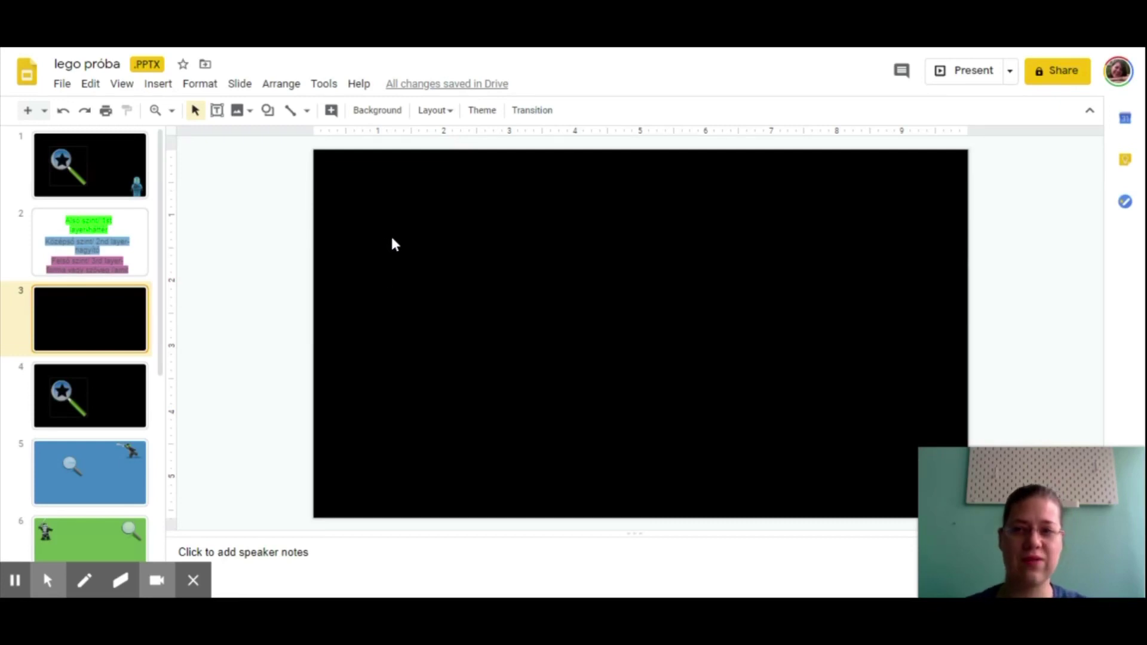
Step: Compare the black slide 3 with the layer explanation on slide 2
click(50, 241)
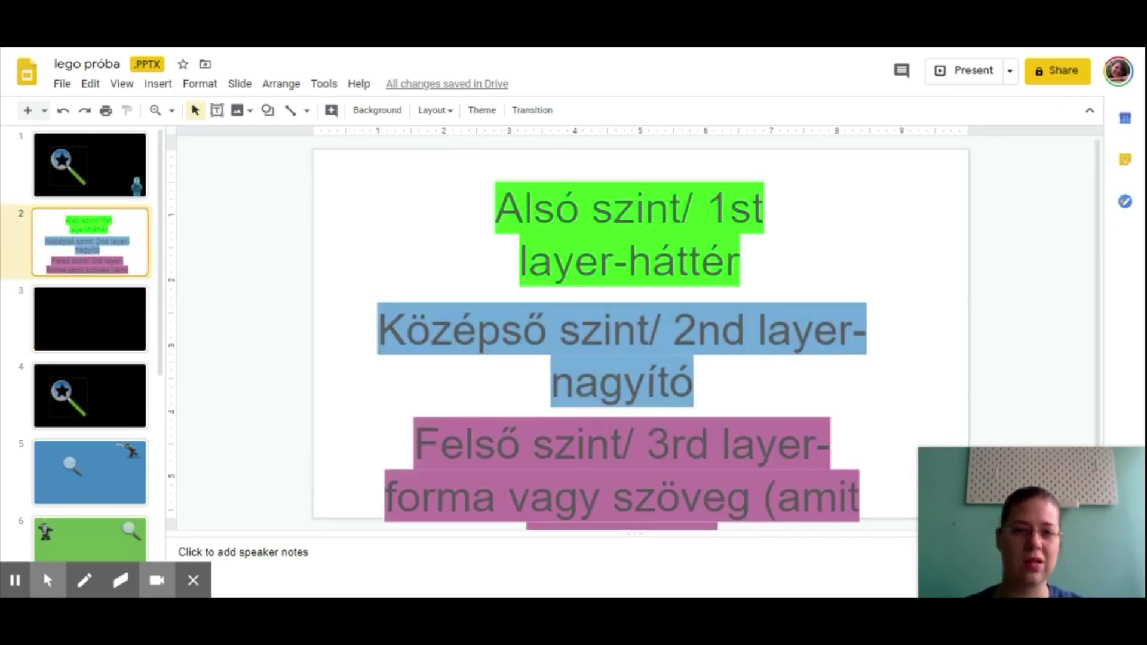
click(117, 326)
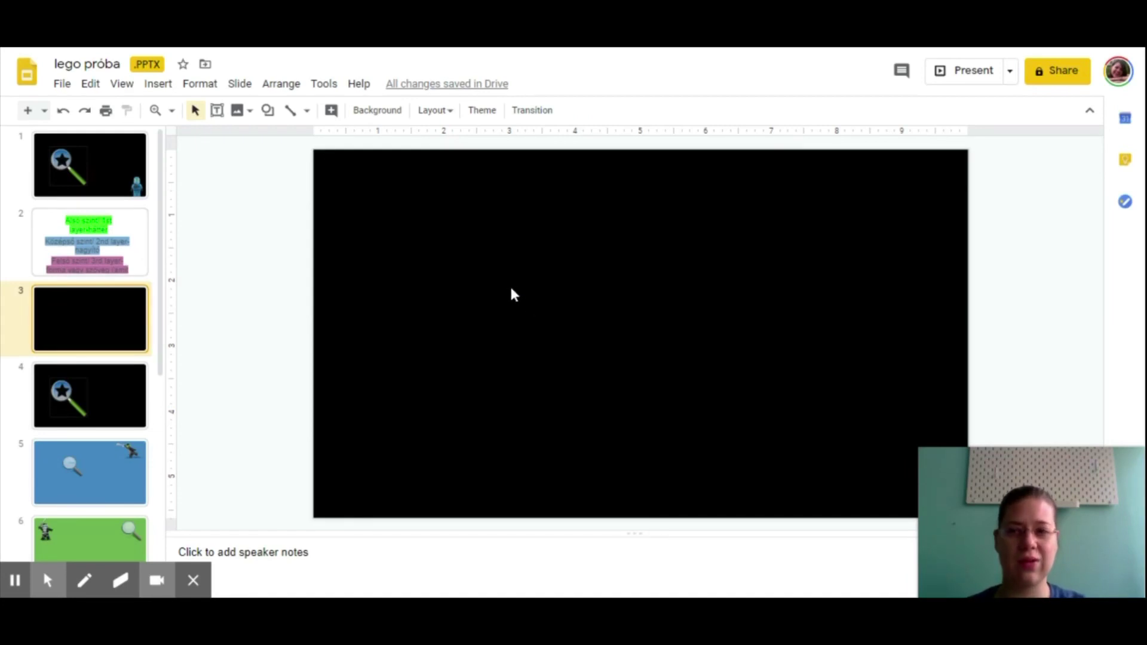
click(135, 256)
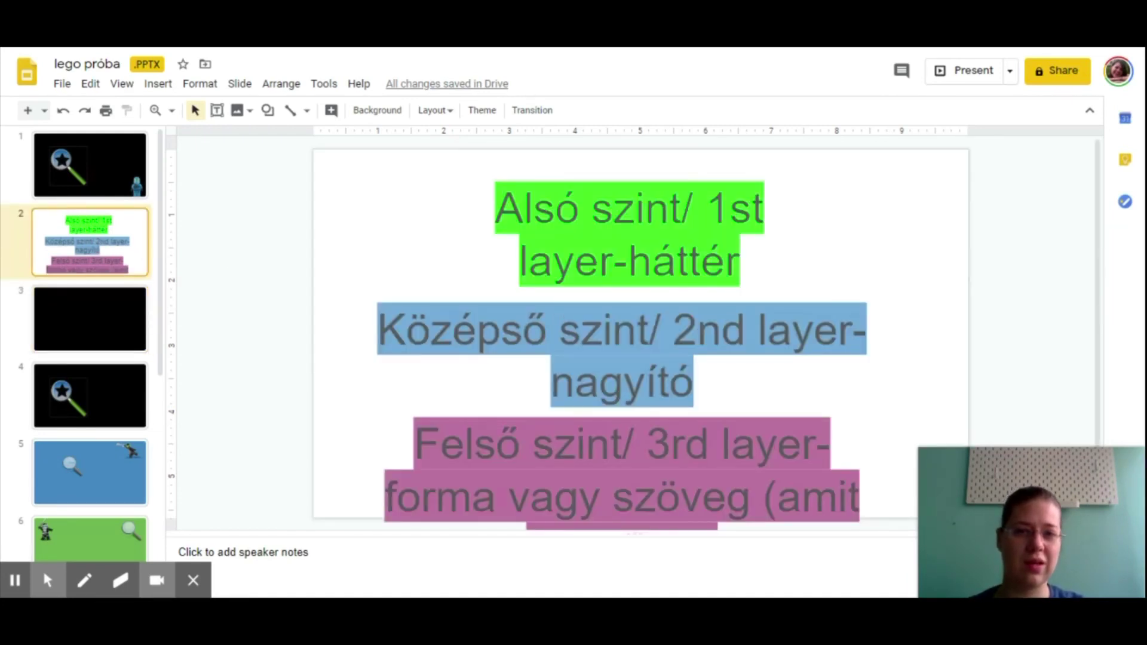
click(81, 311)
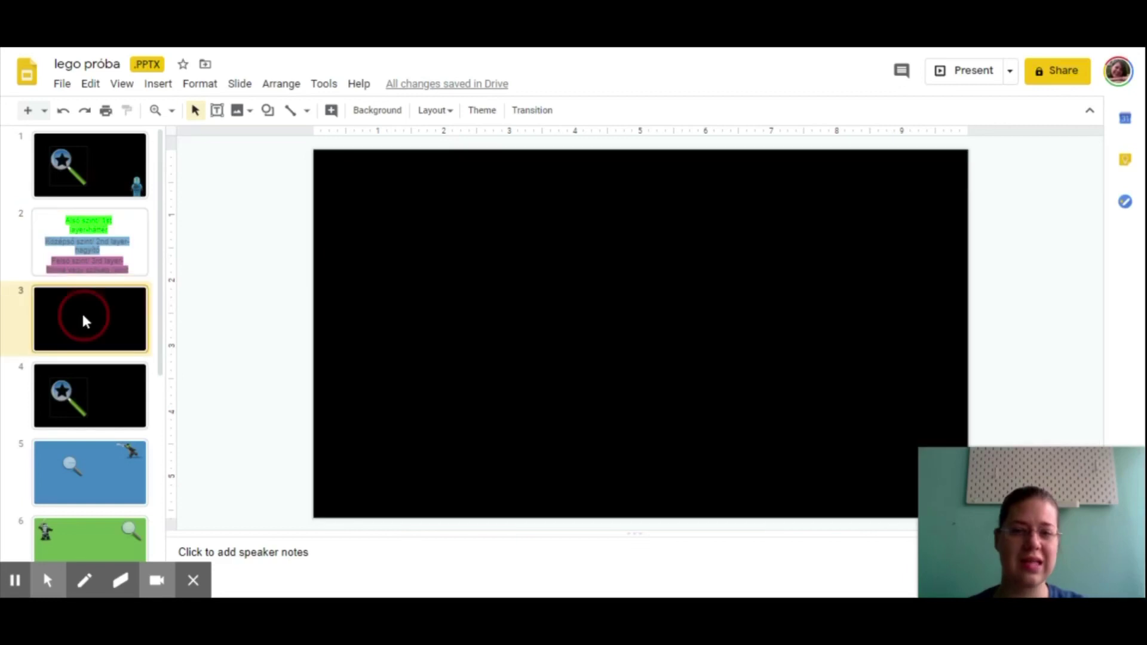
Step: Replace the old star image search with a web image search for 'magnifying glass'
click(161, 87)
mouse_move(184, 110)
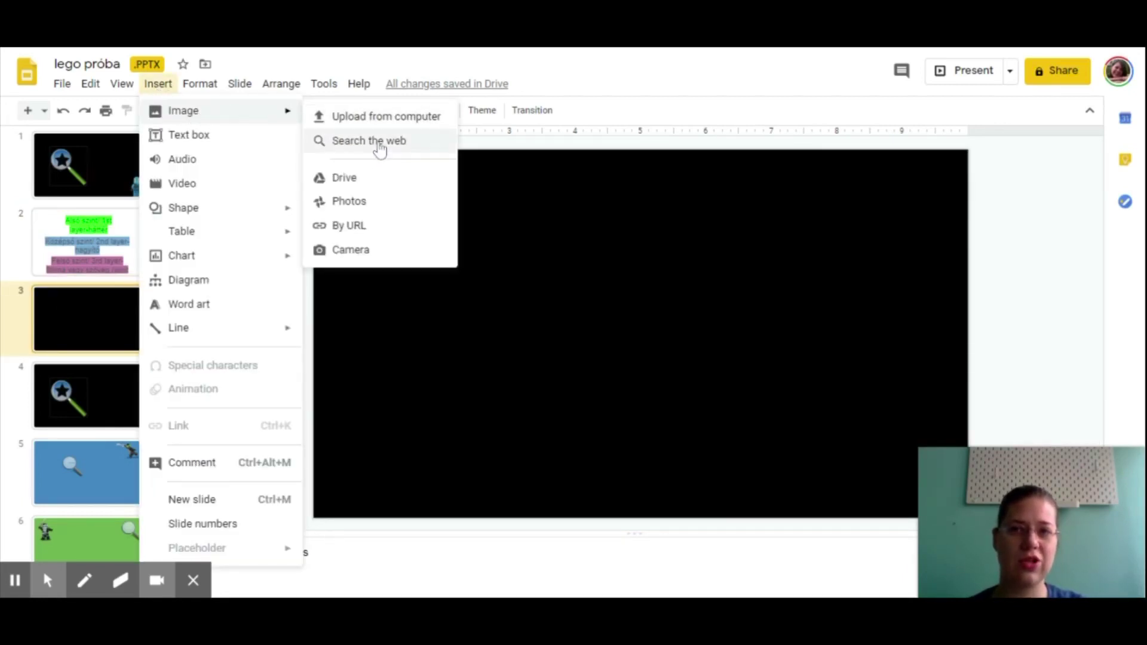
click(379, 141)
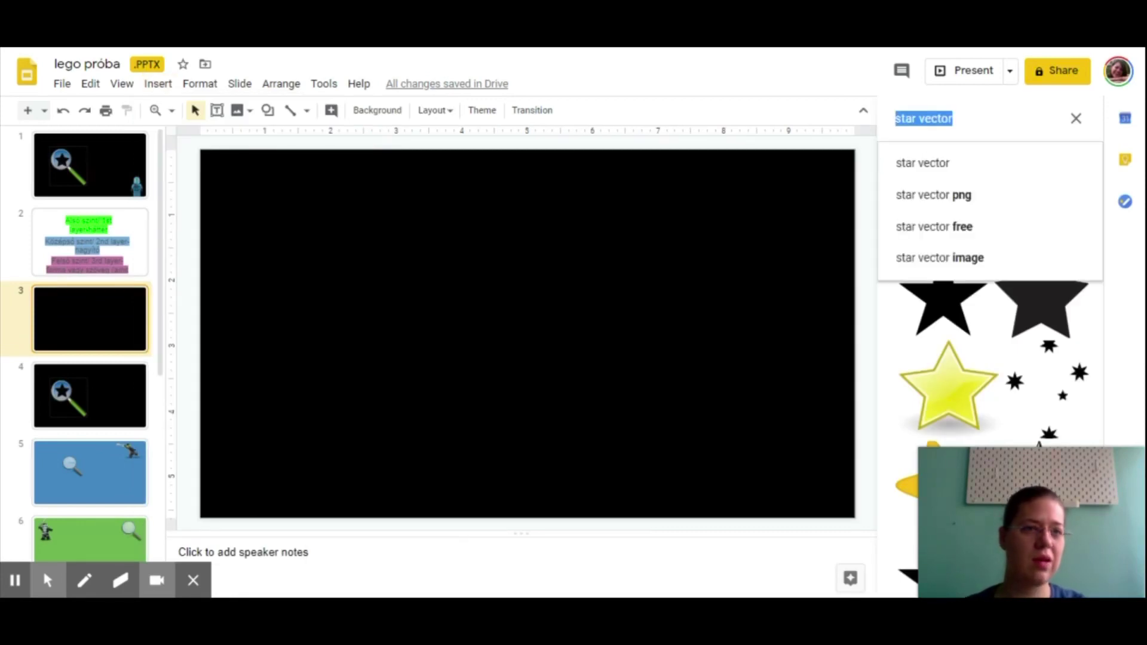
key(BackSpace)
click(990, 119)
text(mag)
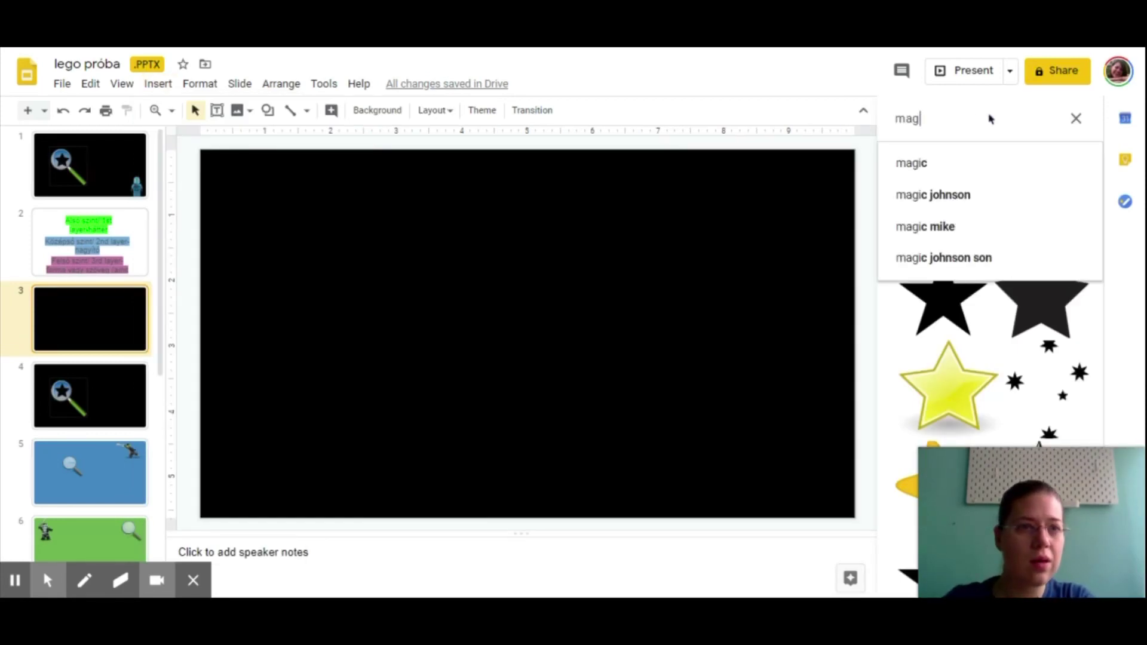
key(BackSpace)
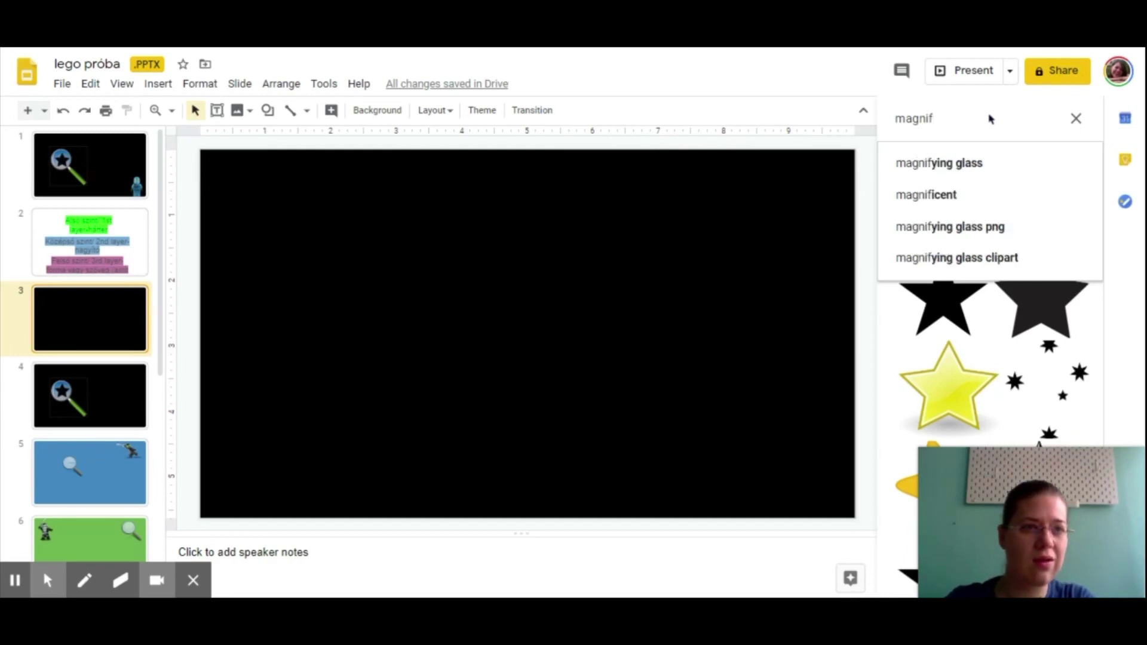
click(956, 163)
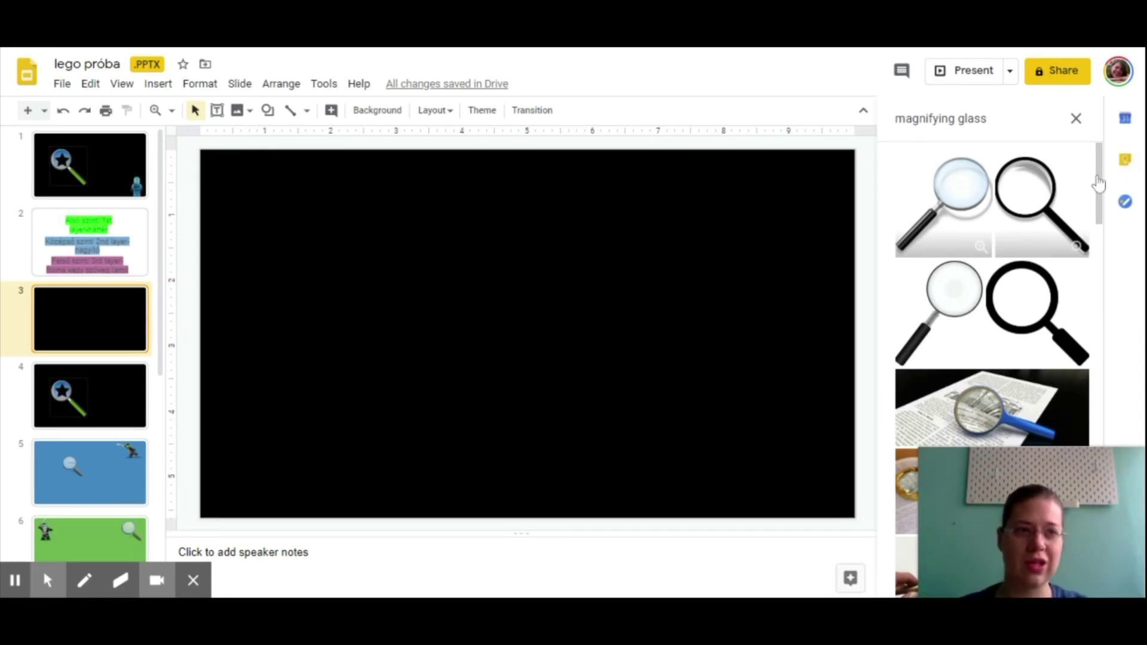
drag(1097, 183, 1109, 289)
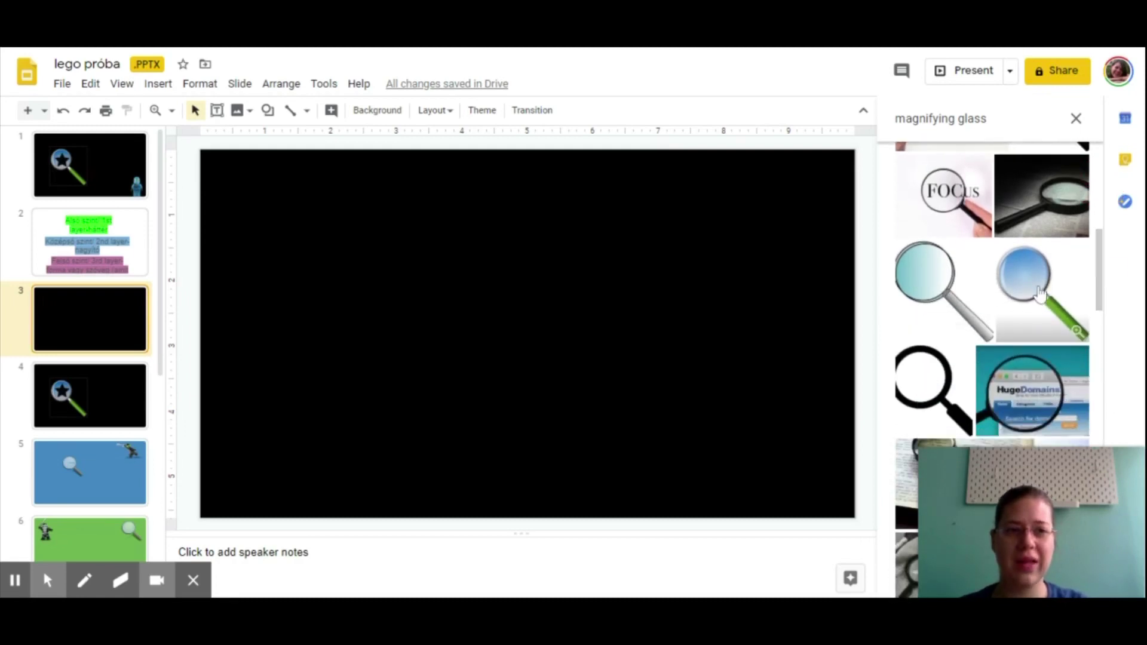
Step: Insert the blue-and-green magnifier image on slide 3, shrink it, and move it right of centre
drag(1027, 286, 525, 251)
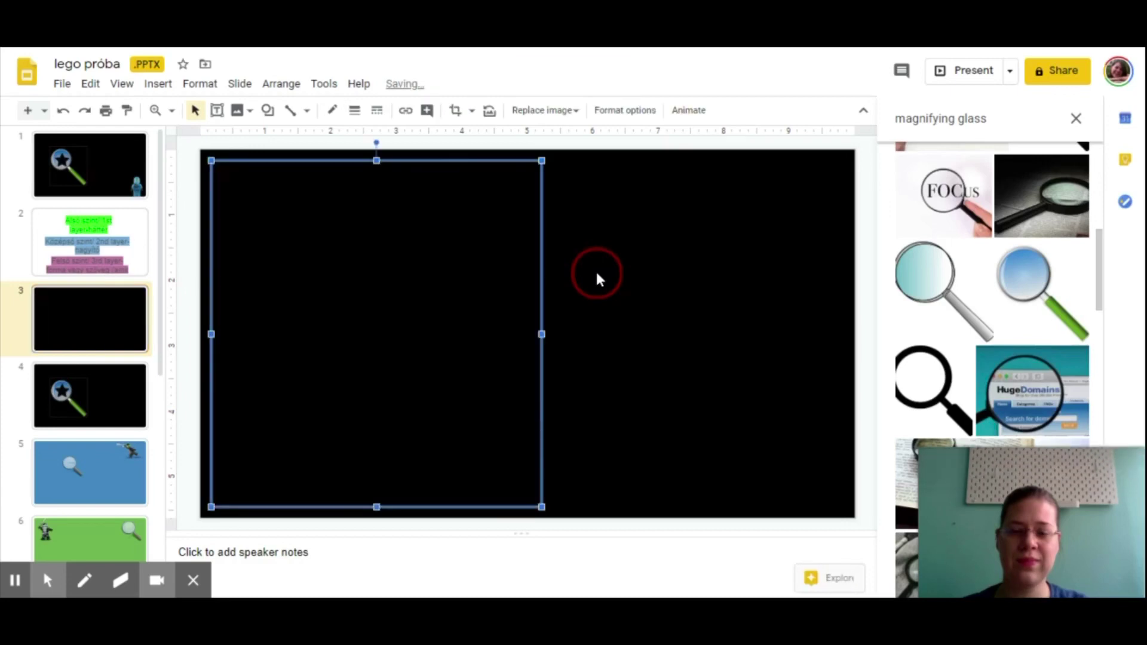
drag(358, 308, 412, 308)
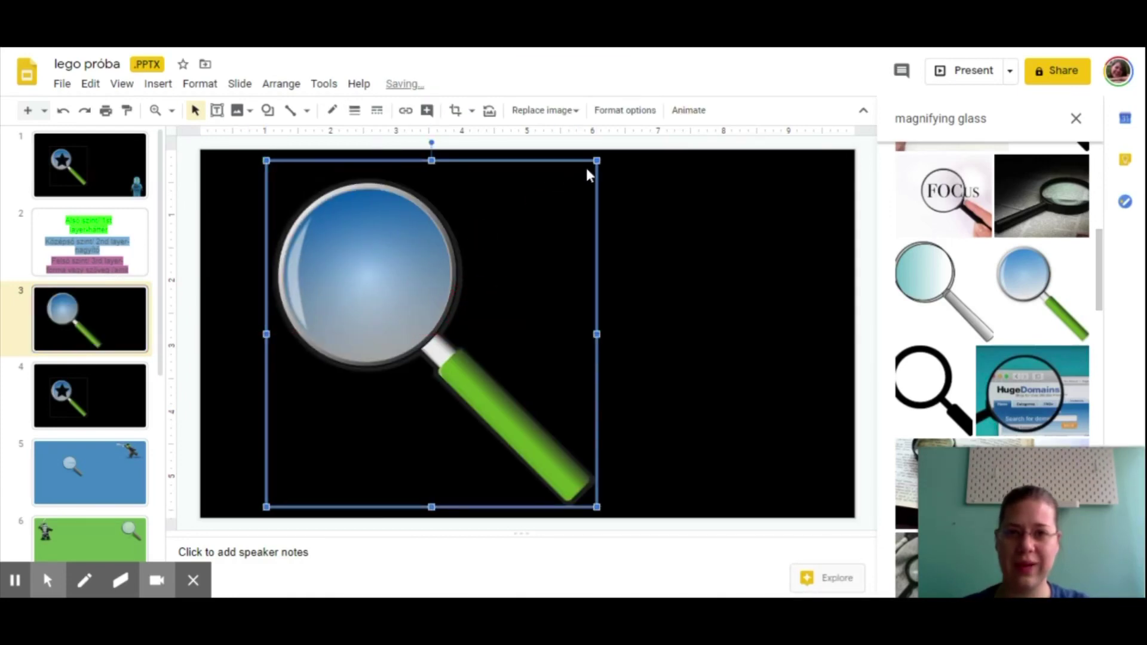
drag(595, 160, 378, 331)
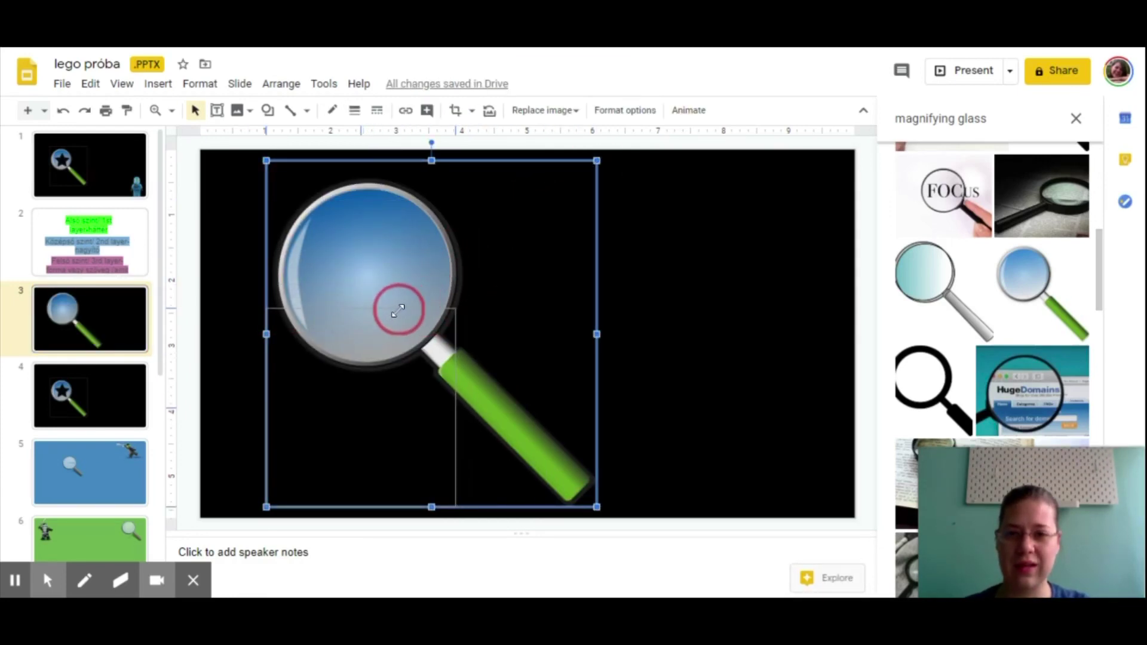
mouse_move(346, 402)
mouse_down()
mouse_move(478, 300)
mouse_move(564, 285)
mouse_up()
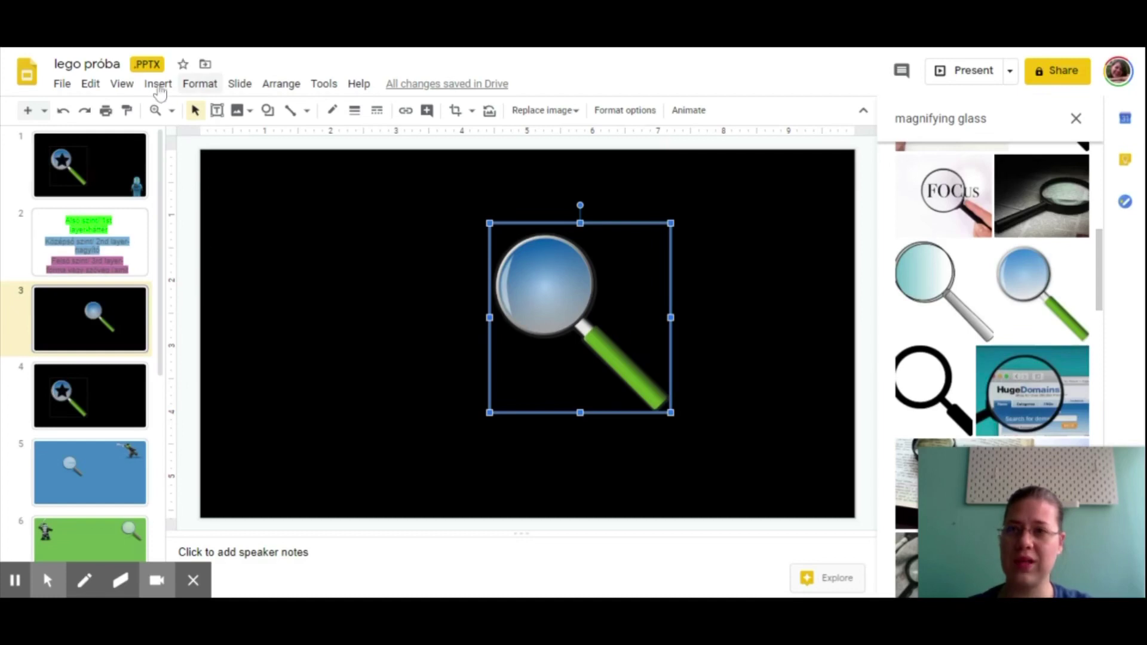
click(355, 233)
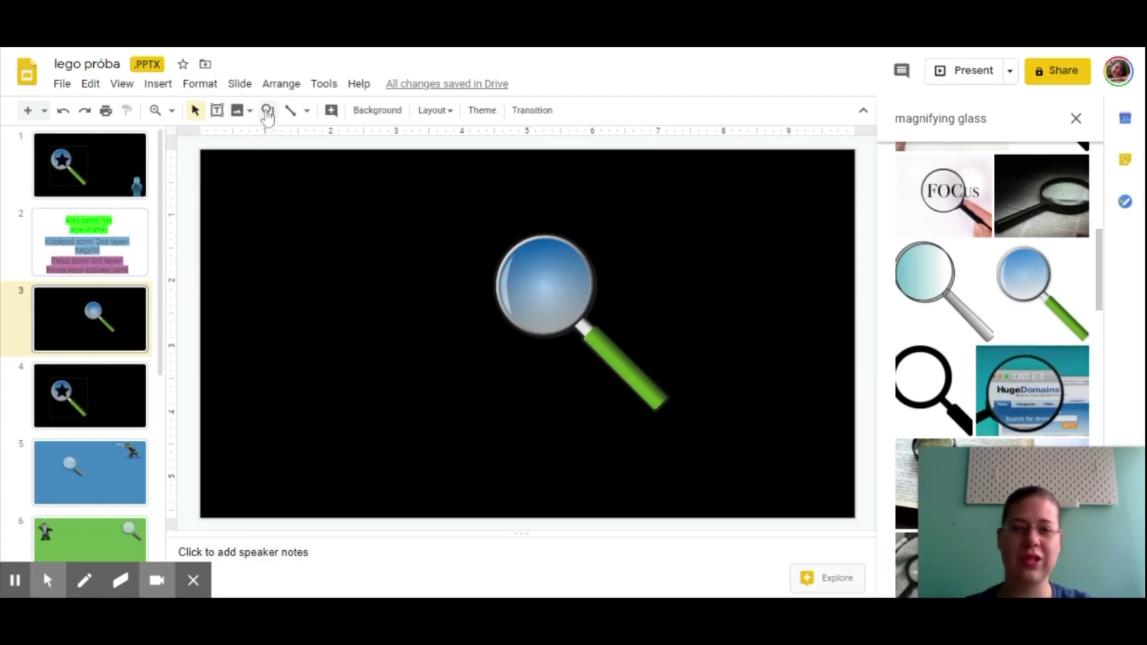
Step: Draw a white lightning bolt shape beside the magnifier on slide 3
click(269, 112)
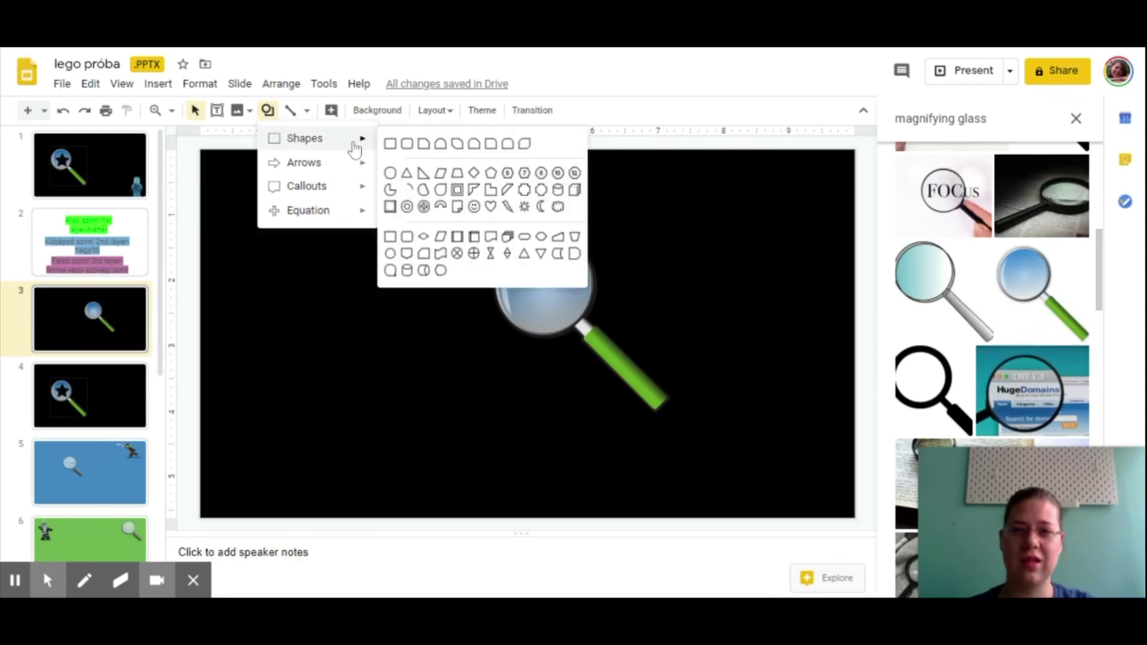
mouse_move(304, 138)
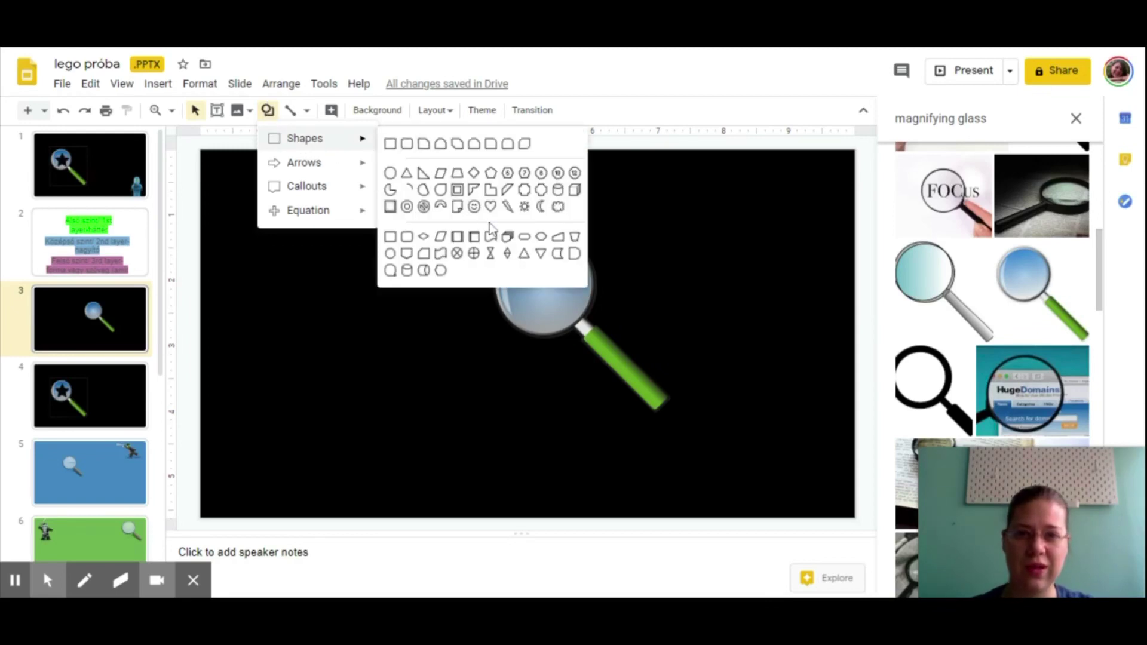
click(509, 209)
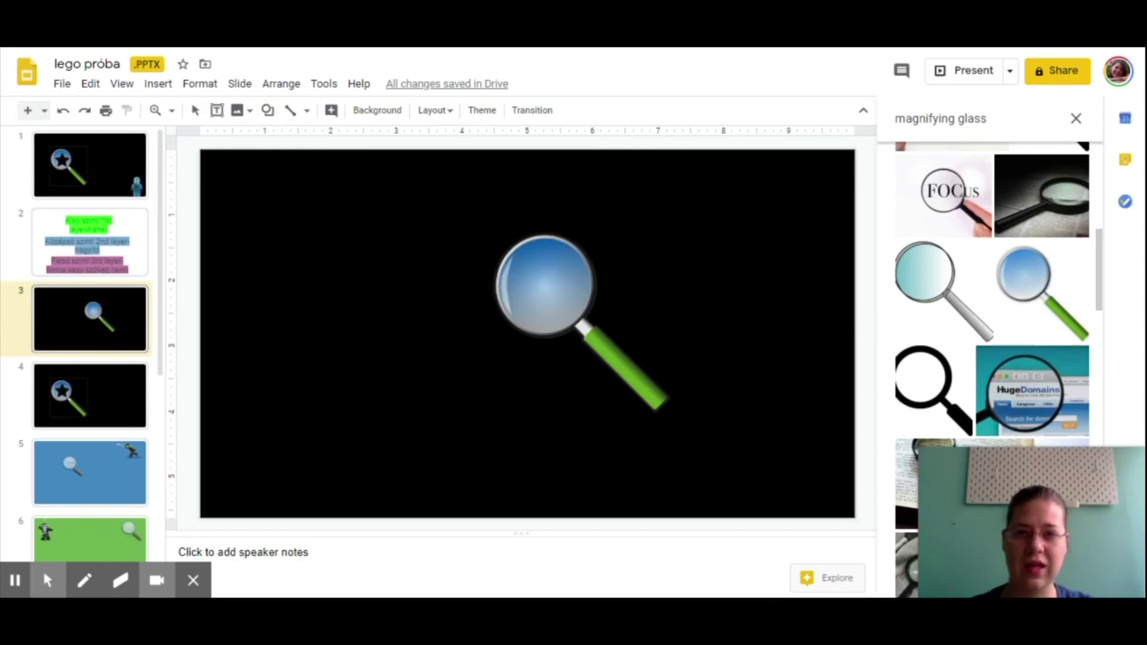
drag(410, 235, 496, 326)
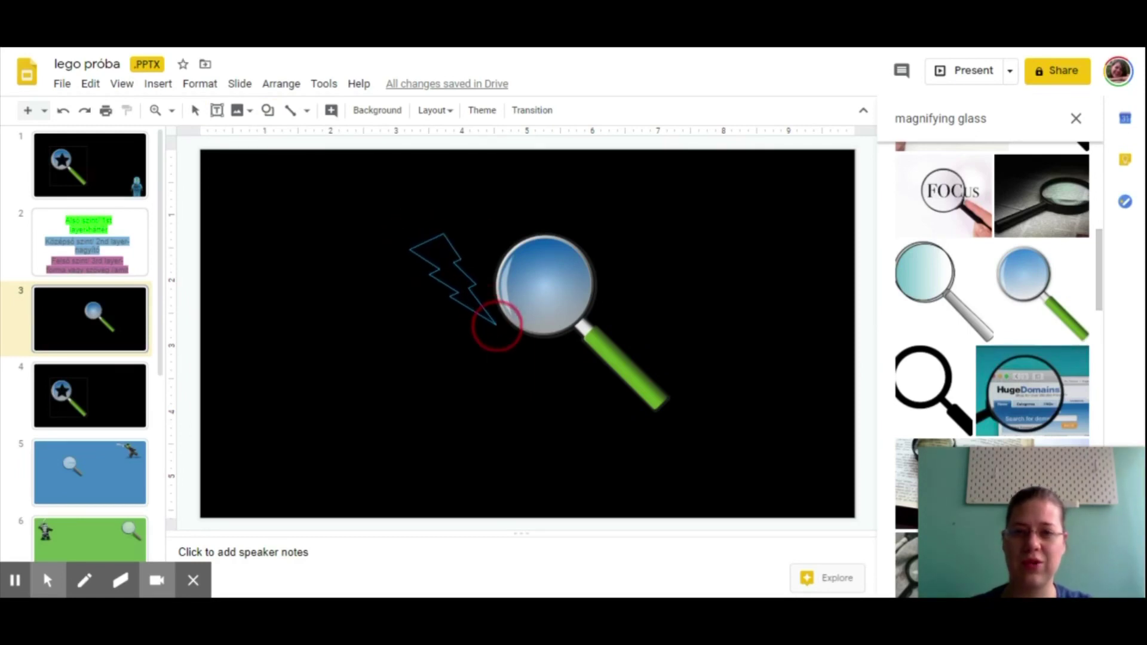
drag(496, 326, 496, 326)
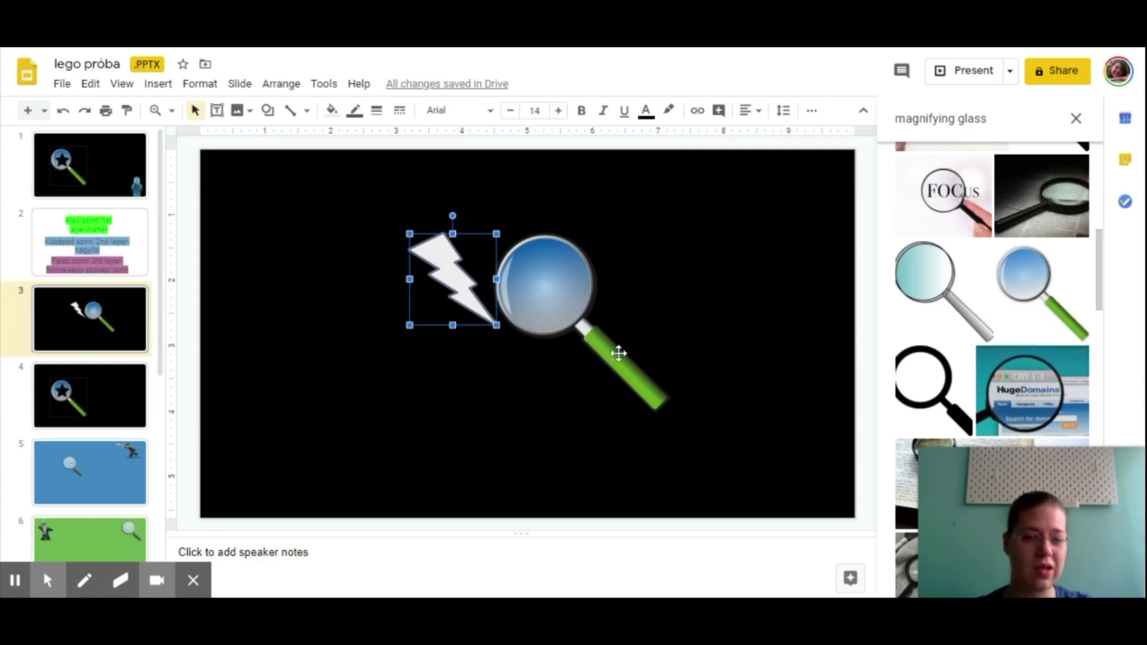
Step: Test the magnifier over the bolt, then move it to the slide's upper right
mouse_move(577, 321)
mouse_down()
mouse_move(514, 327)
mouse_move(528, 350)
mouse_up()
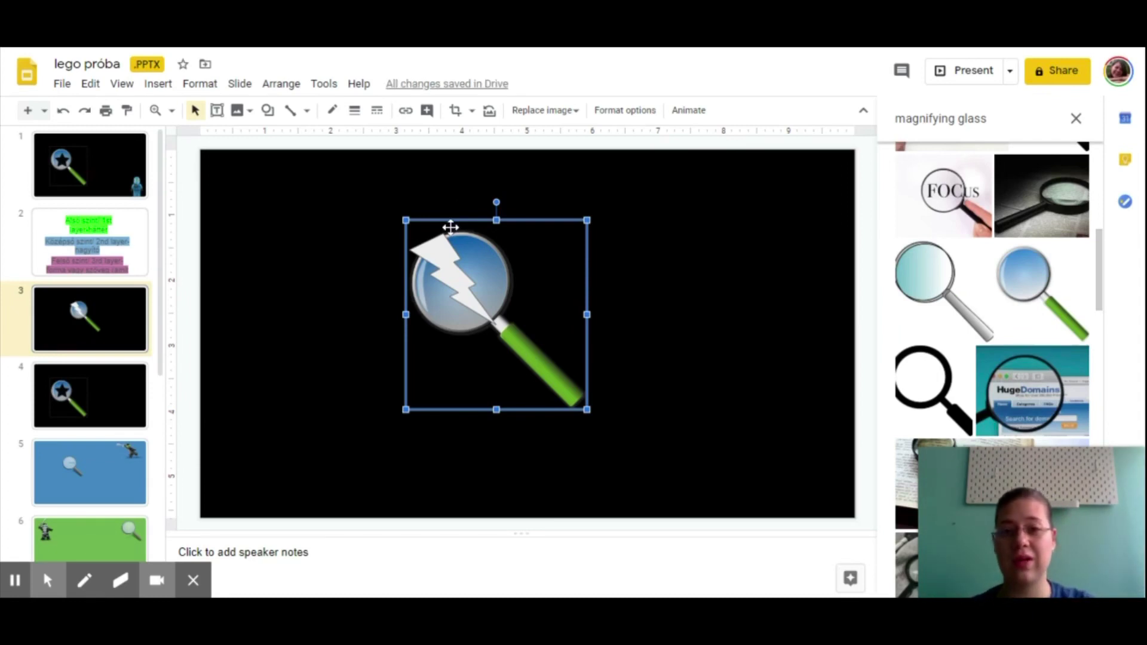
click(493, 298)
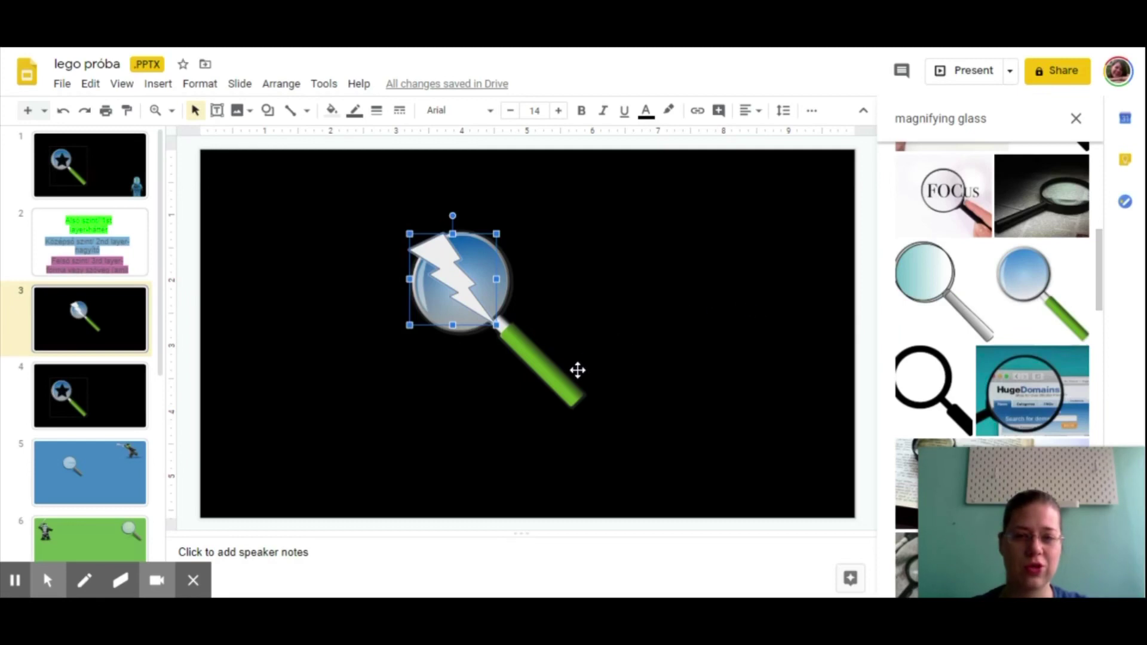
drag(565, 384, 788, 317)
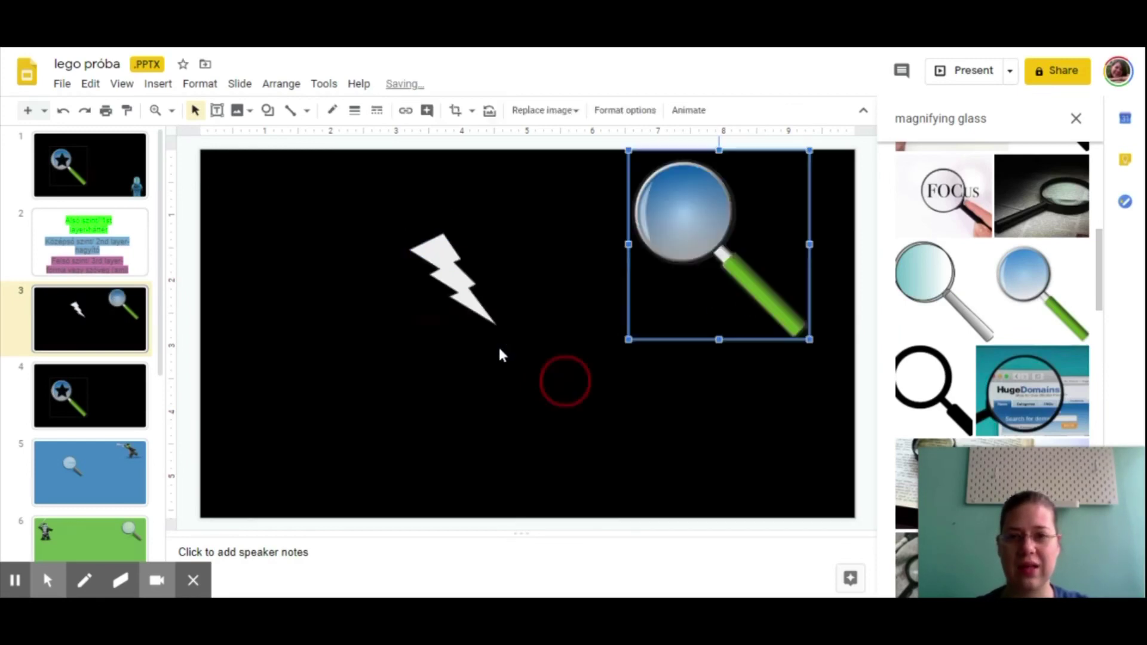
Step: Give the lightning bolt a black fill and a black border
click(478, 300)
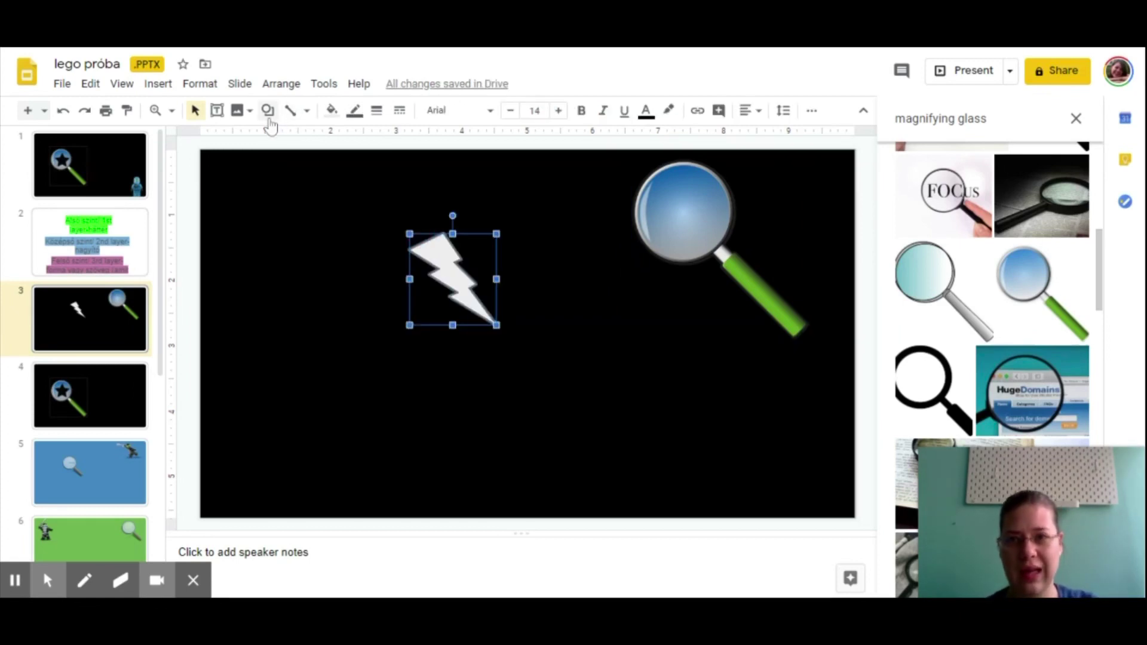
click(333, 111)
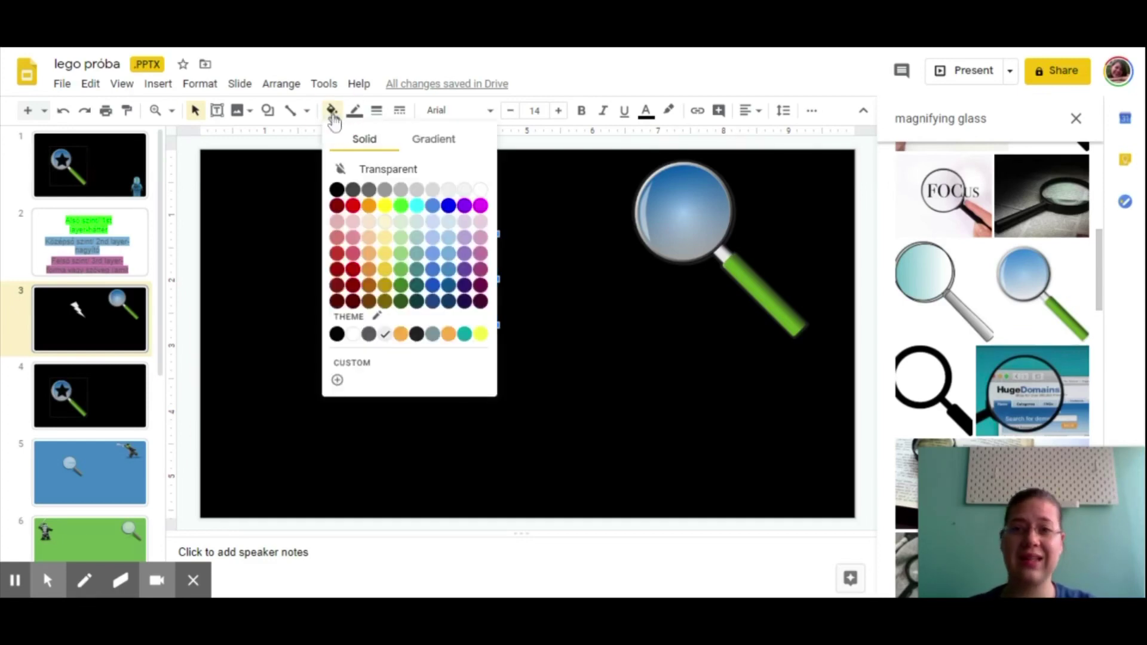
click(337, 335)
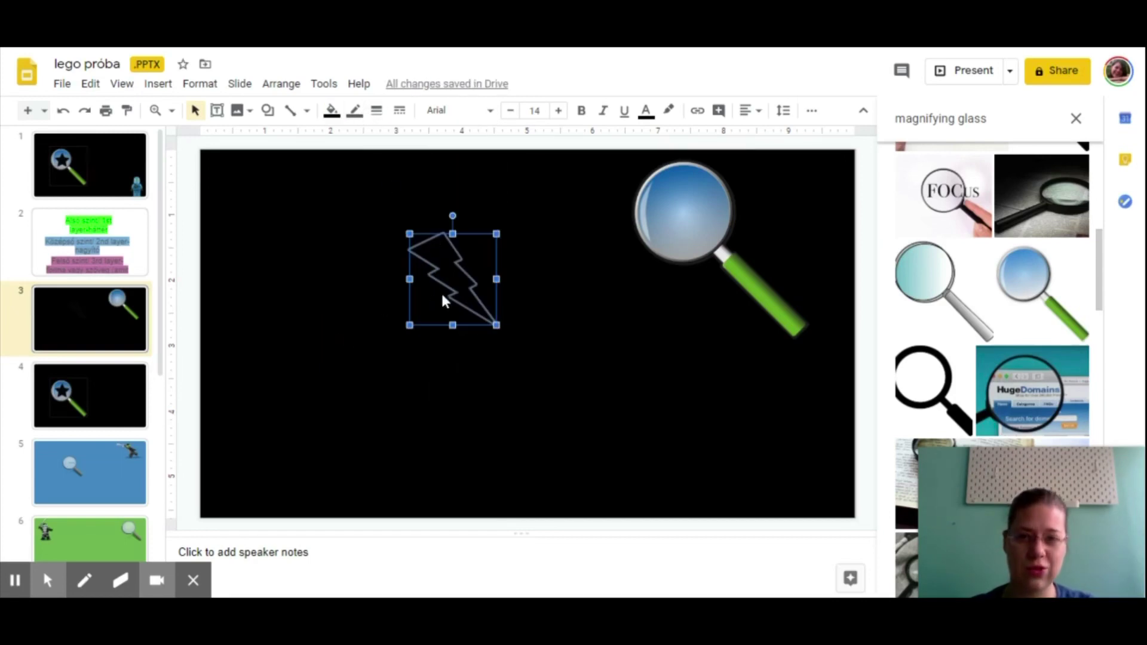
click(355, 110)
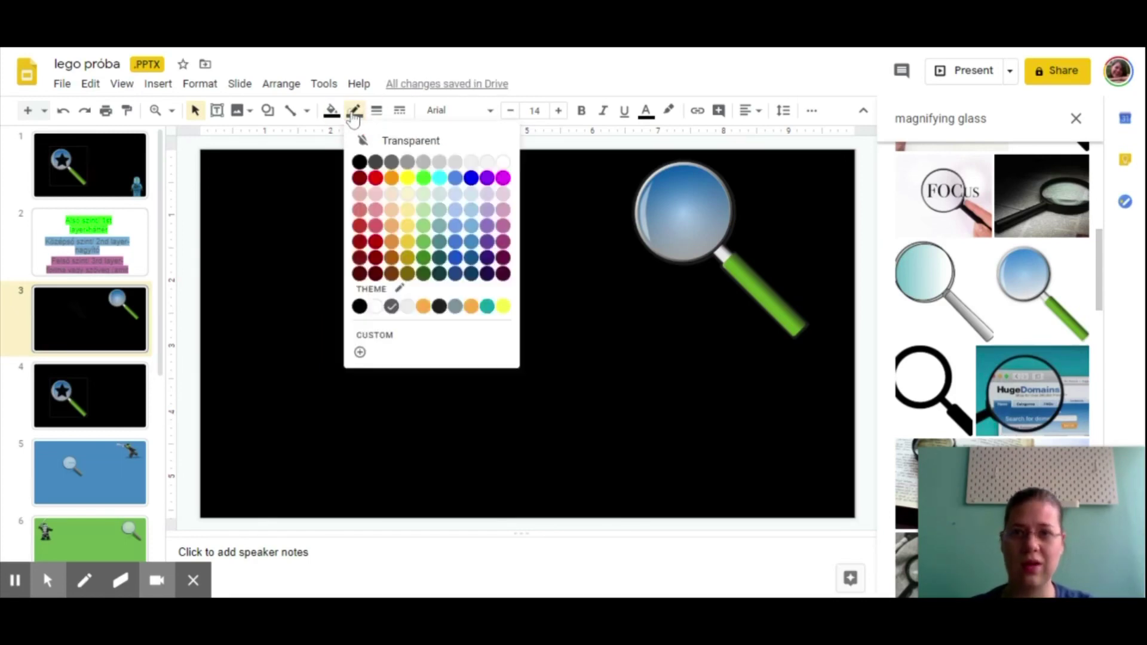
click(359, 307)
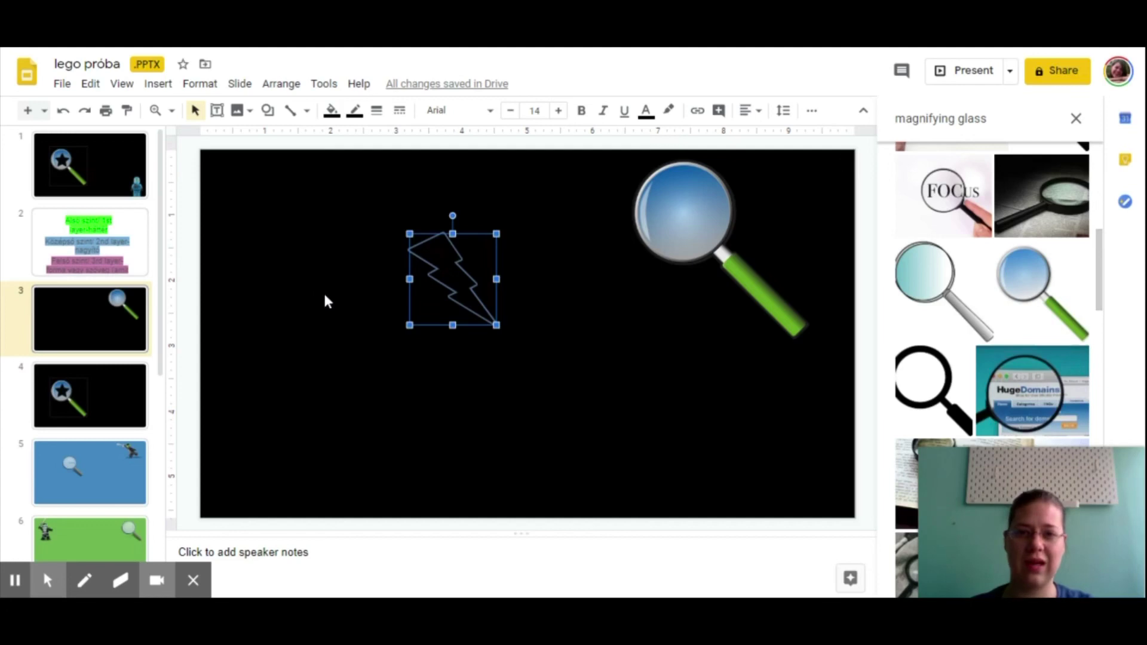
Step: Move the magnifier so its lens covers the hidden black bolt
click(559, 293)
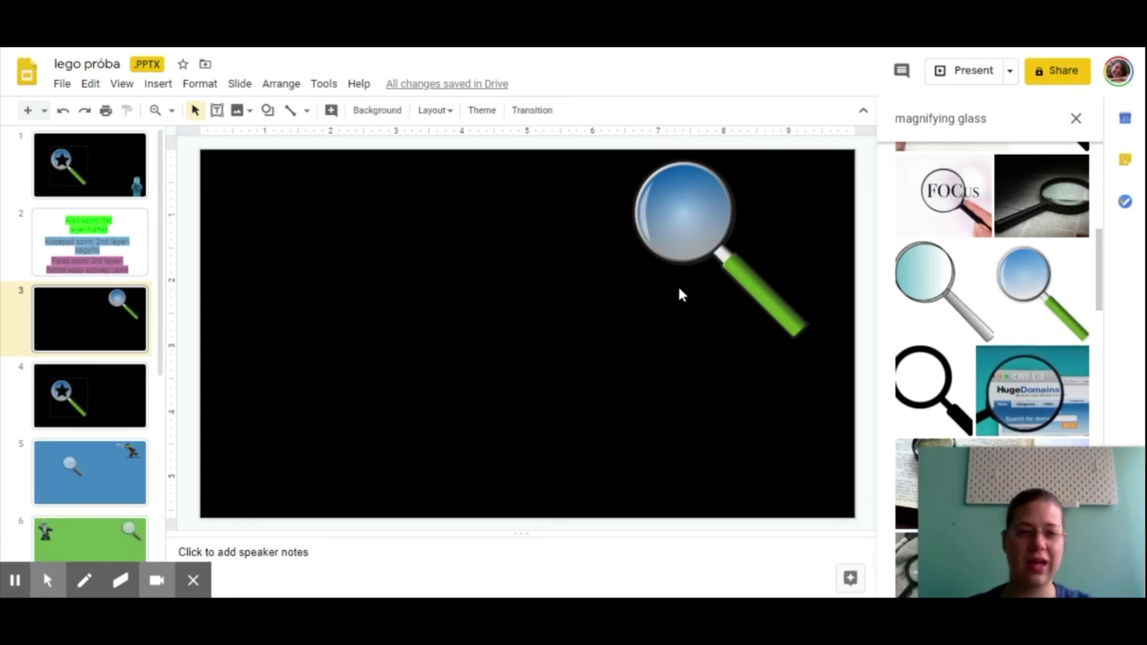
drag(749, 279, 482, 328)
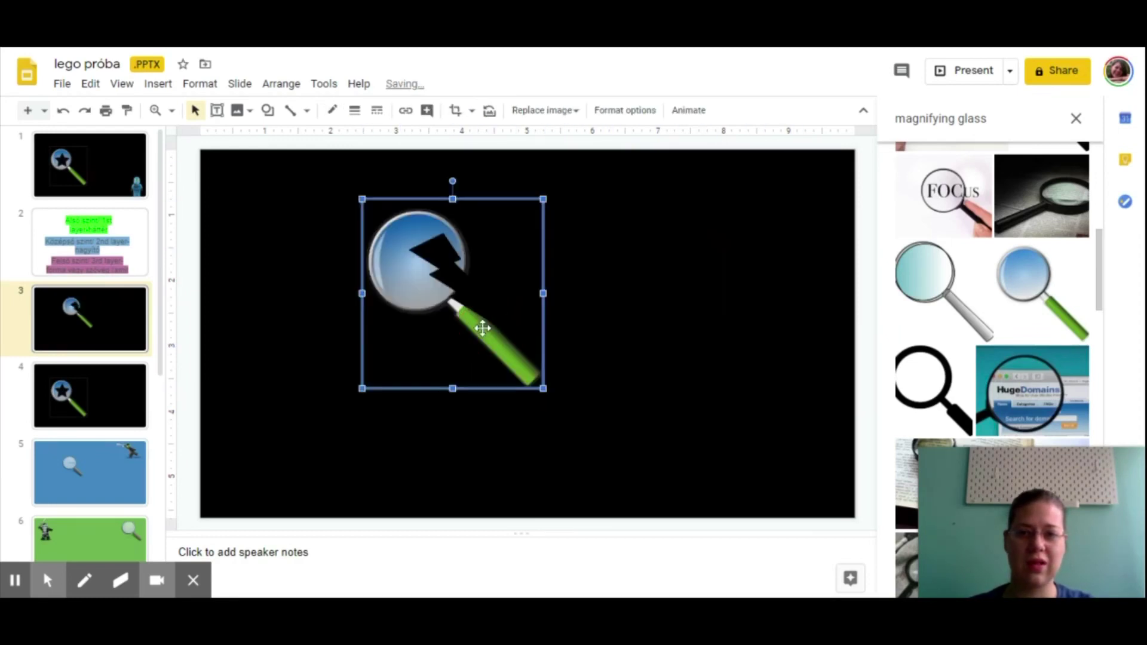
drag(521, 371, 540, 385)
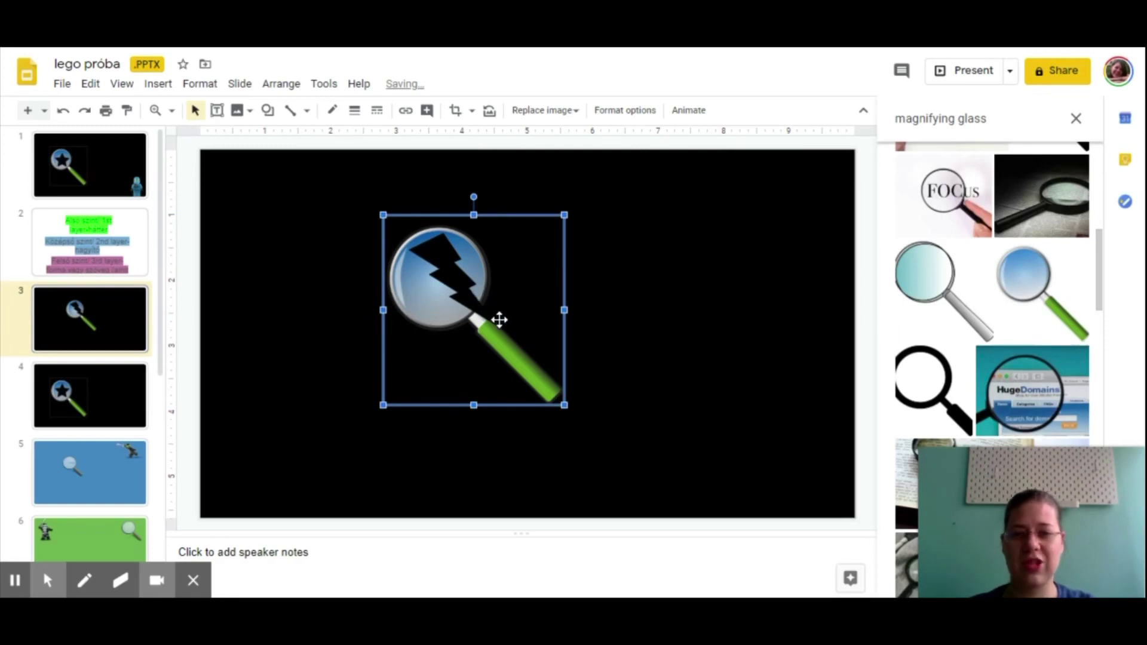
Step: Shrink the lightning bolt from its bottom-right corner so it fits inside the lens
click(455, 274)
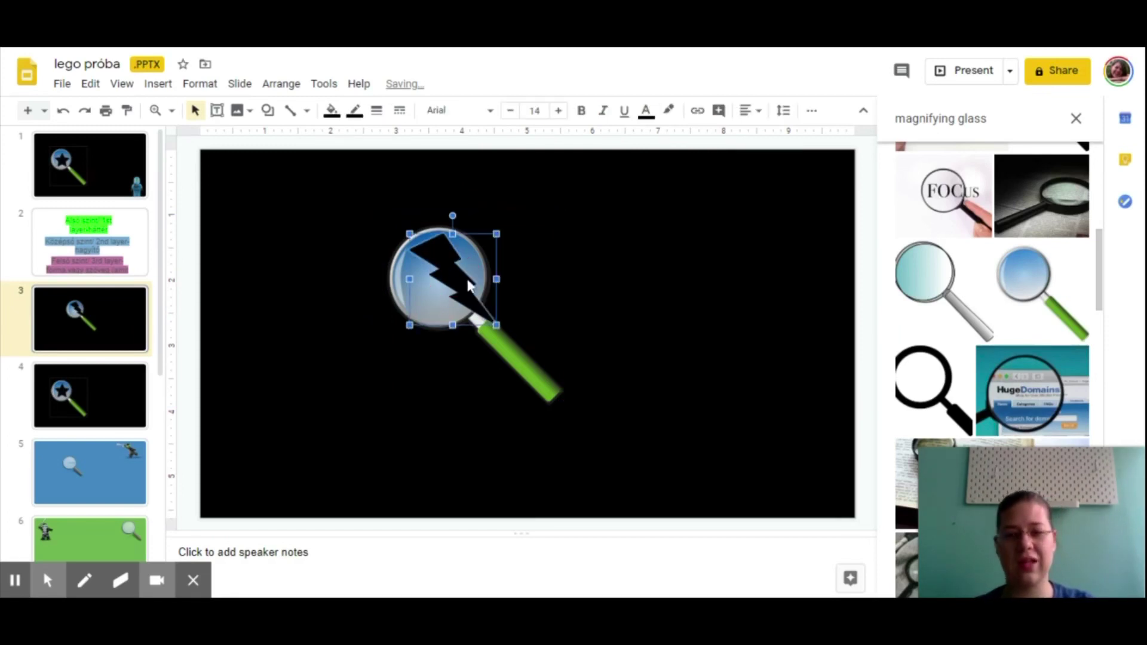
click(497, 324)
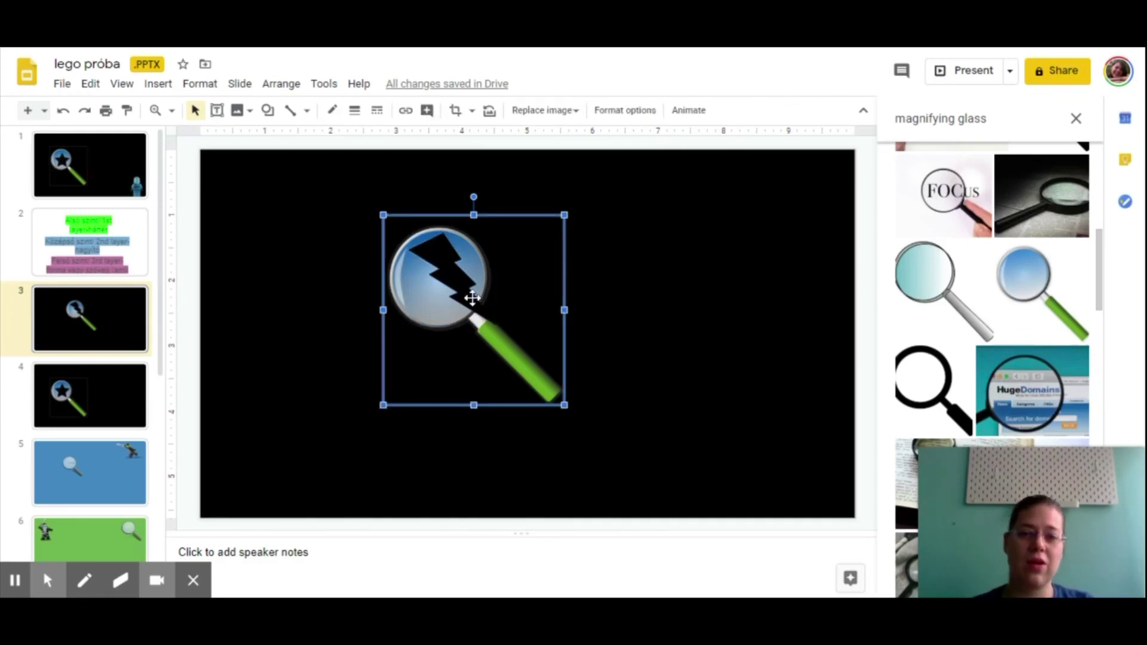
click(454, 276)
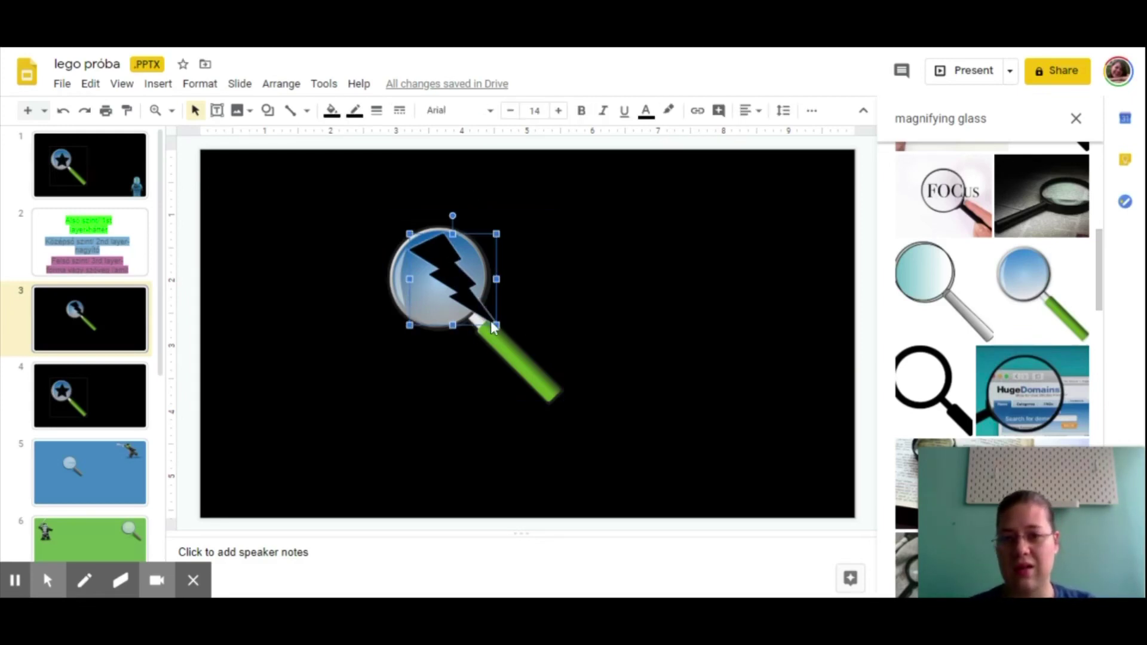
drag(497, 324, 441, 275)
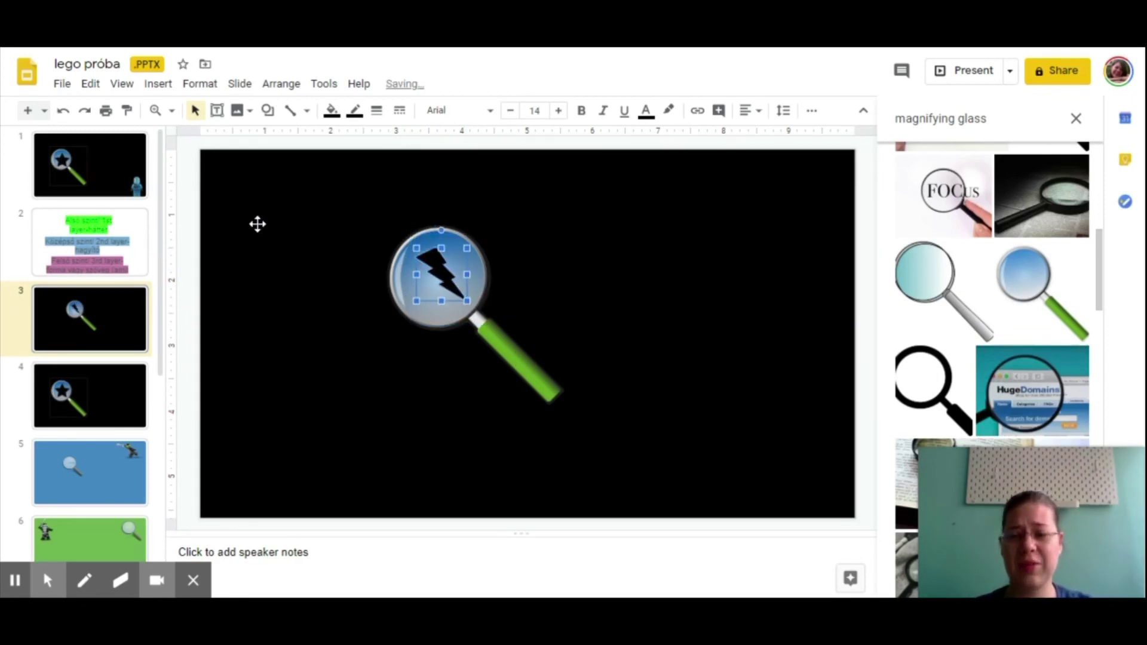
Step: Undo the accidental move and drag the magnifier from the top-left back behind the small bolt
key(ctrl+z)
click(481, 339)
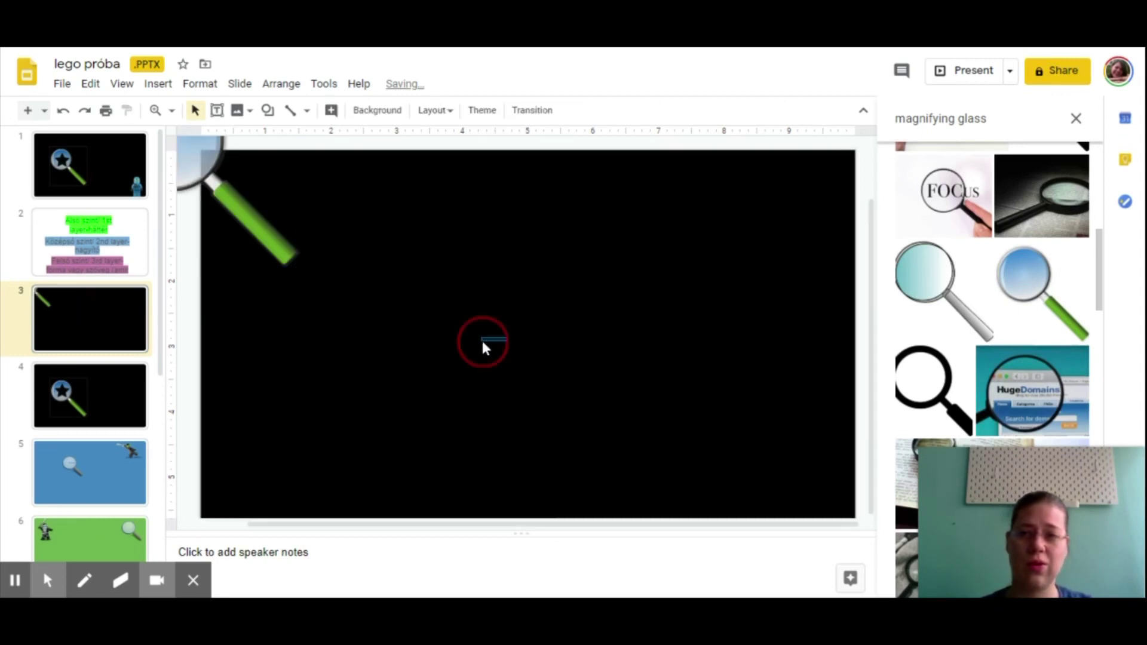
drag(200, 154, 264, 192)
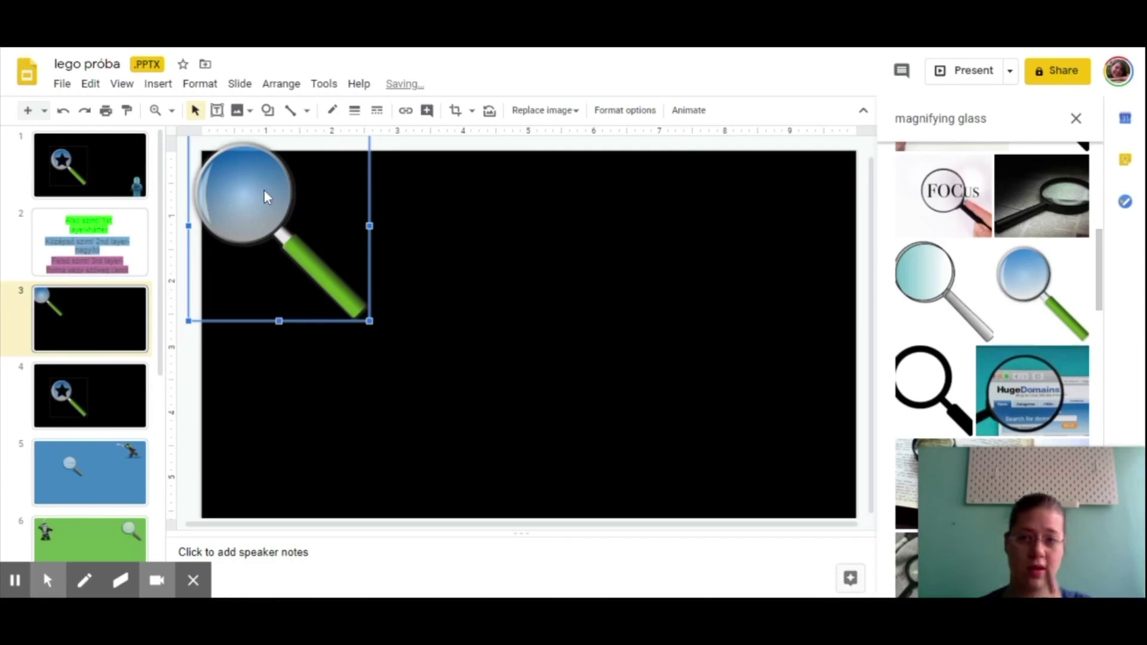
mouse_move(311, 206)
mouse_down()
mouse_move(441, 227)
mouse_move(450, 271)
mouse_up()
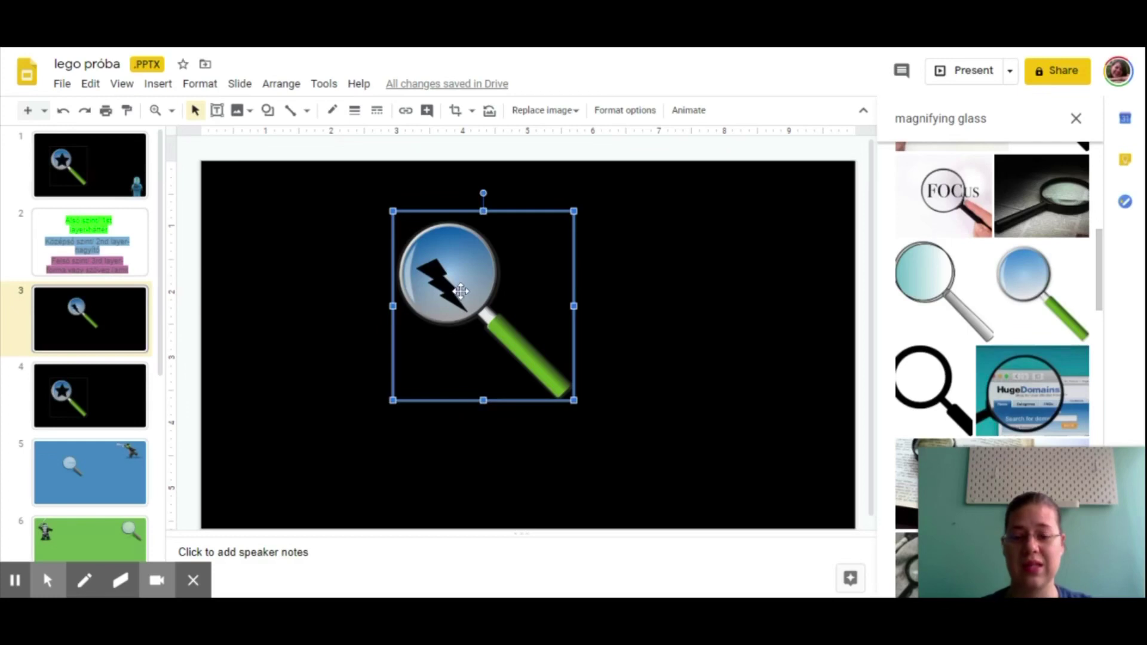
Step: Fill the hidden lightning bolt with cornflower blue
click(438, 273)
click(332, 120)
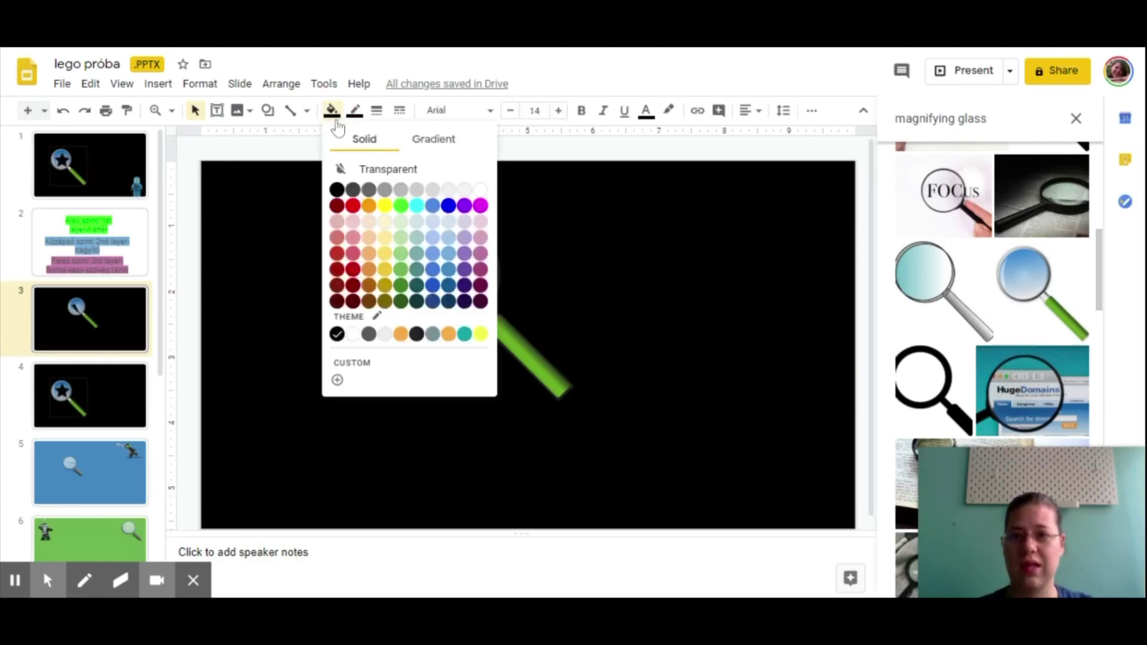
click(434, 207)
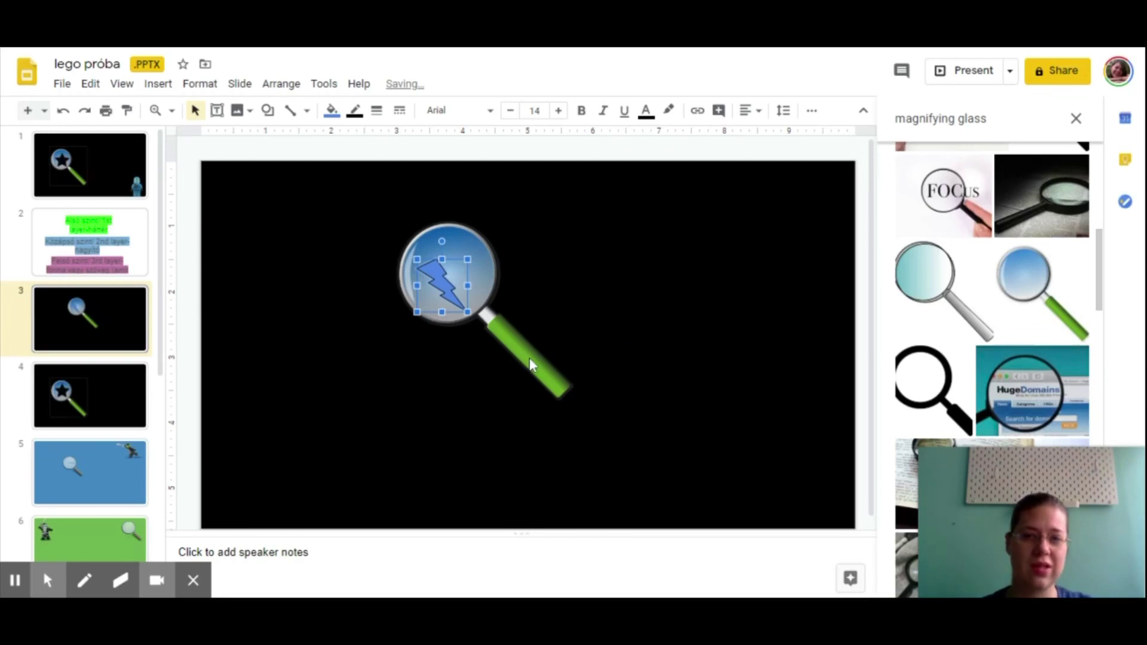
Step: Drag the magnifier right and down, off the bolt
click(615, 273)
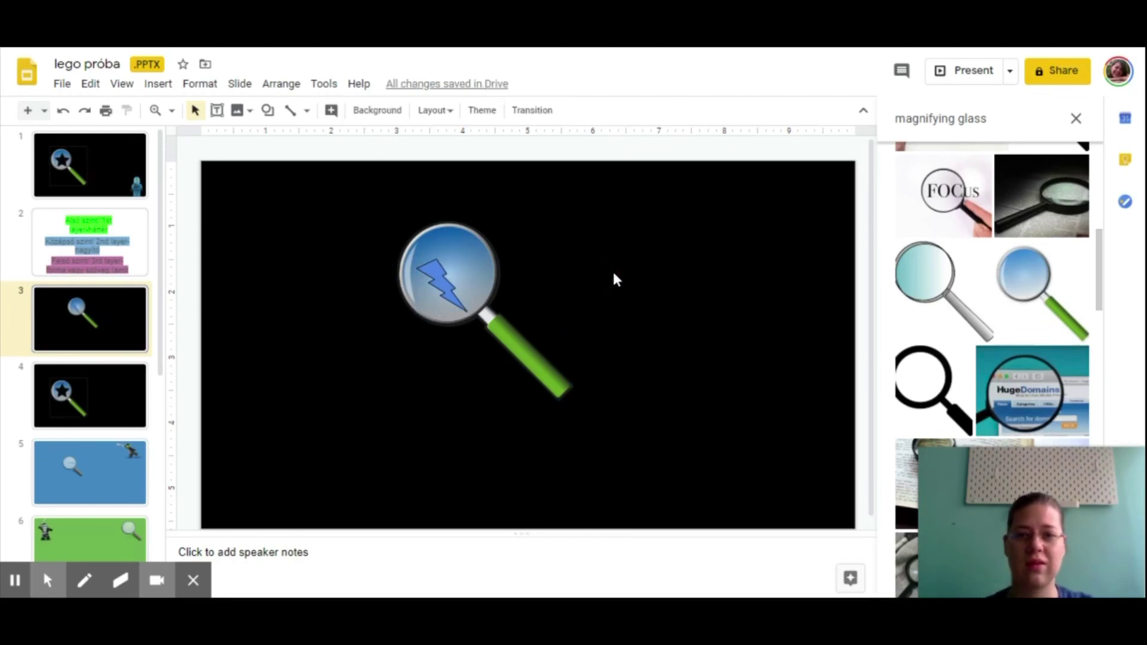
click(474, 265)
drag(528, 354, 610, 371)
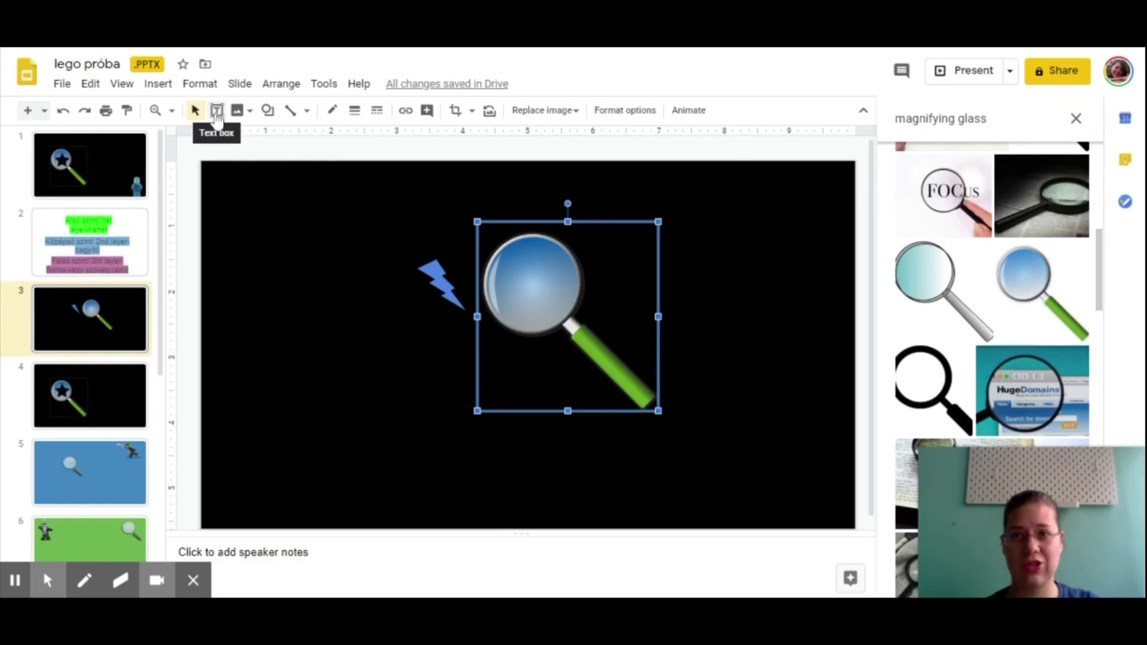
Step: Draw a text box left of the bolt containing the red word 'villám', then select the word
click(157, 83)
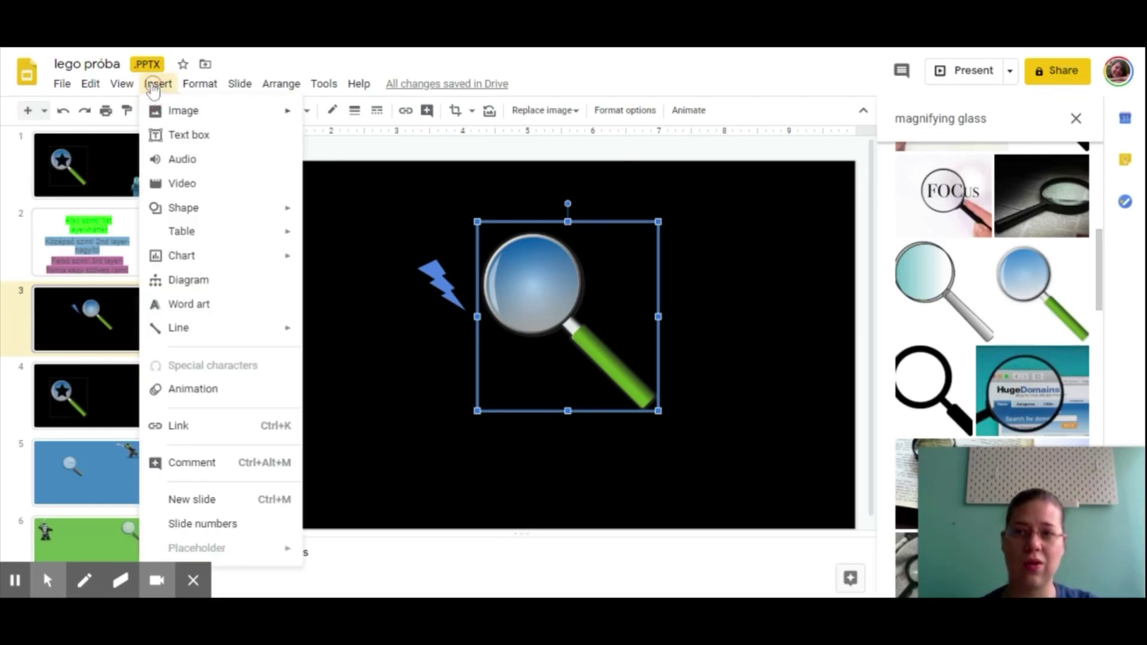
click(187, 133)
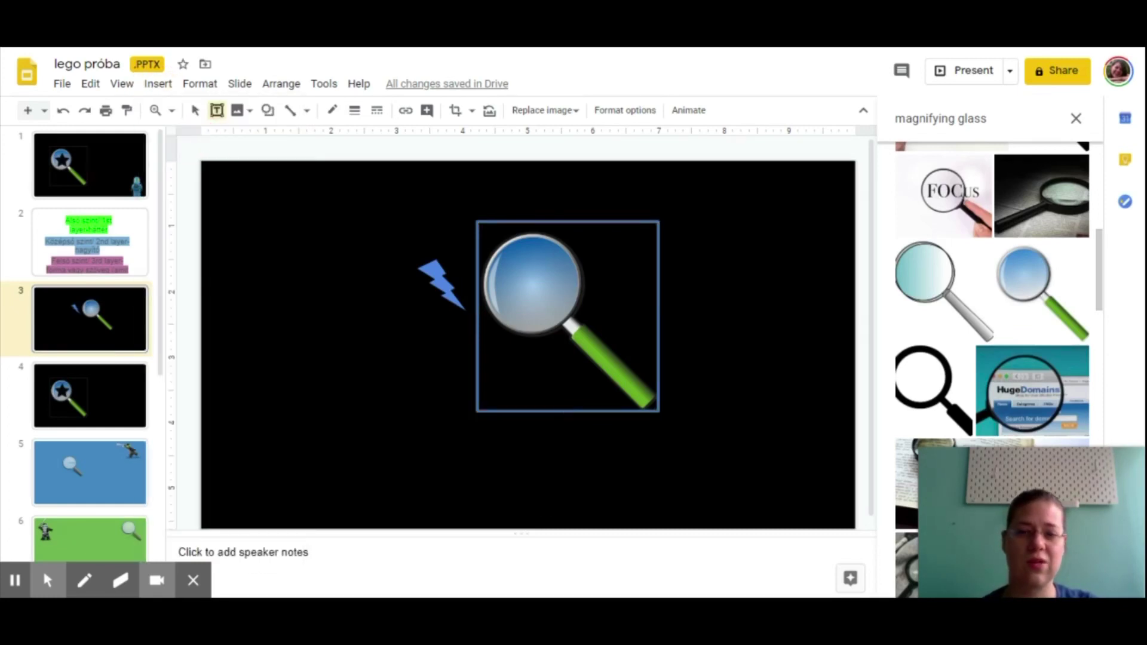
drag(297, 287, 432, 384)
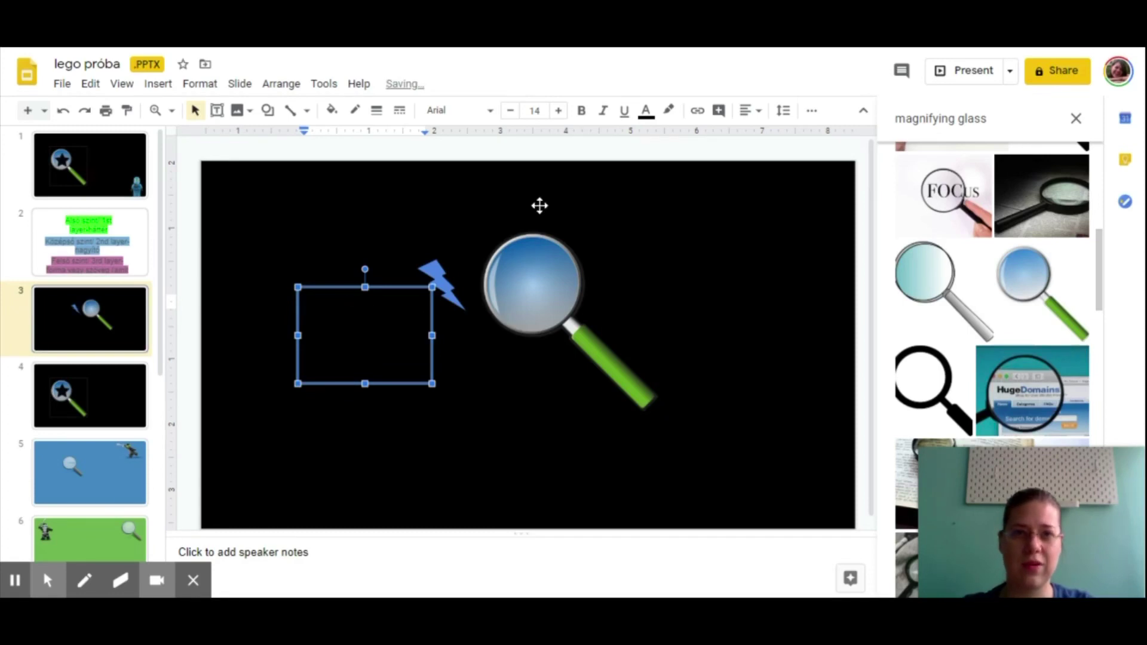
click(650, 114)
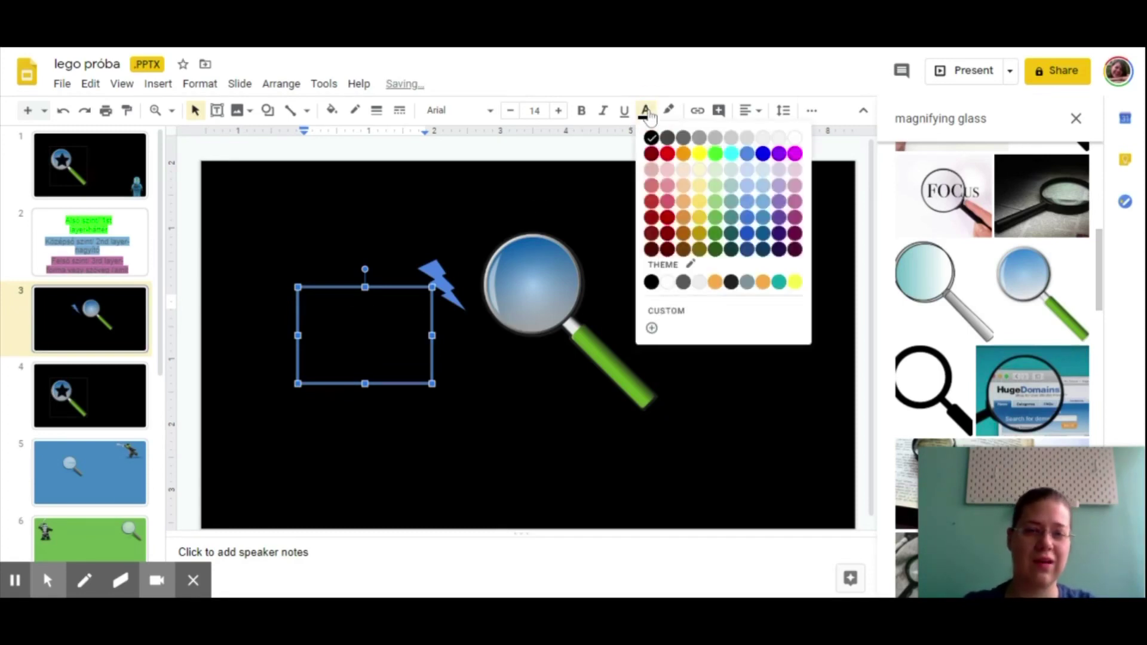
click(669, 157)
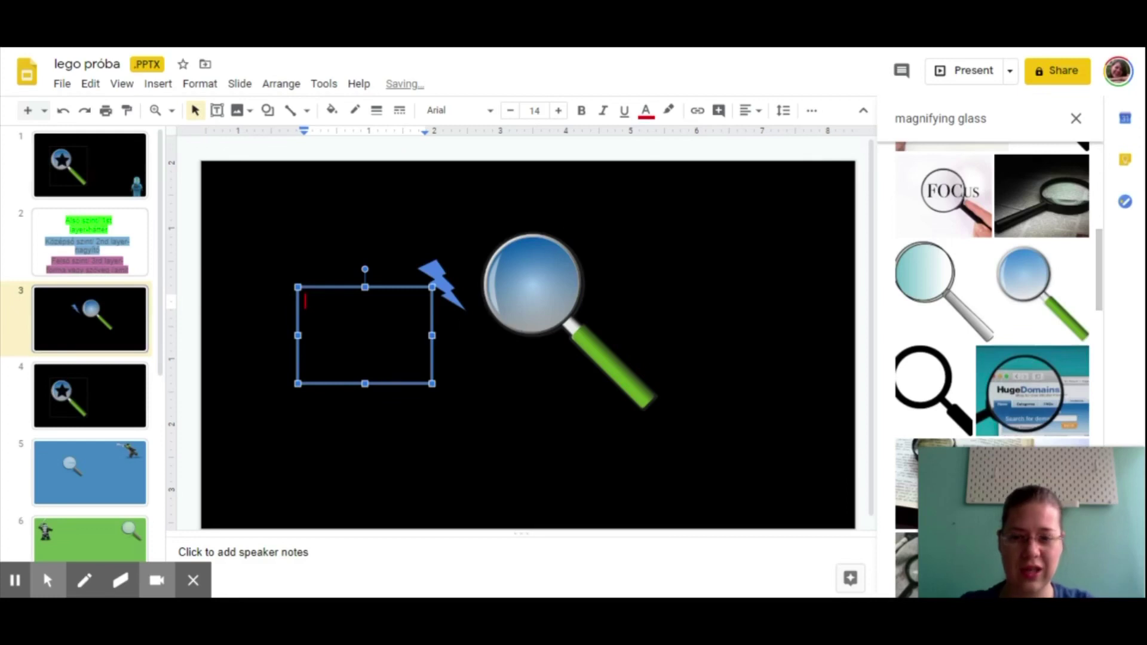
text(y)
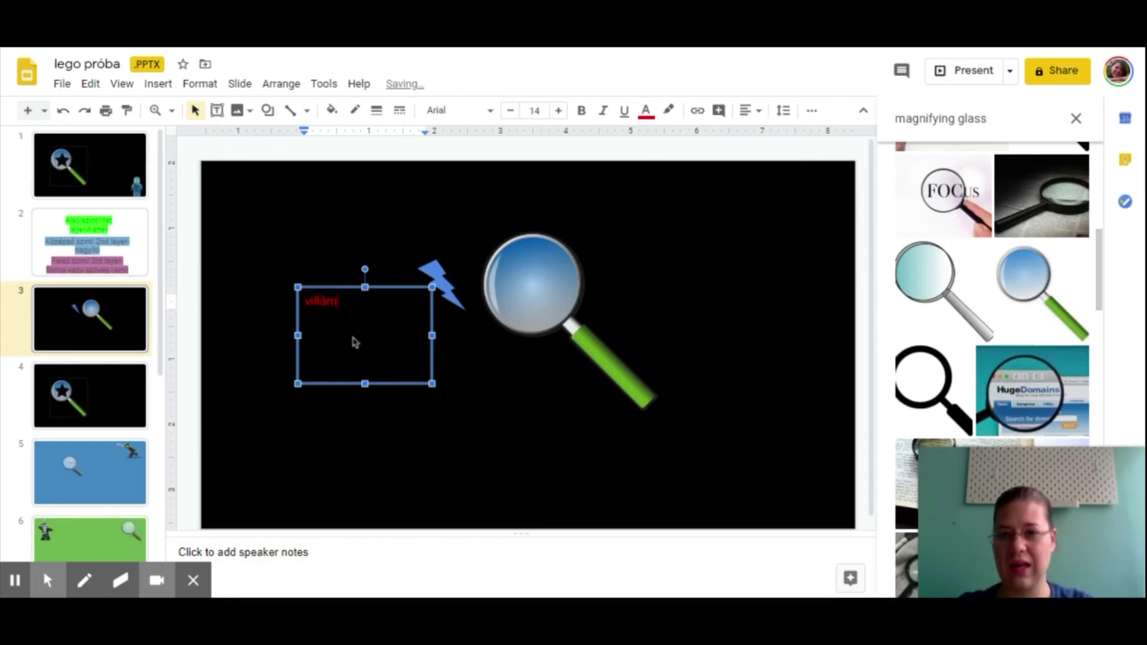
drag(339, 302, 298, 303)
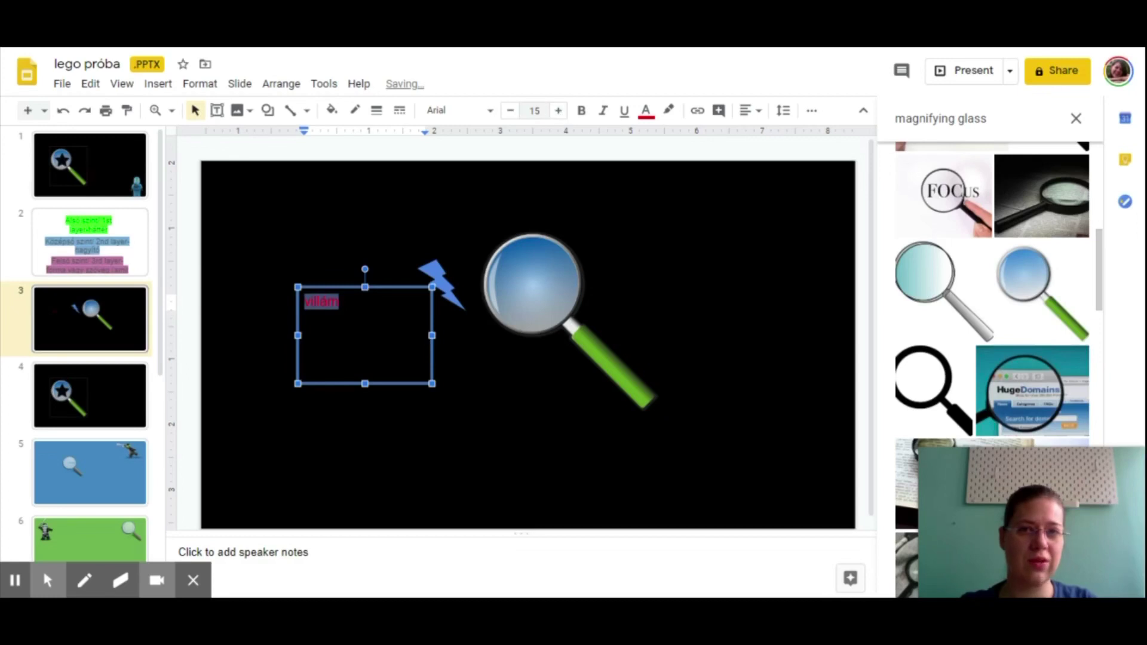
Step: Change the villám text's font size from 15 to 30
click(535, 110)
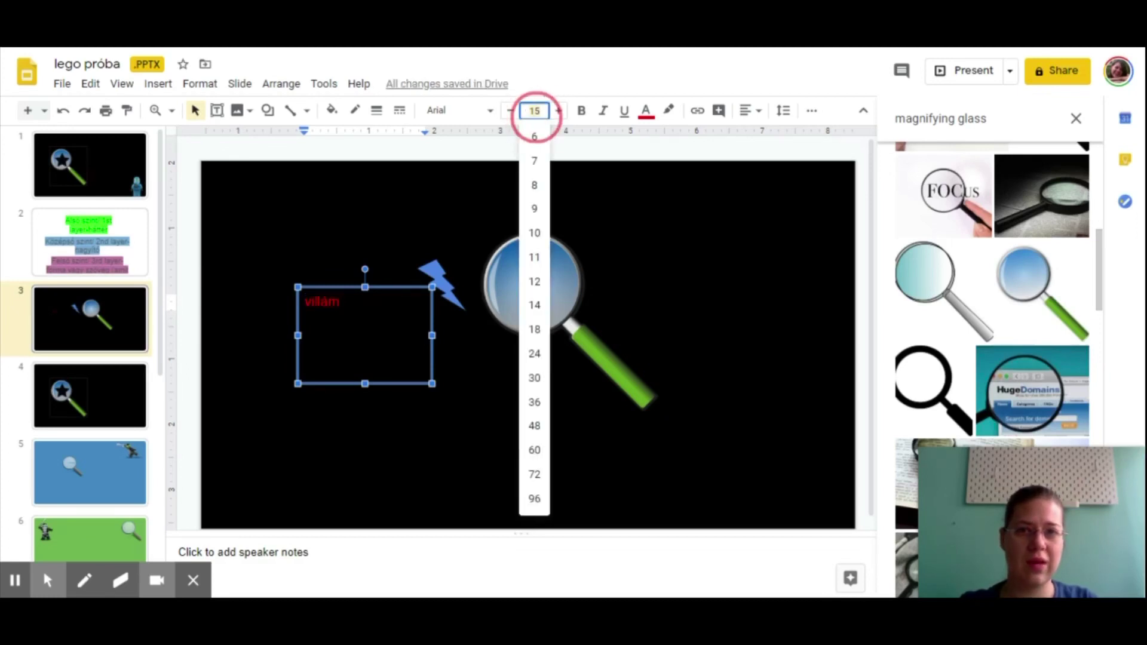
key(BackSpace)
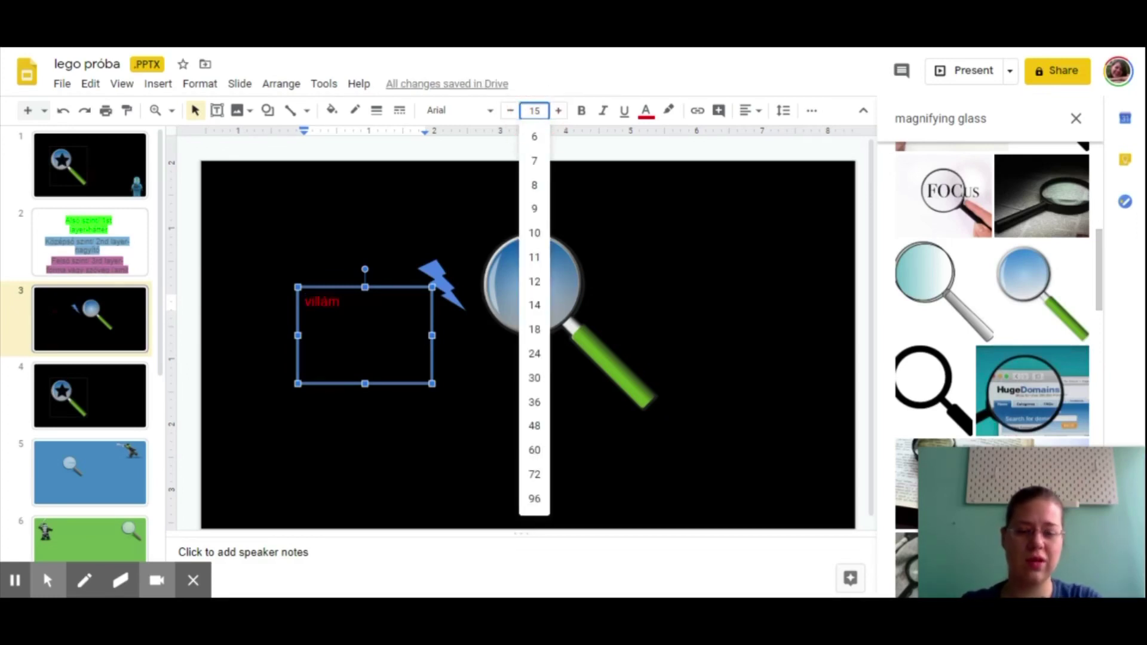
text(30)
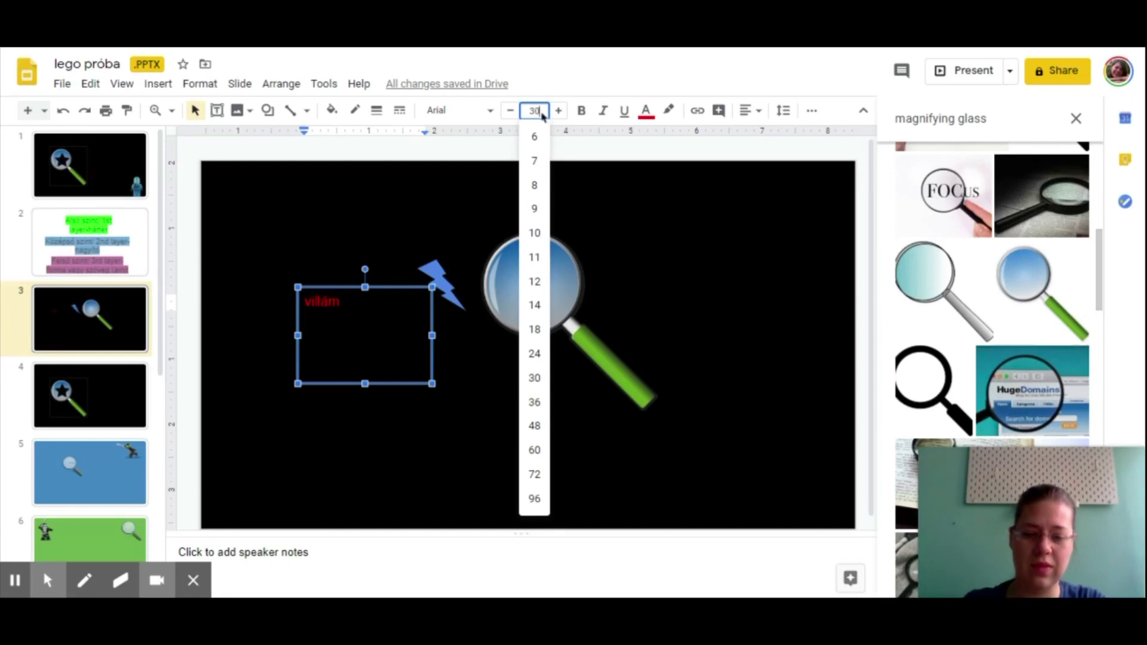
key(Return)
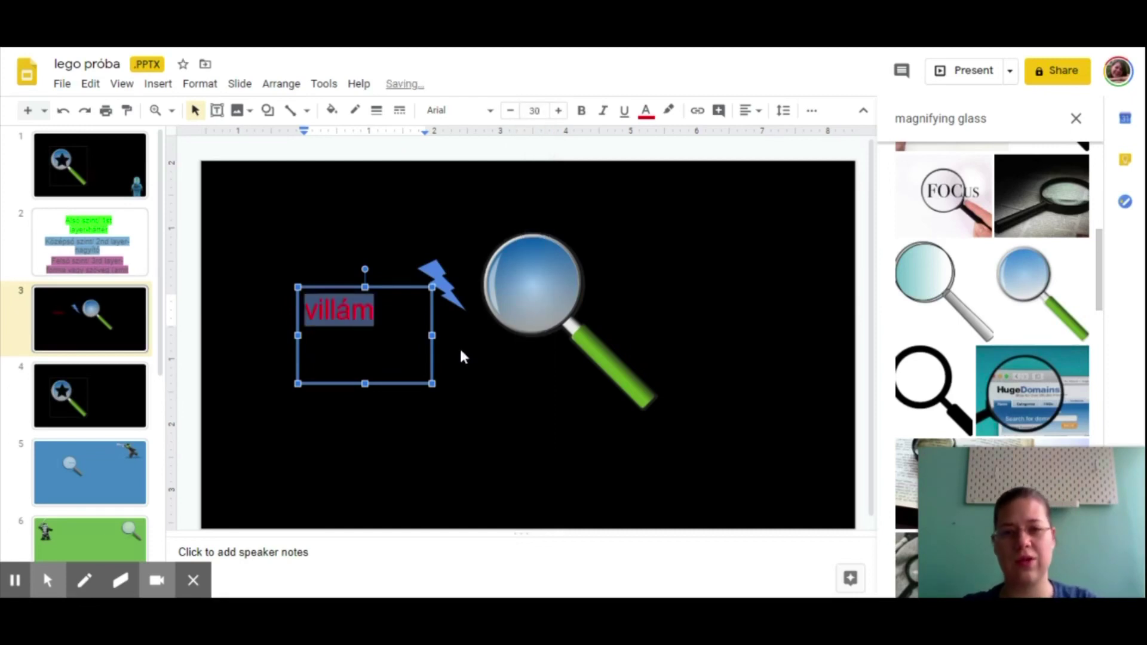
Step: Make the word villám black so it vanishes against the slide
click(353, 310)
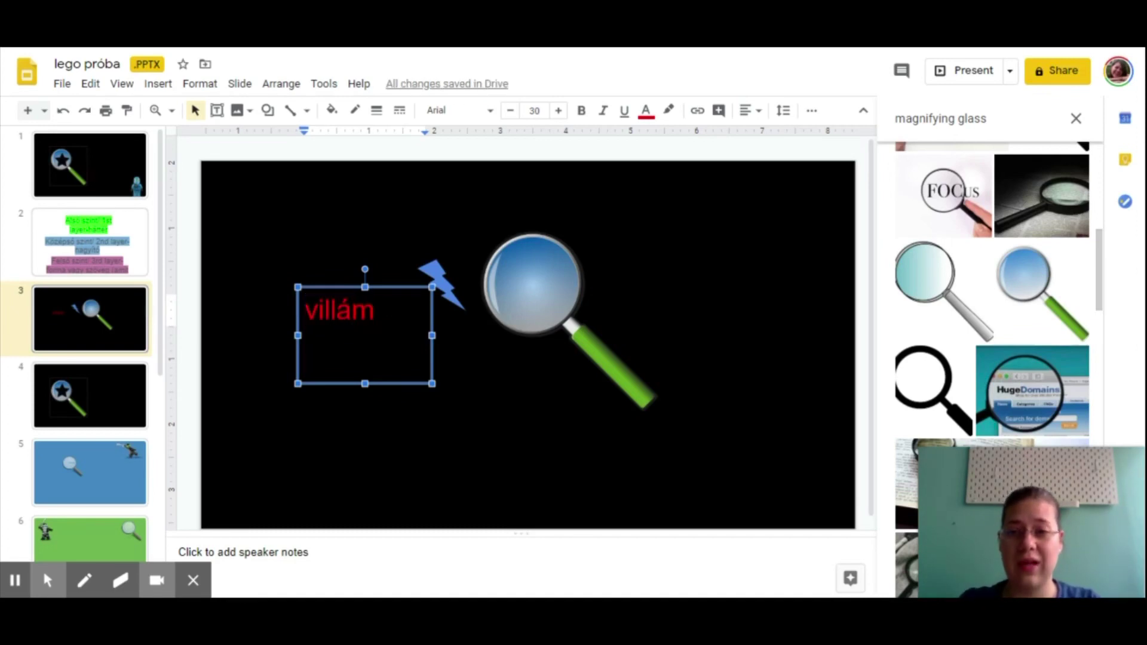
double_click(375, 311)
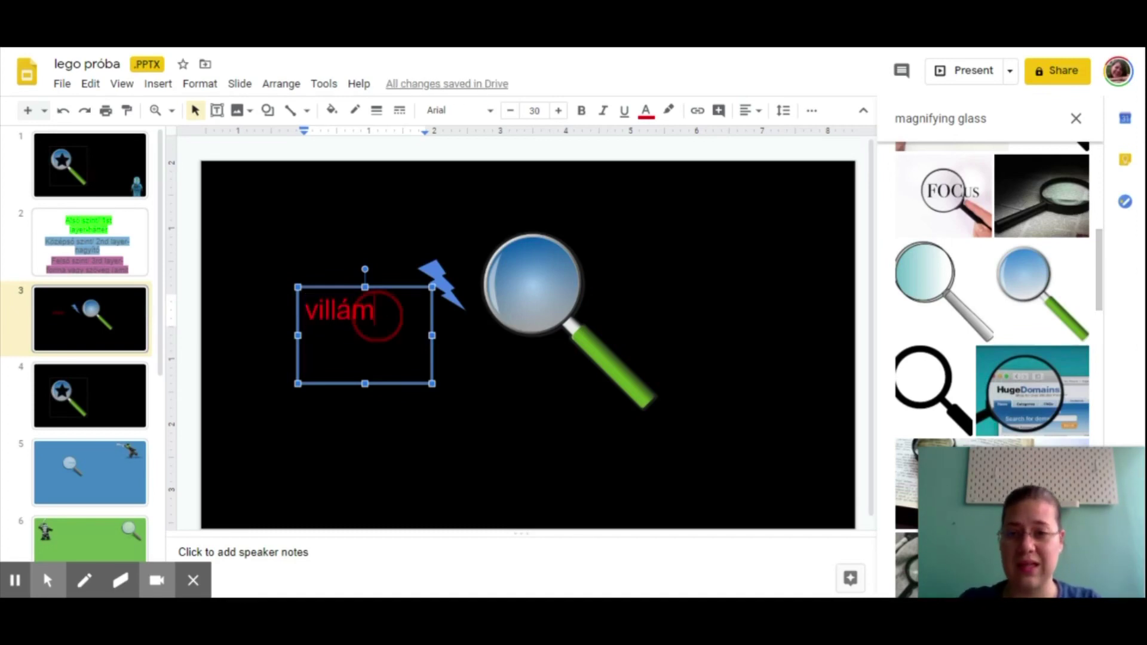
click(646, 112)
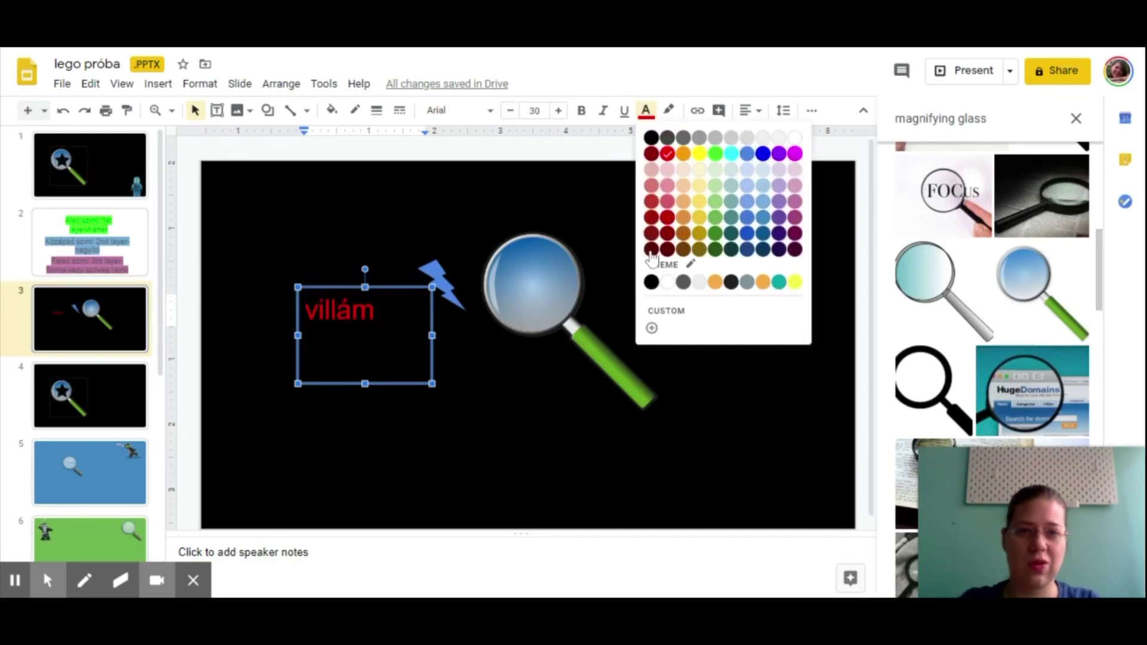
click(651, 281)
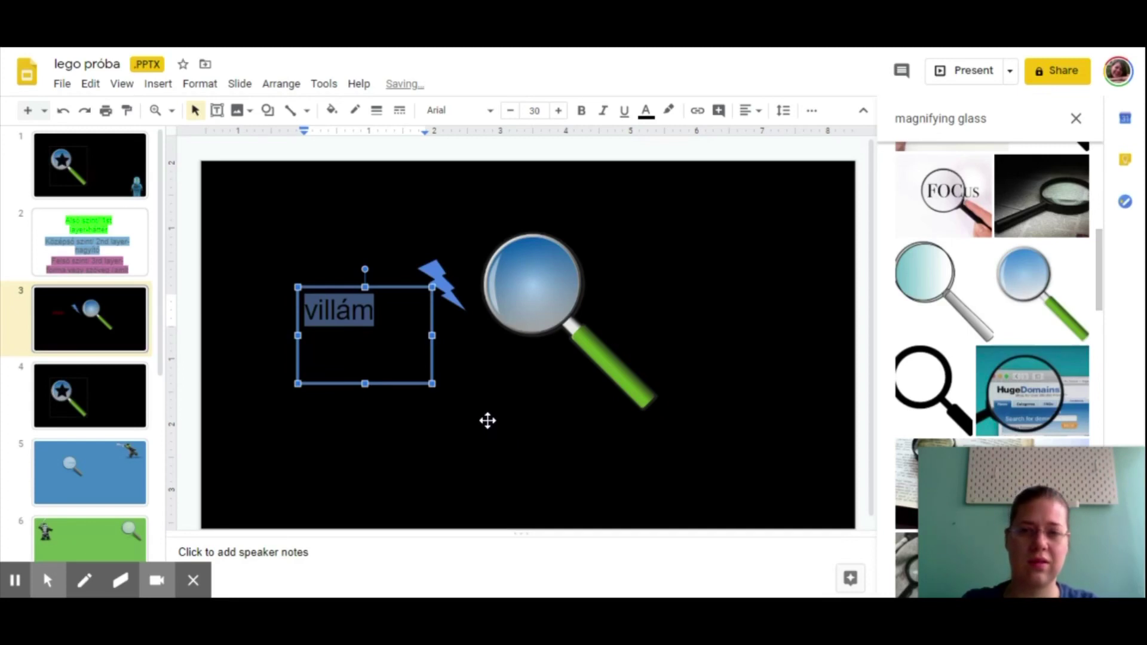
key(Escape)
key(Delete)
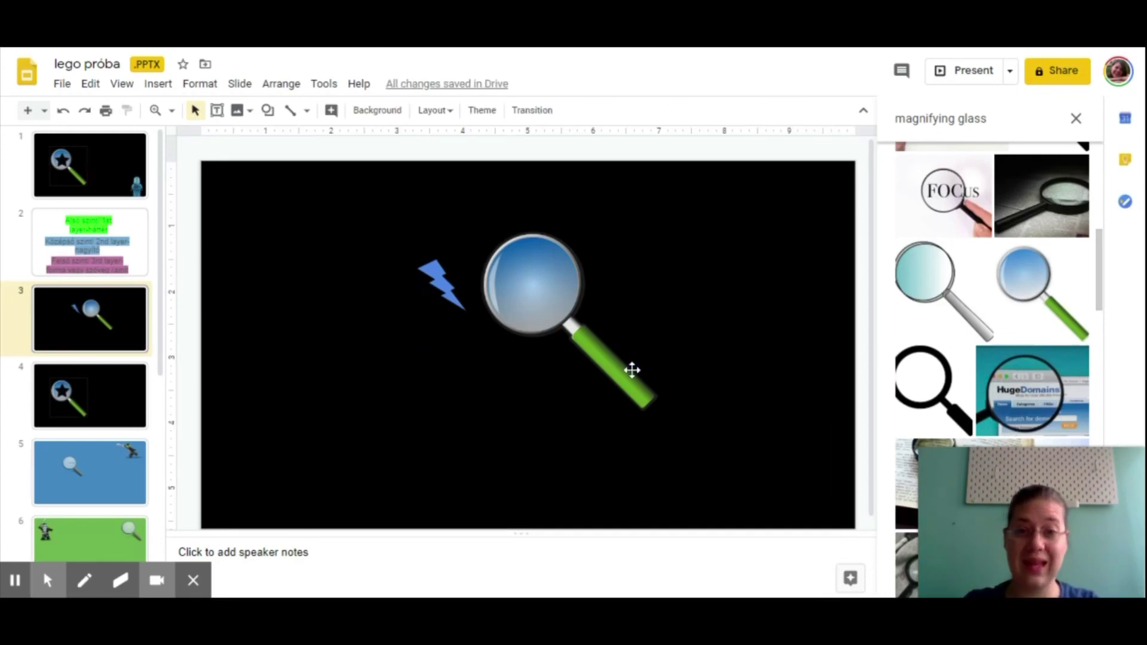
Step: Undo the last five changes to restore the magnifier and text layering
key(ctrl+z)
key(ctrl+z)
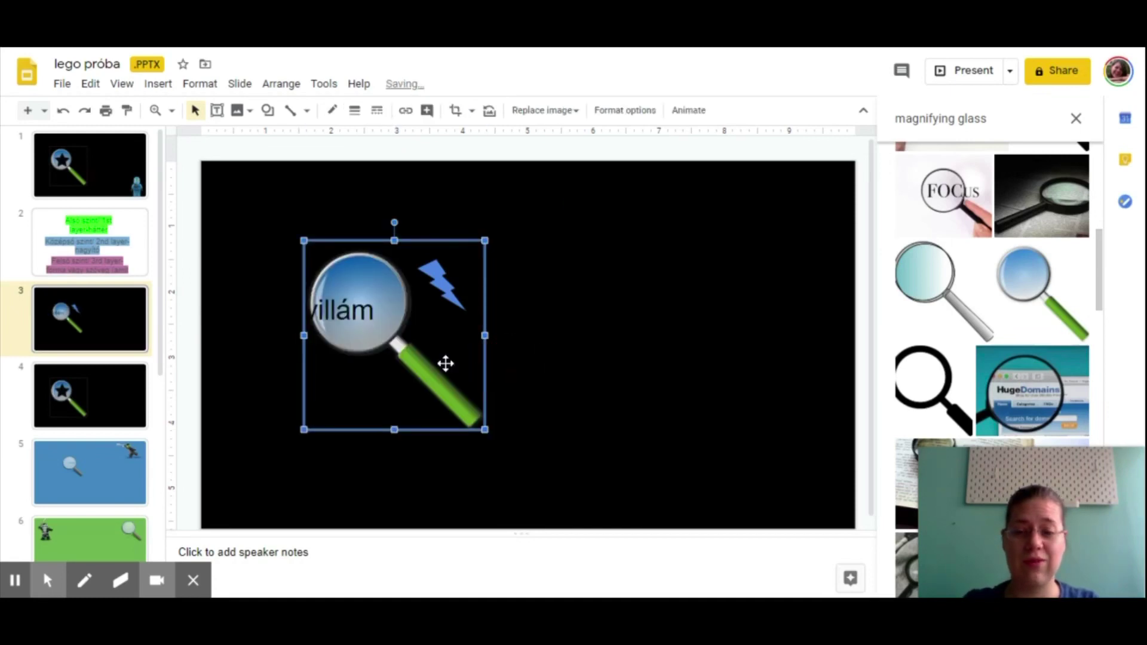
key(ctrl+z)
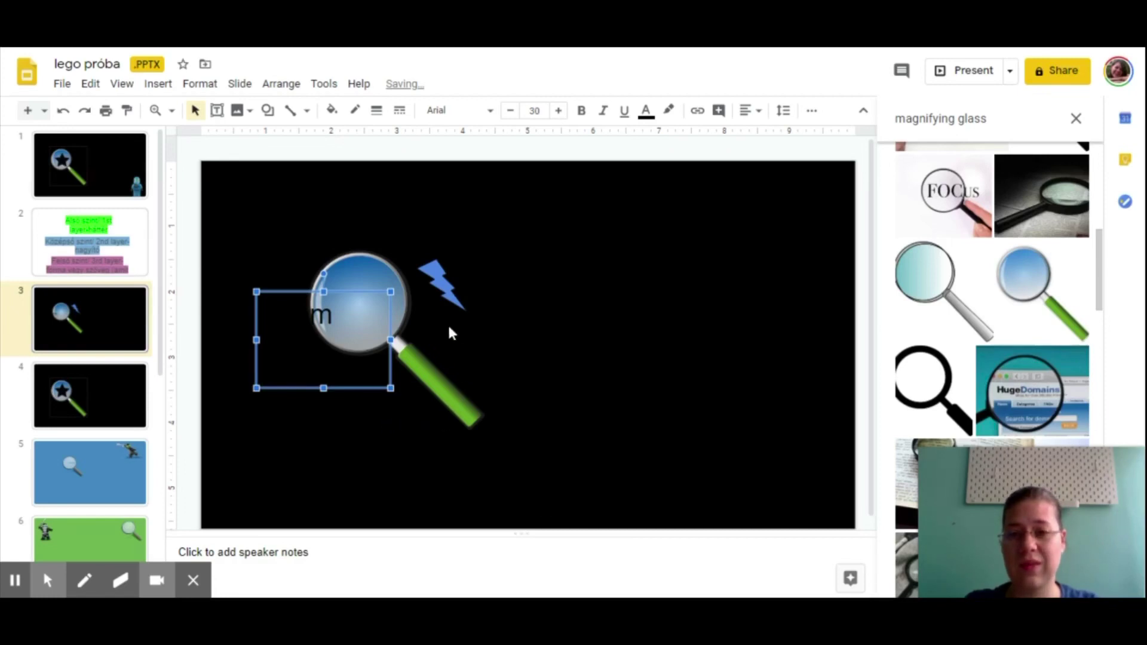
key(ctrl+z)
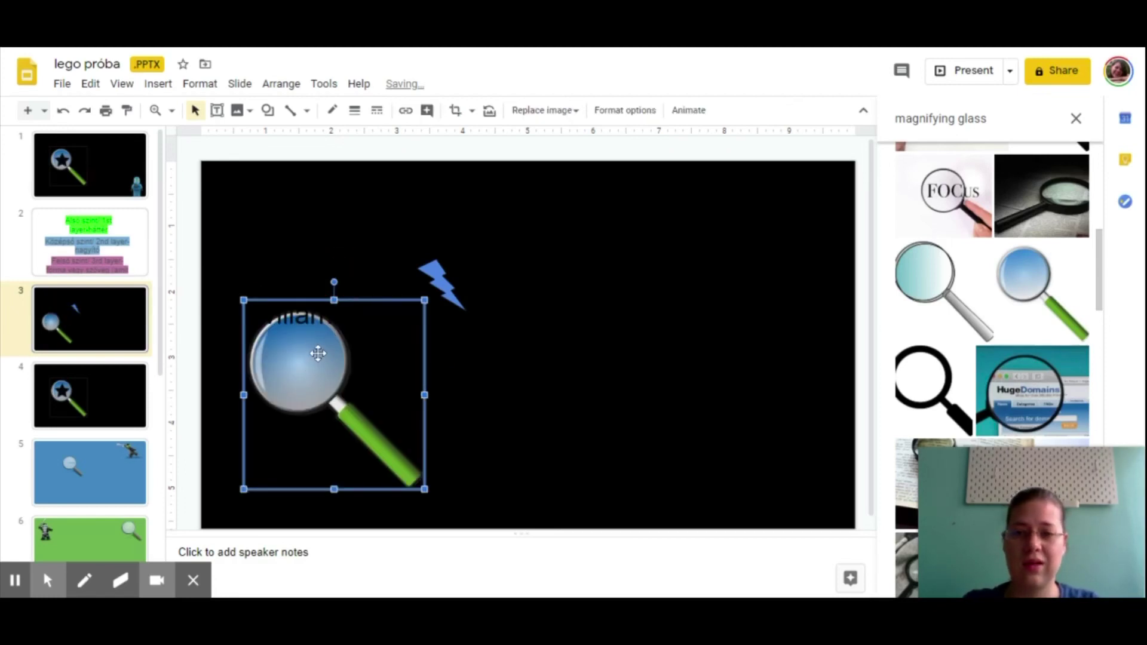
key(ctrl+z)
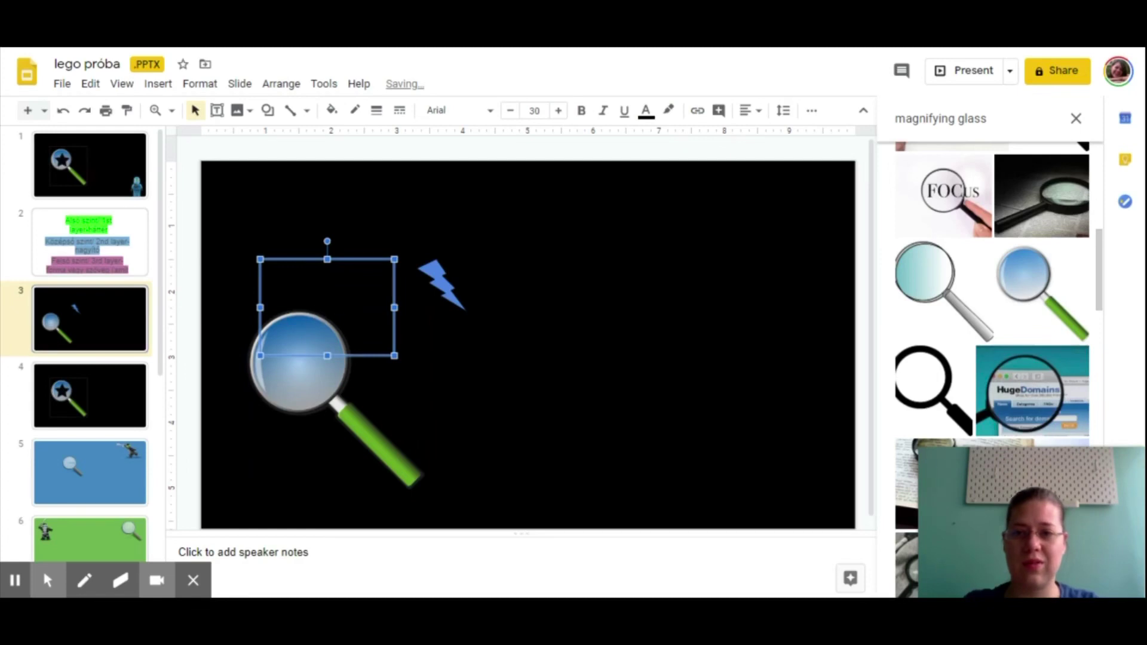
key(ctrl+z)
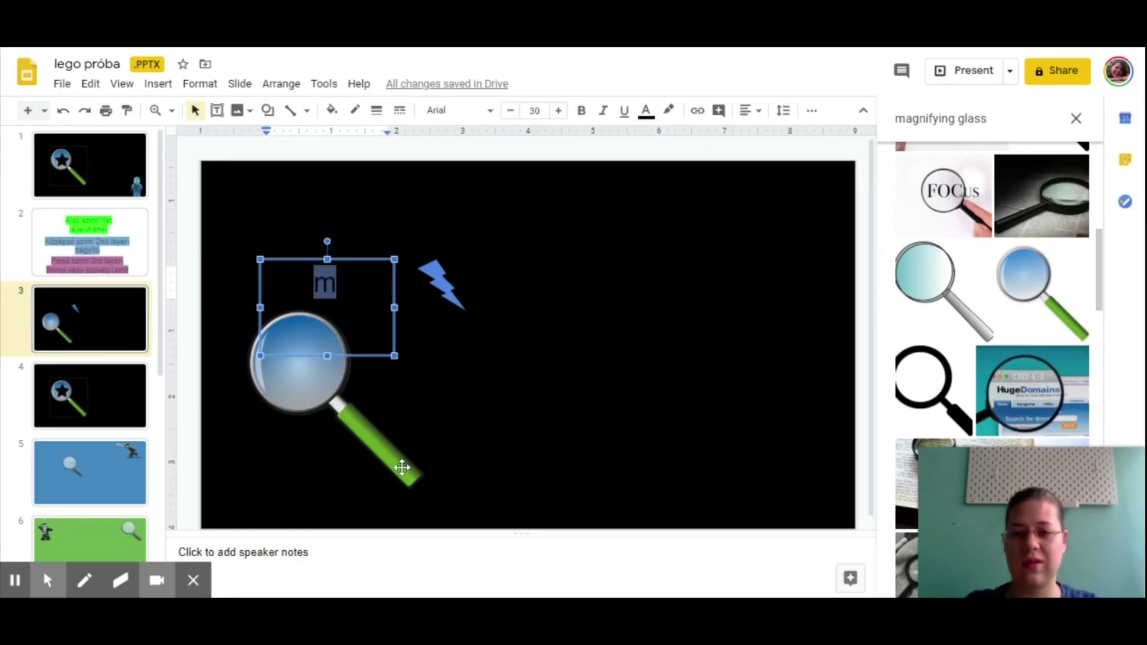
Step: Position the magnifier so its lens frames the hidden word villám
drag(402, 467, 471, 455)
click(548, 416)
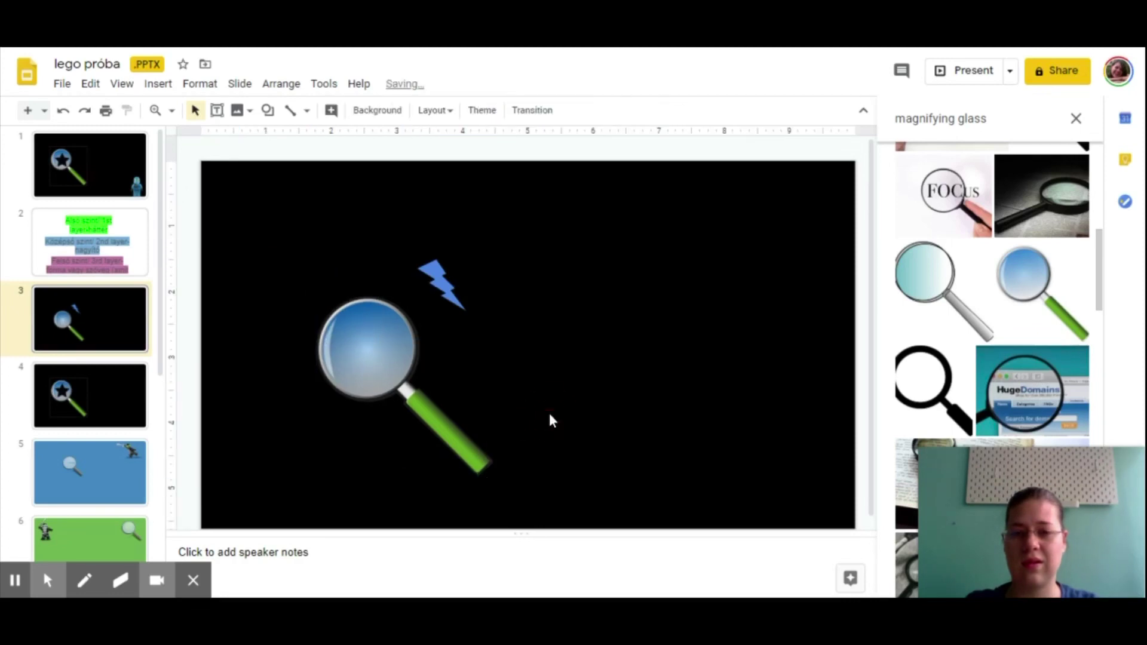
click(460, 445)
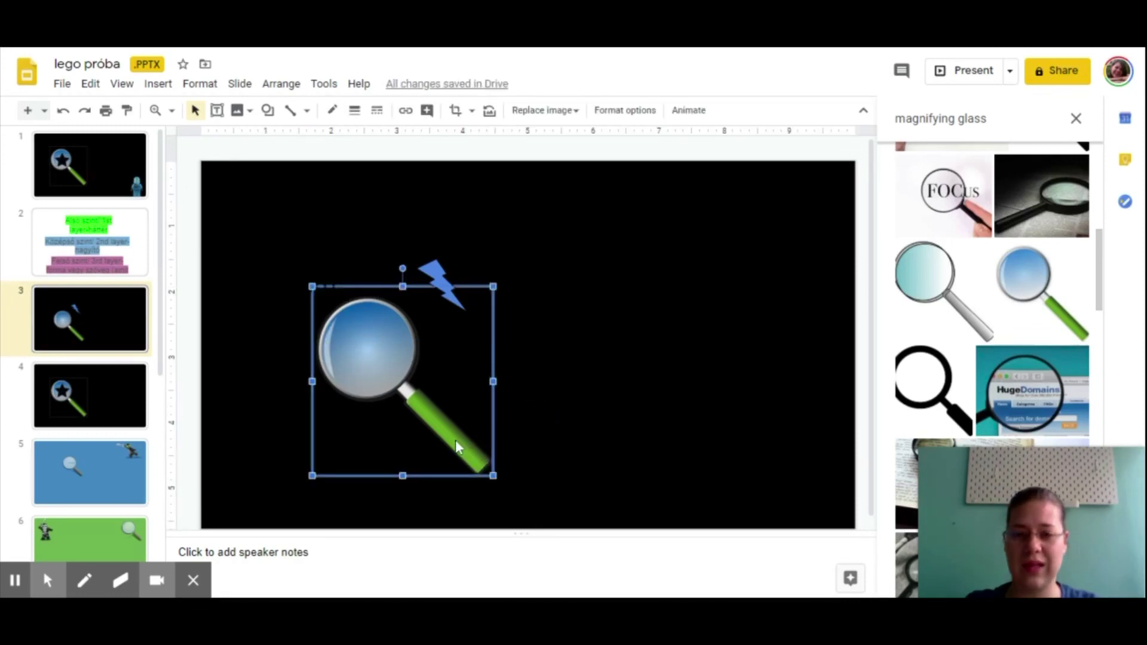
drag(458, 445, 389, 389)
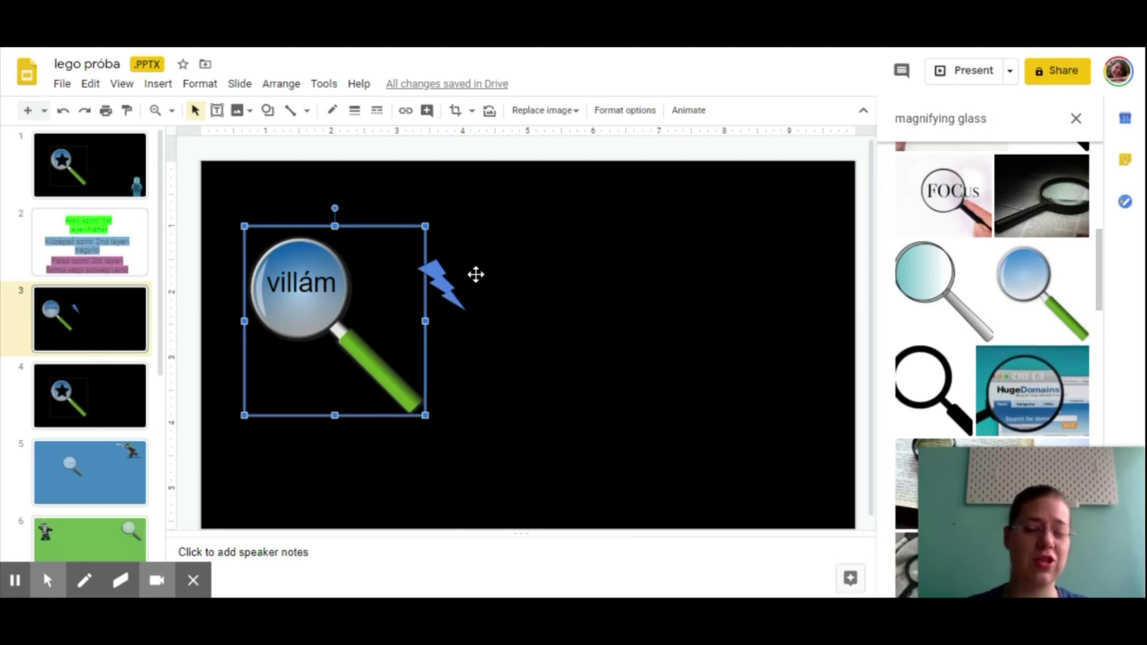
Step: Drag the blue lightning bolt up-right, clear of the magnifier
drag(465, 274, 493, 234)
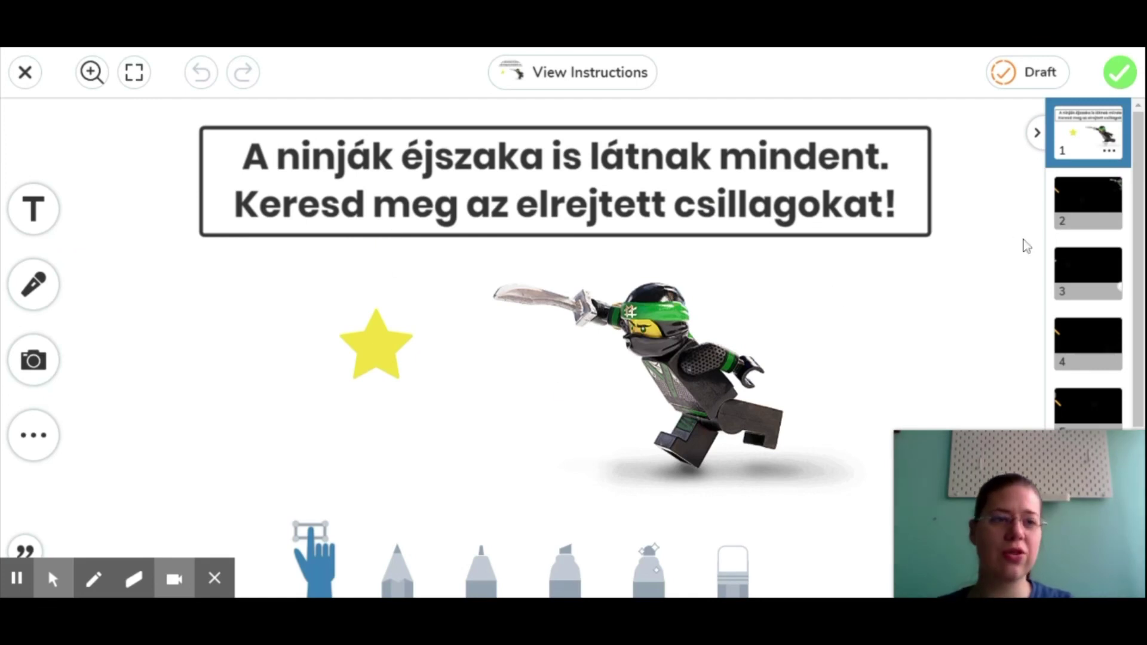
Step: View page 2, glance back at page 1, then return to the black page 2
click(1085, 211)
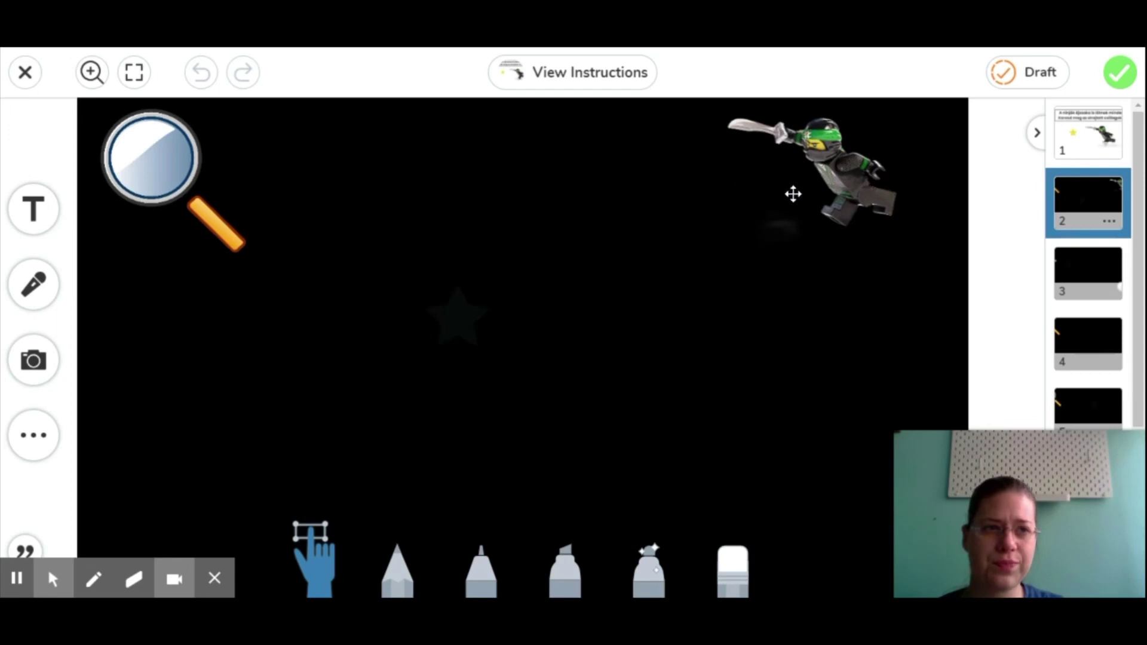
click(1085, 152)
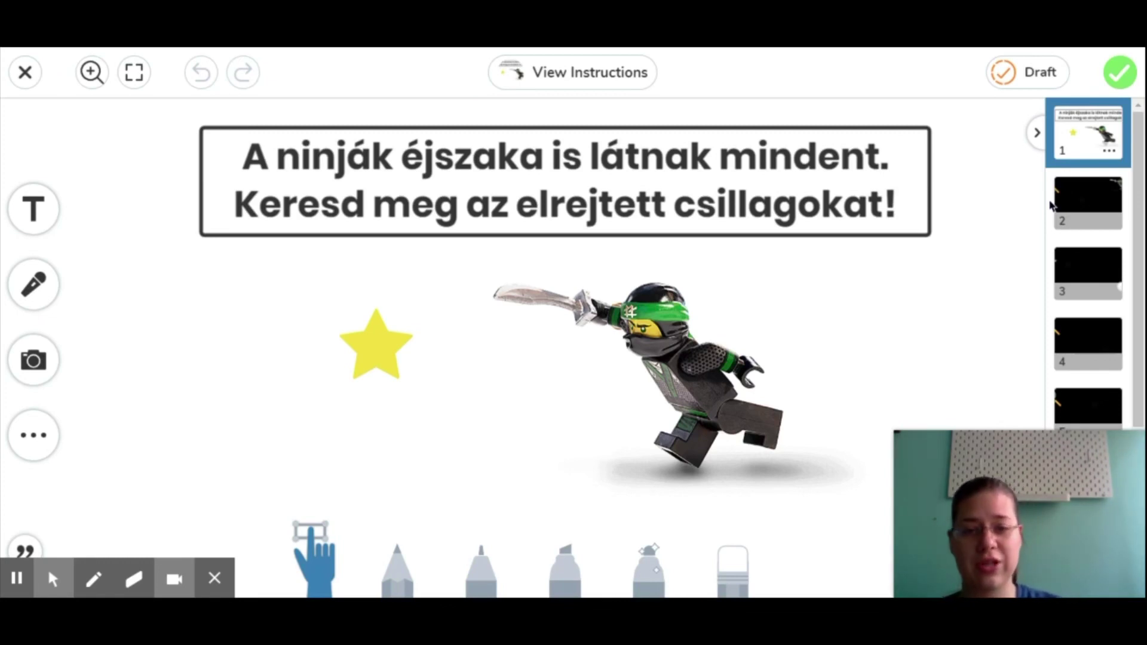
click(1105, 202)
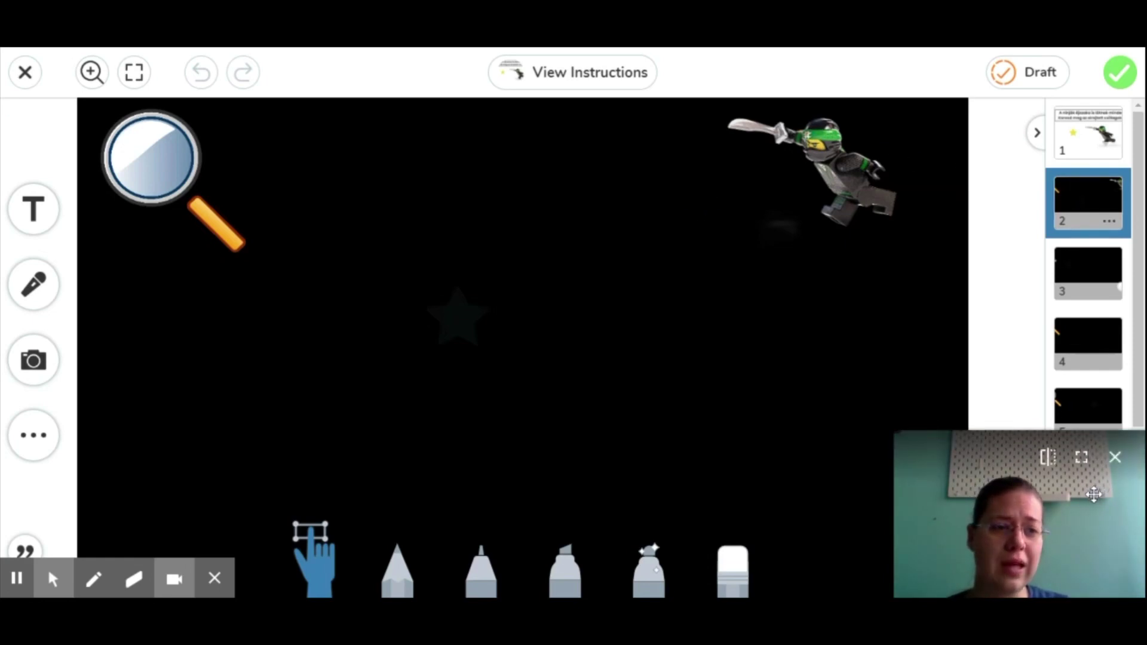
drag(1087, 471, 1090, 87)
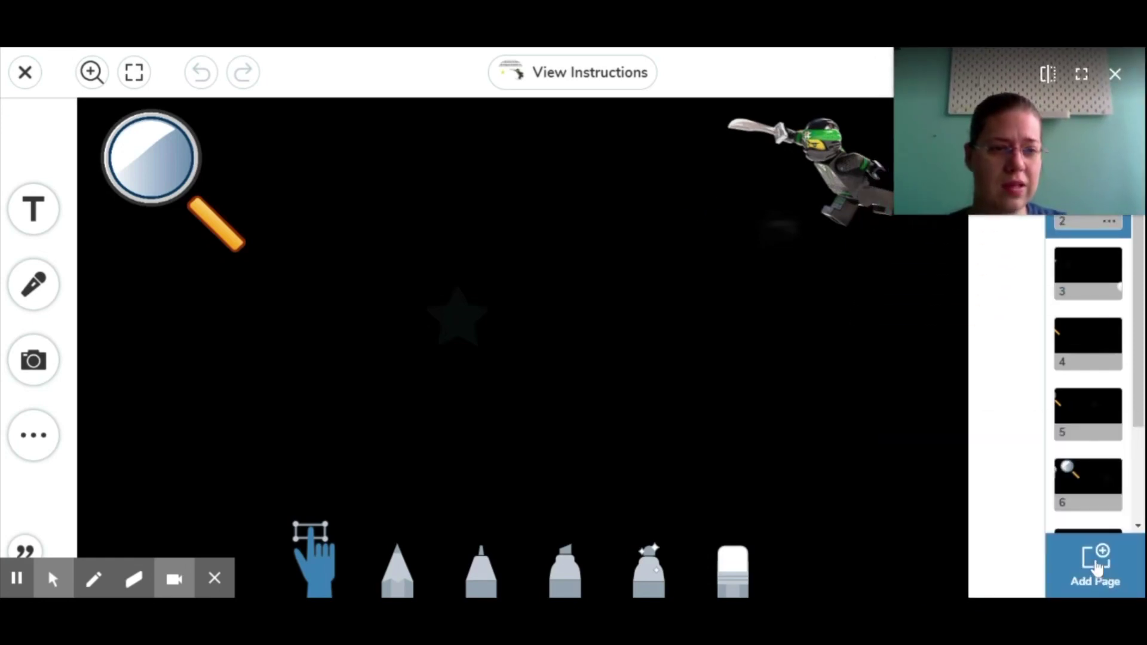
Step: Add a blank page and duplicate page 7 of the activity
click(1075, 546)
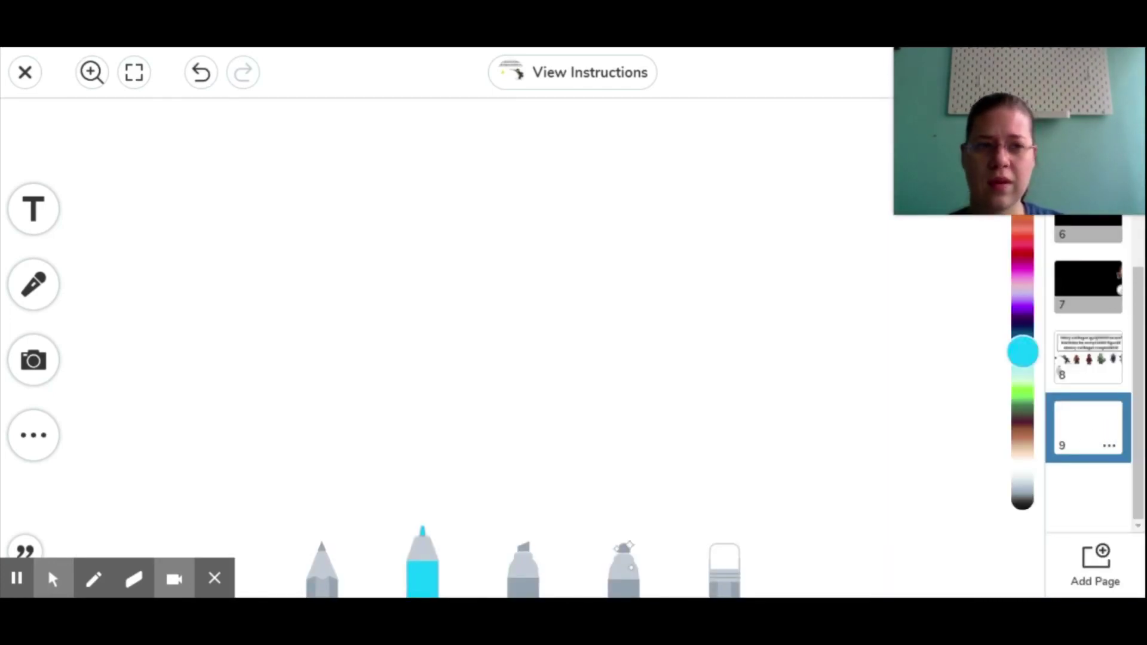
scroll(1123, 310, up, 1)
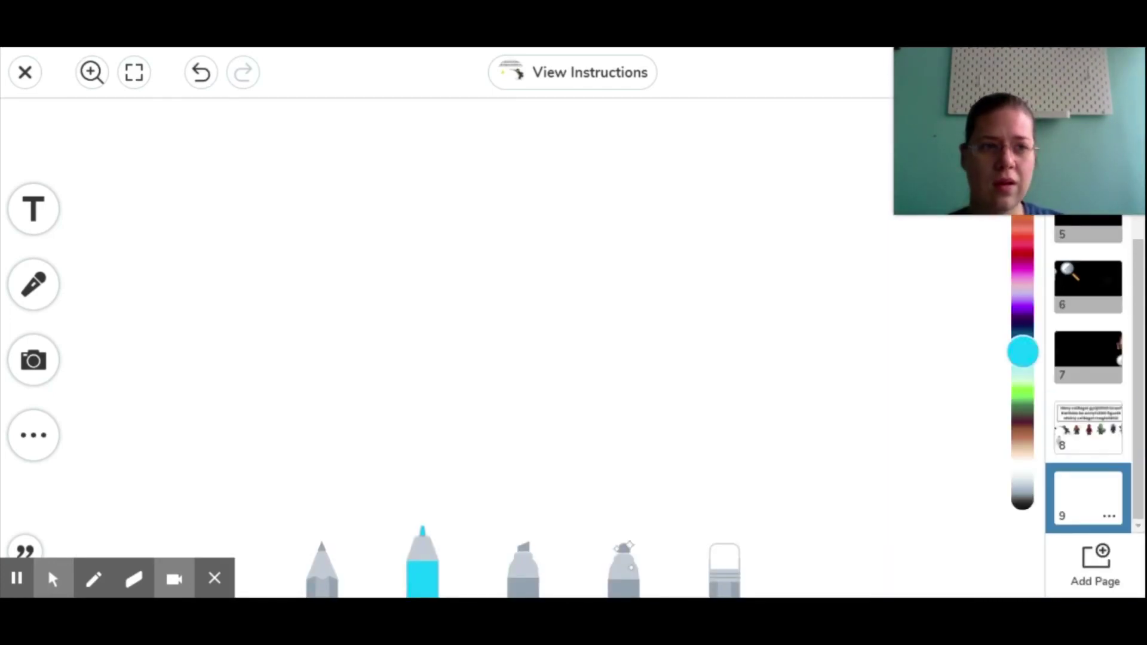
click(1086, 357)
click(1108, 376)
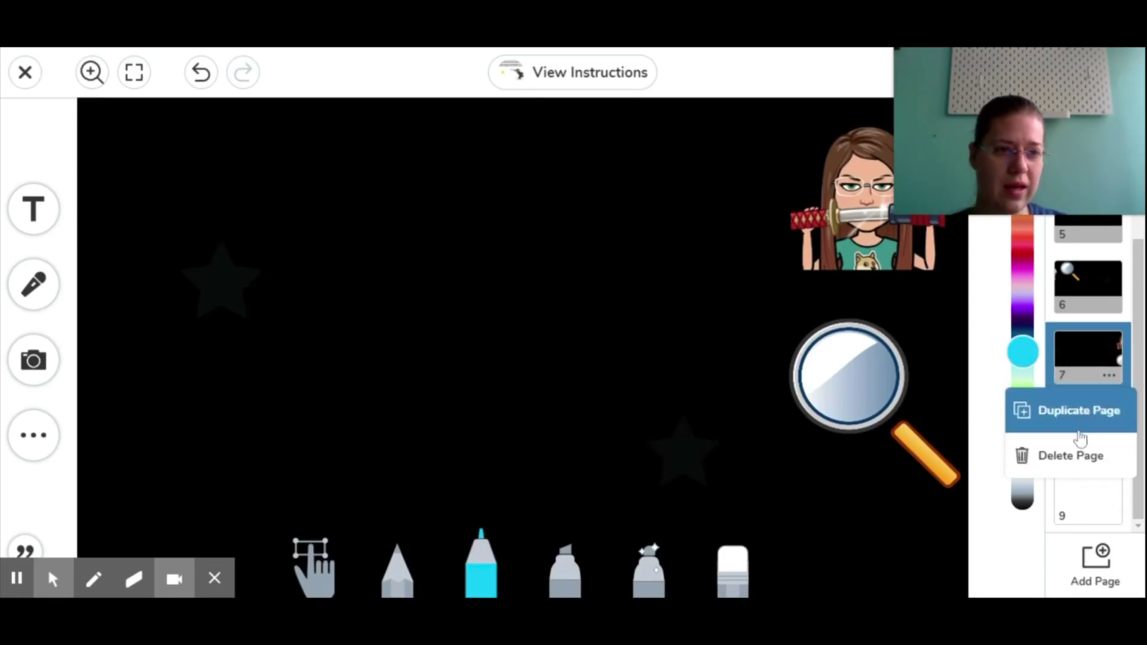
click(1048, 425)
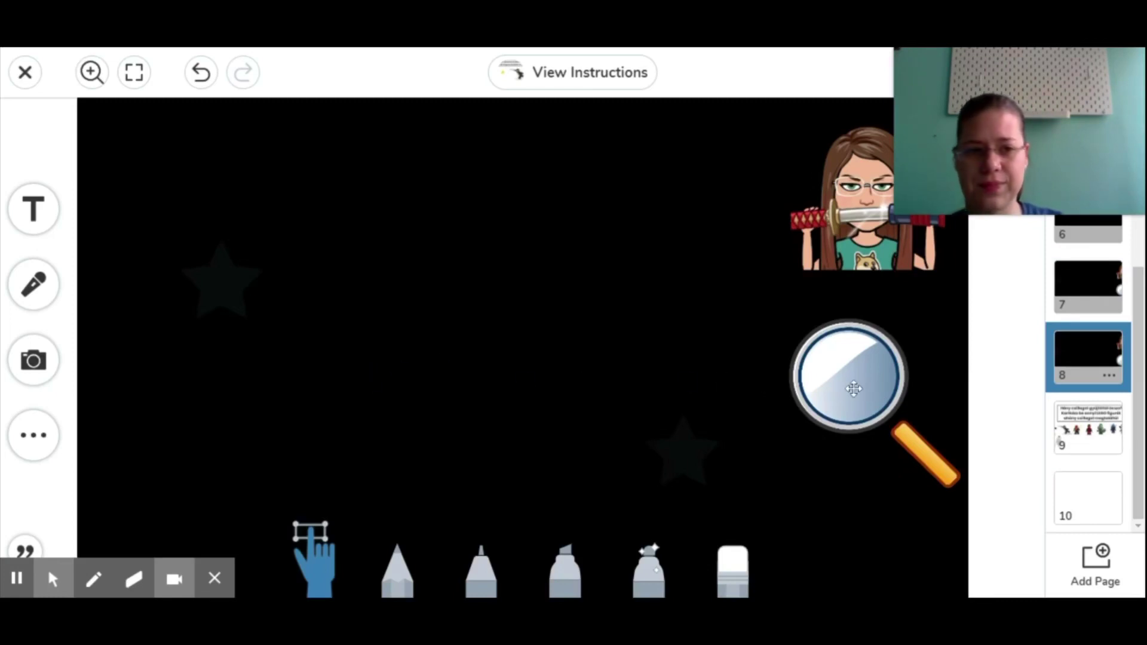
Step: Shift the magnifier sticker up and left, then show the Shapes and Background options
click(854, 389)
mouse_move(818, 395)
mouse_down()
mouse_move(725, 389)
mouse_move(833, 420)
mouse_move(804, 418)
mouse_up()
click(834, 421)
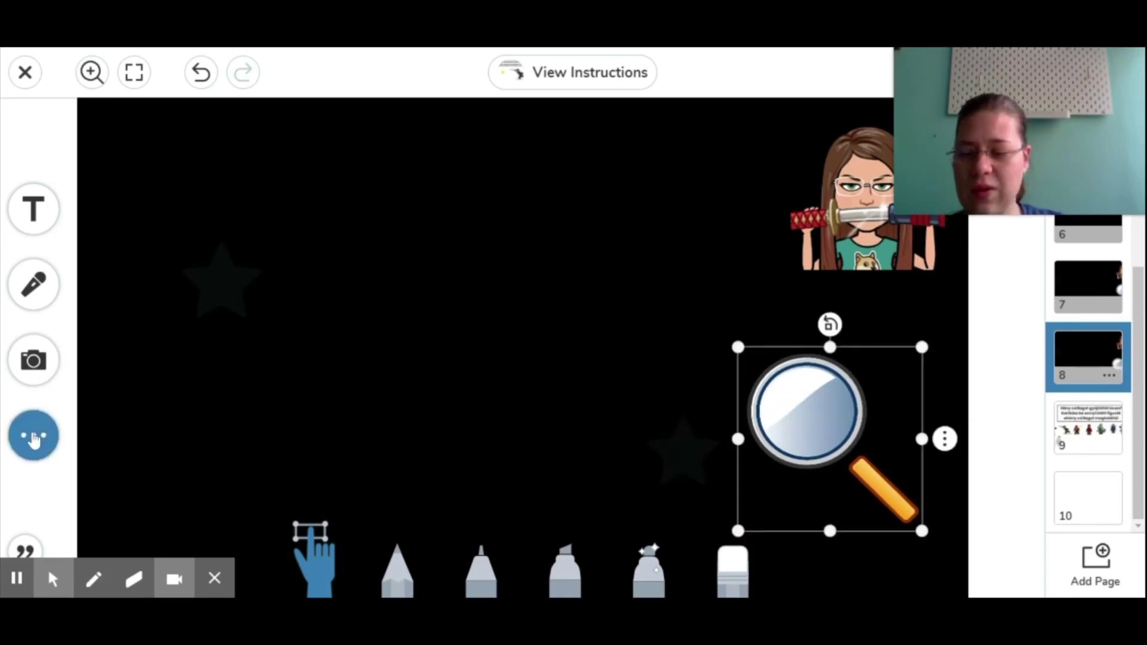
click(33, 360)
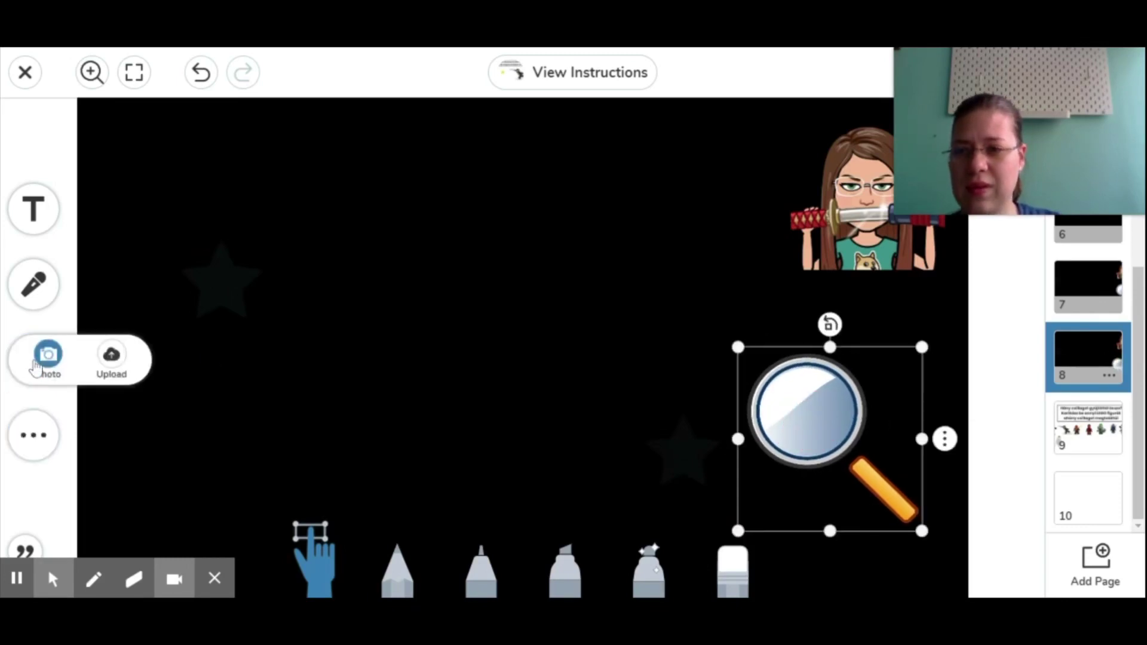
click(110, 357)
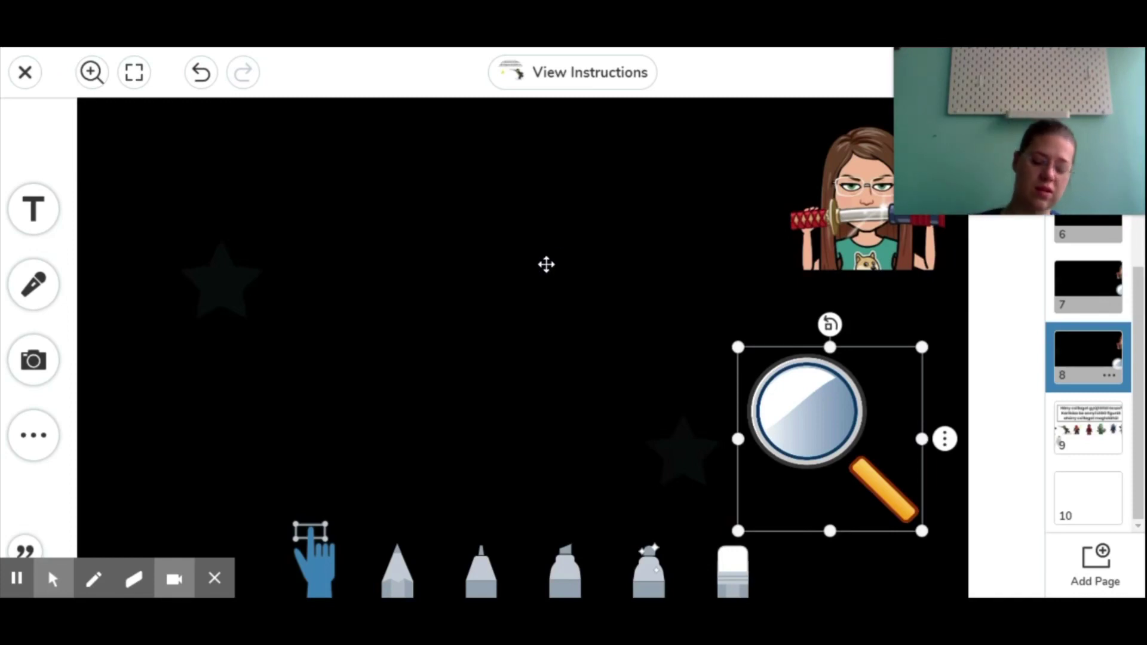
click(33, 362)
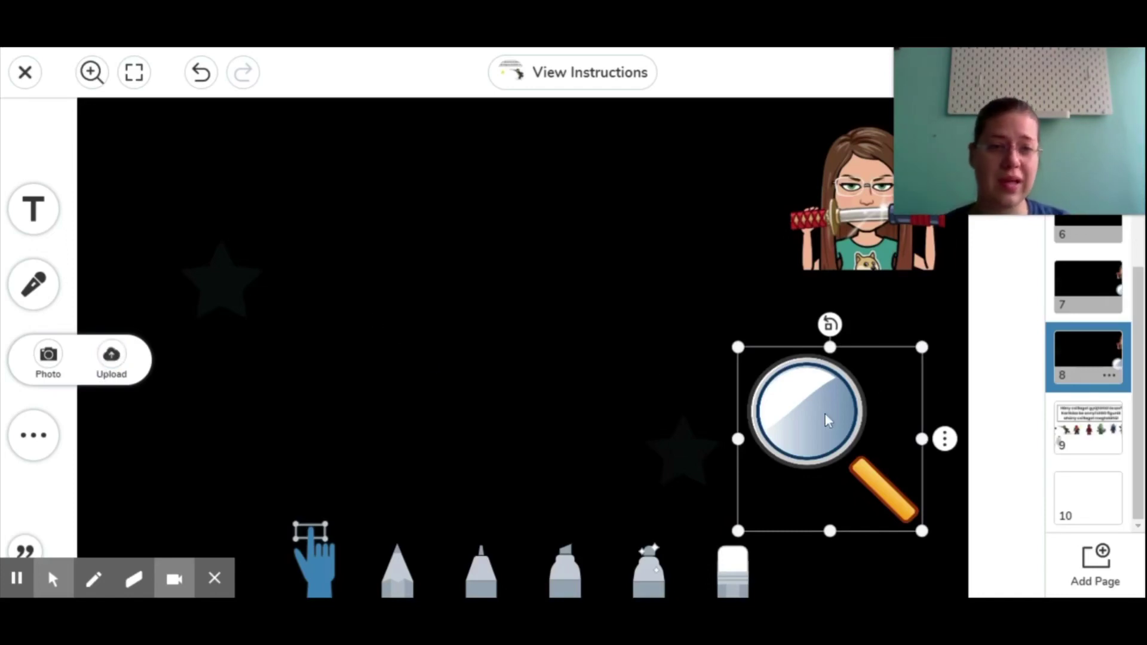
drag(826, 415, 782, 389)
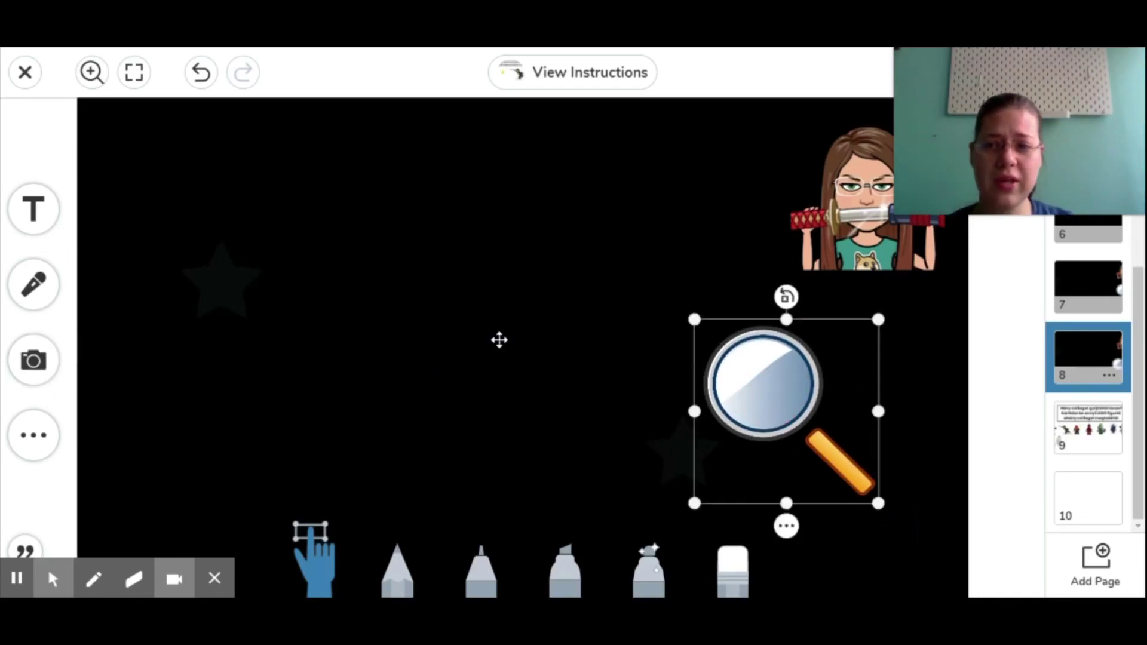
click(34, 435)
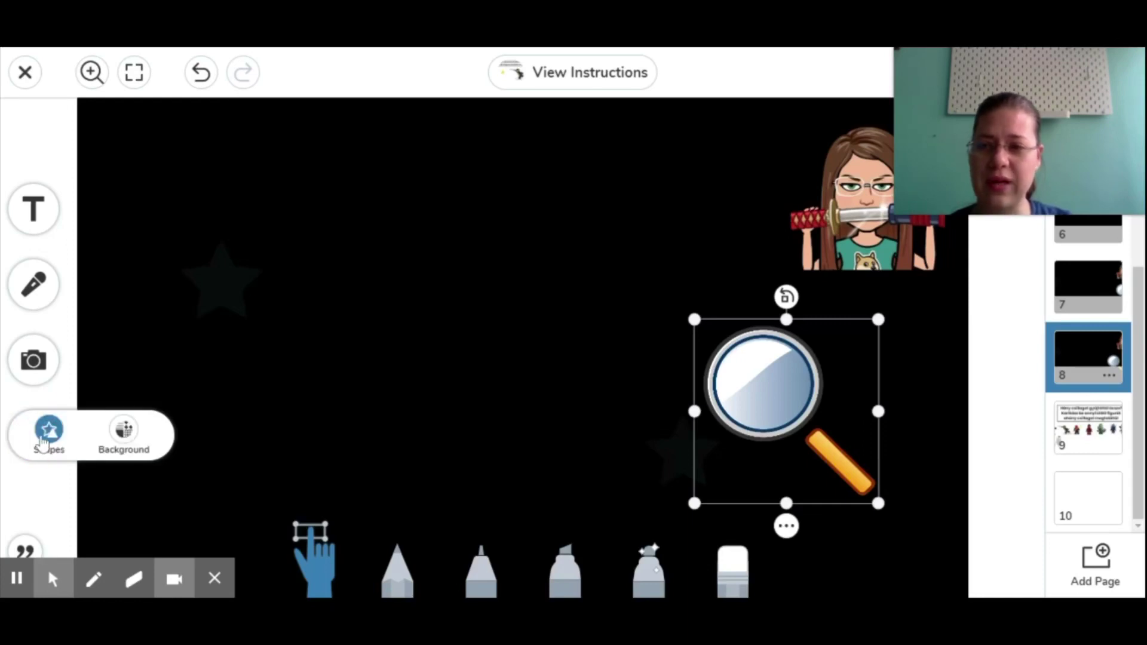
Step: Add two yellow stars, a small one on the left and one at the top right
click(51, 447)
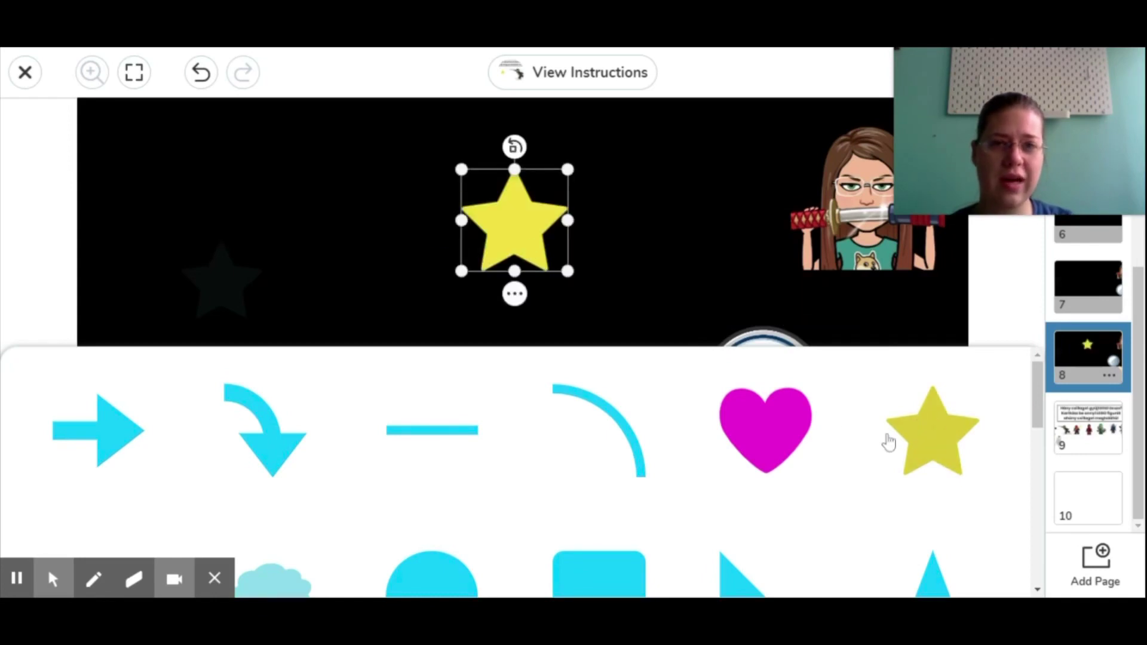
click(888, 441)
drag(532, 215, 325, 286)
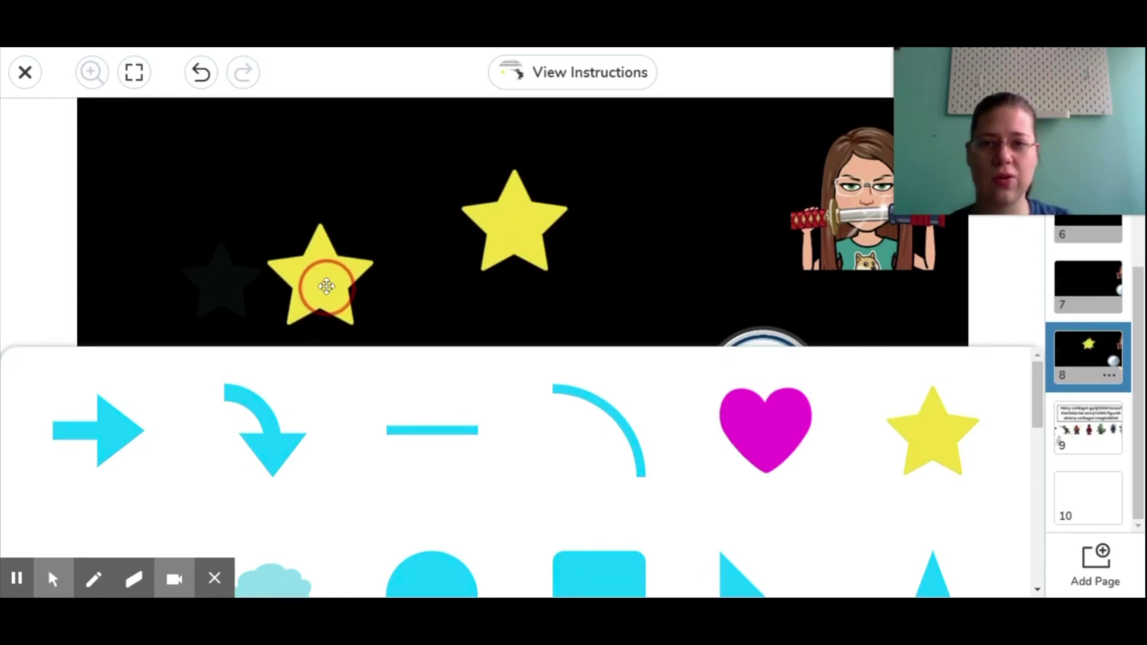
click(325, 287)
click(594, 379)
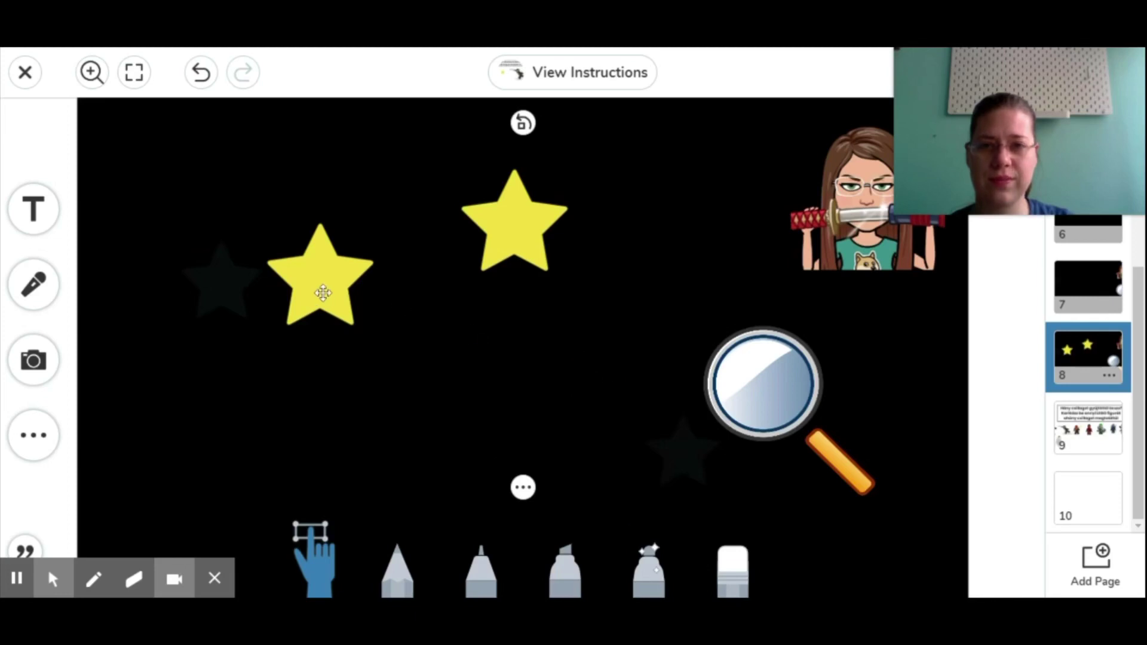
click(332, 332)
drag(389, 386, 347, 343)
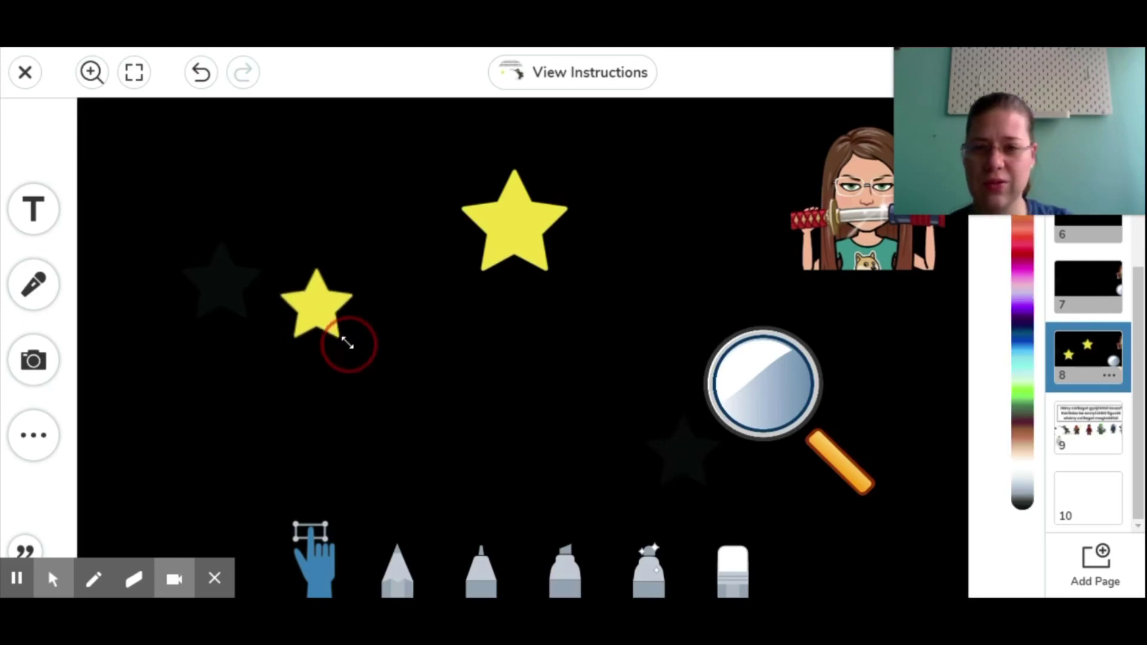
drag(510, 245, 587, 380)
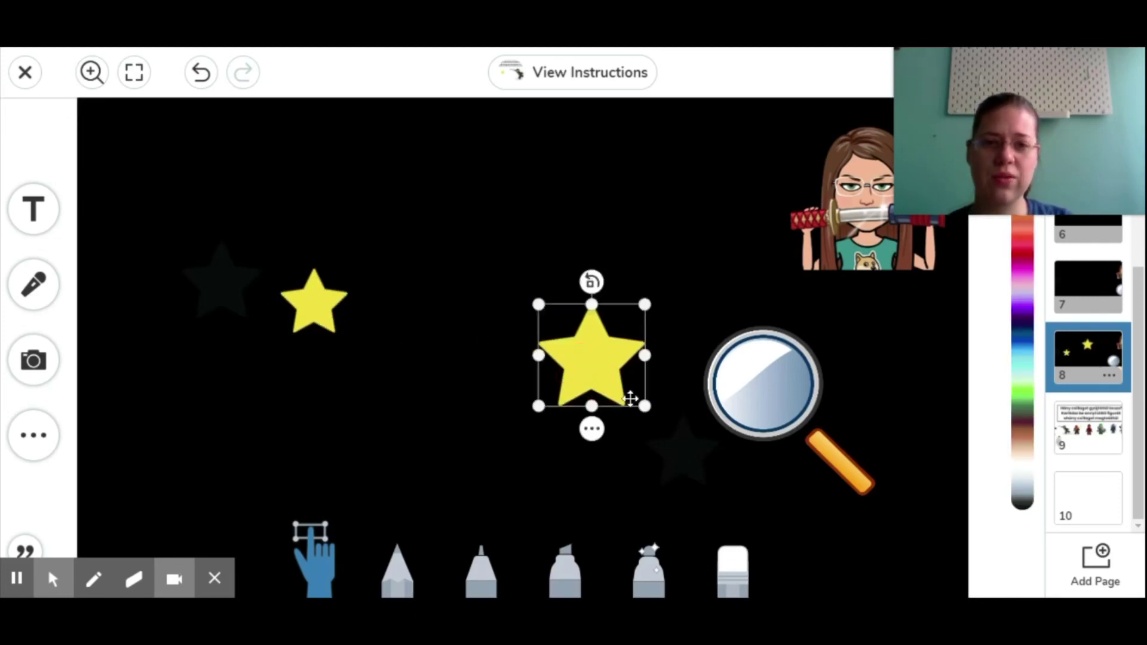
drag(644, 406, 614, 379)
mouse_move(591, 322)
mouse_down()
mouse_move(722, 250)
mouse_move(734, 193)
mouse_up()
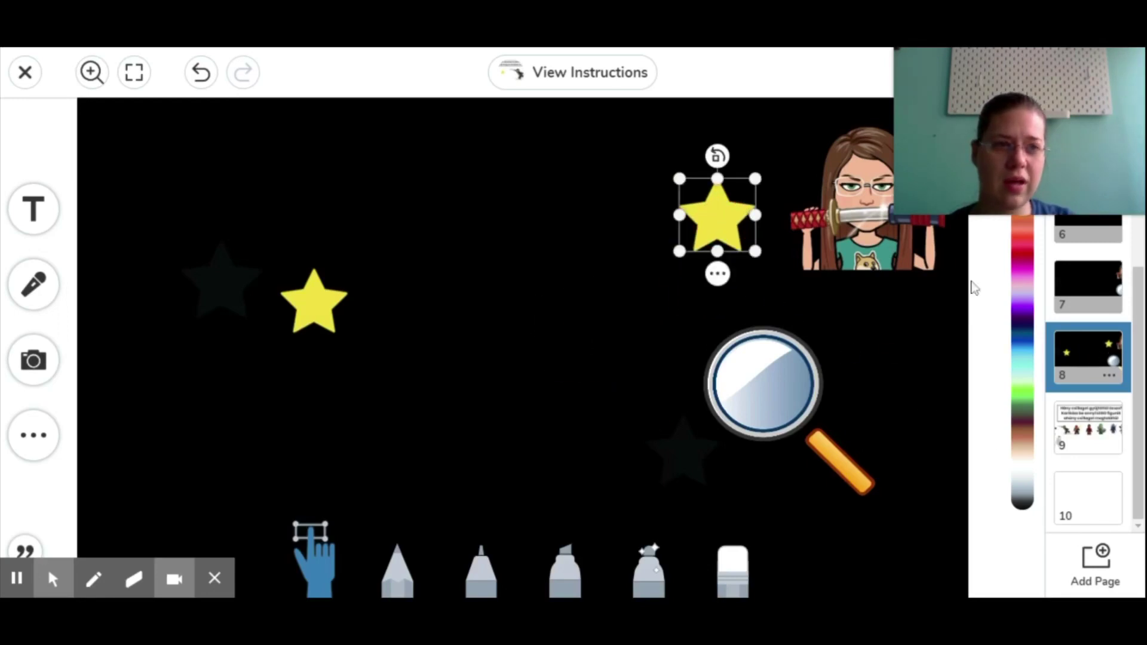
drag(961, 105, 97, 104)
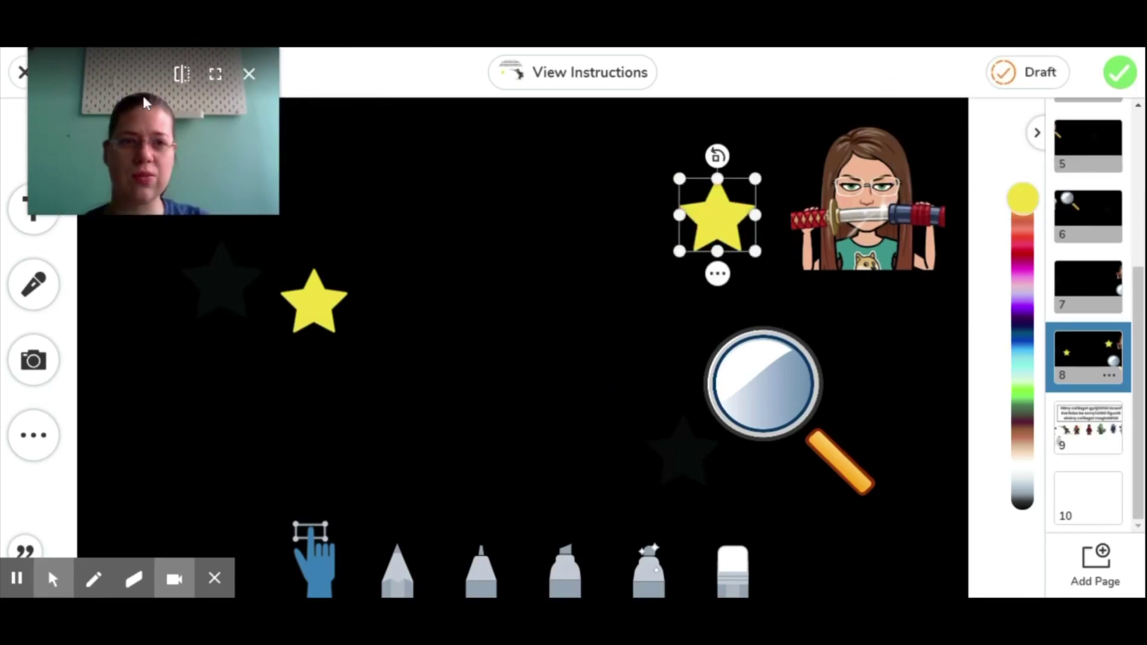
Step: Colour both new stars black to hide them on the dark page
click(719, 230)
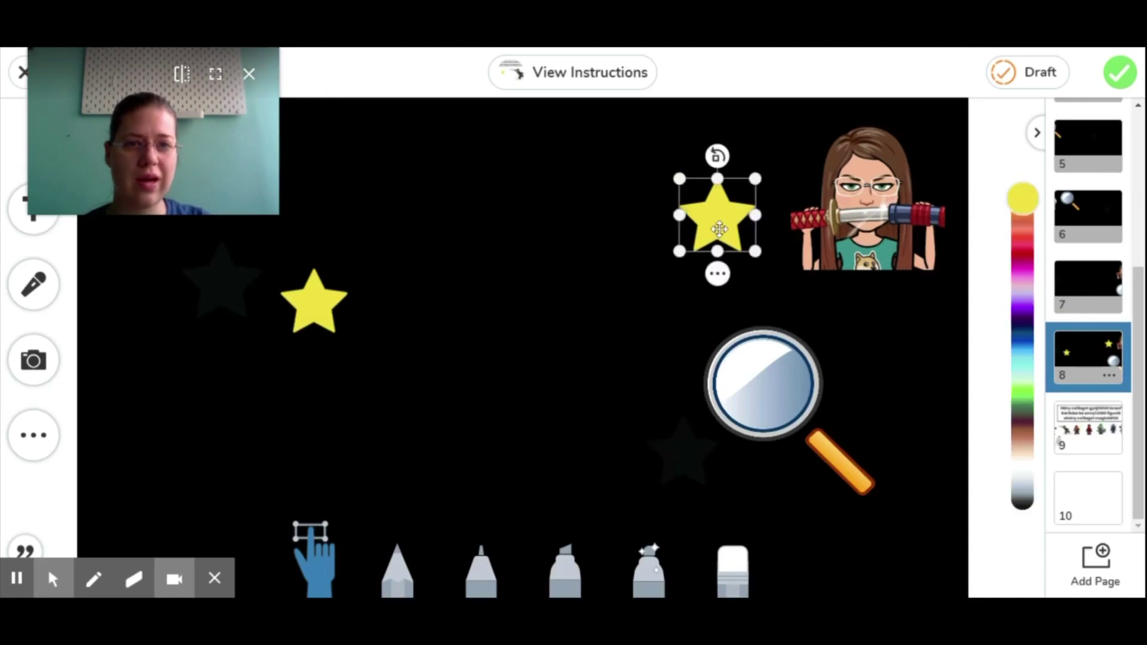
click(1022, 506)
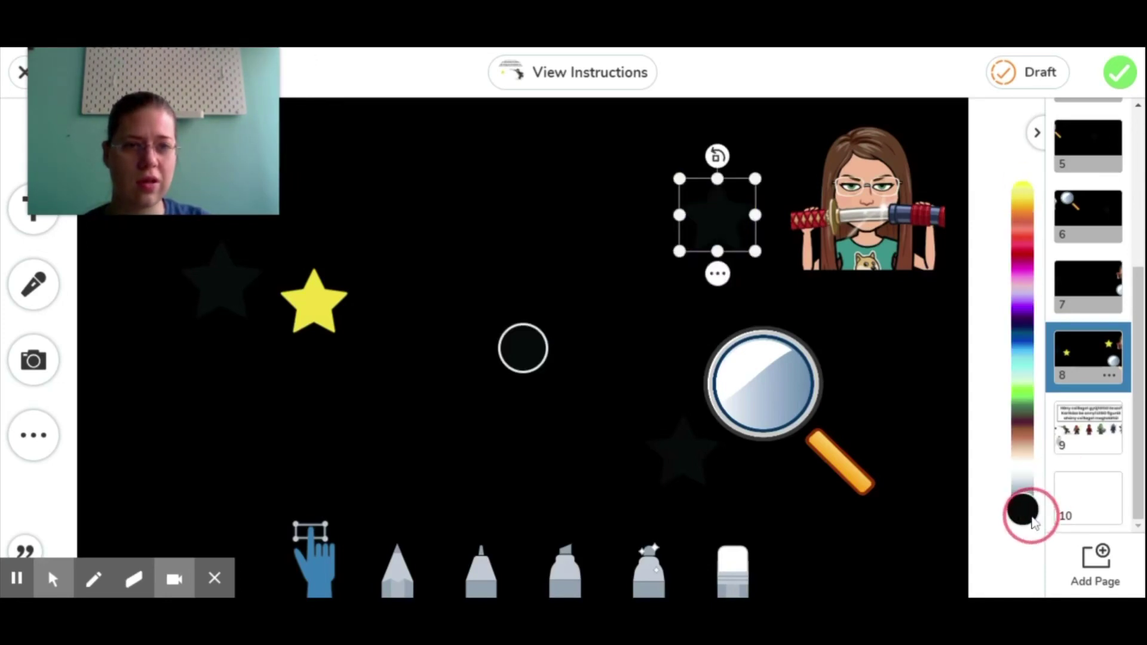
click(312, 321)
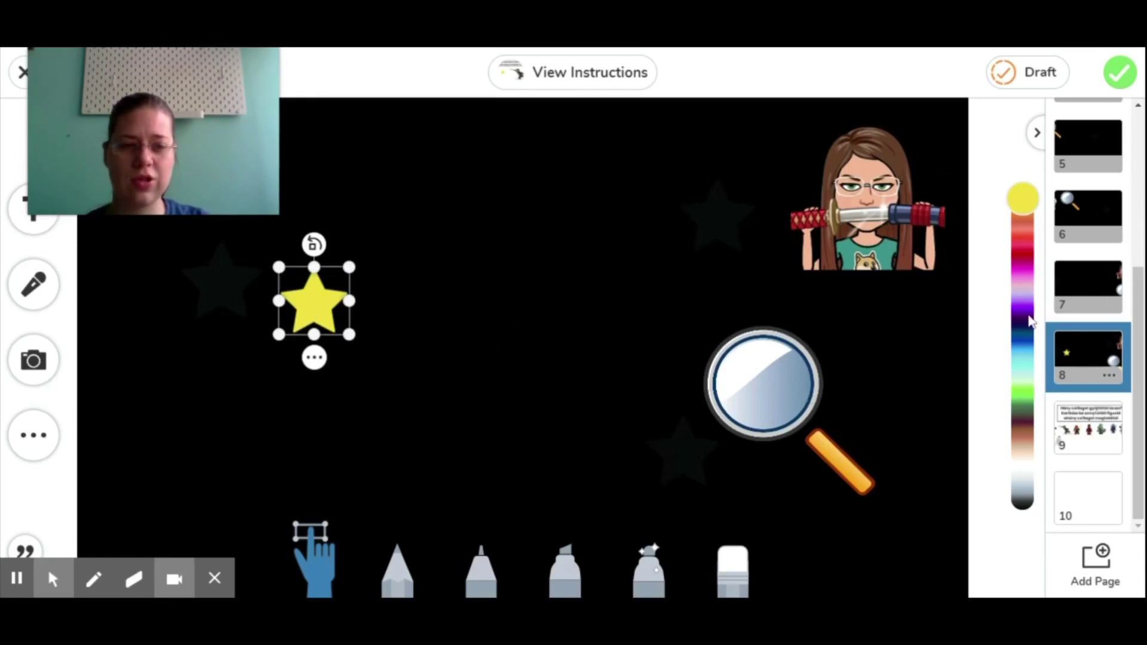
drag(1029, 321, 1030, 521)
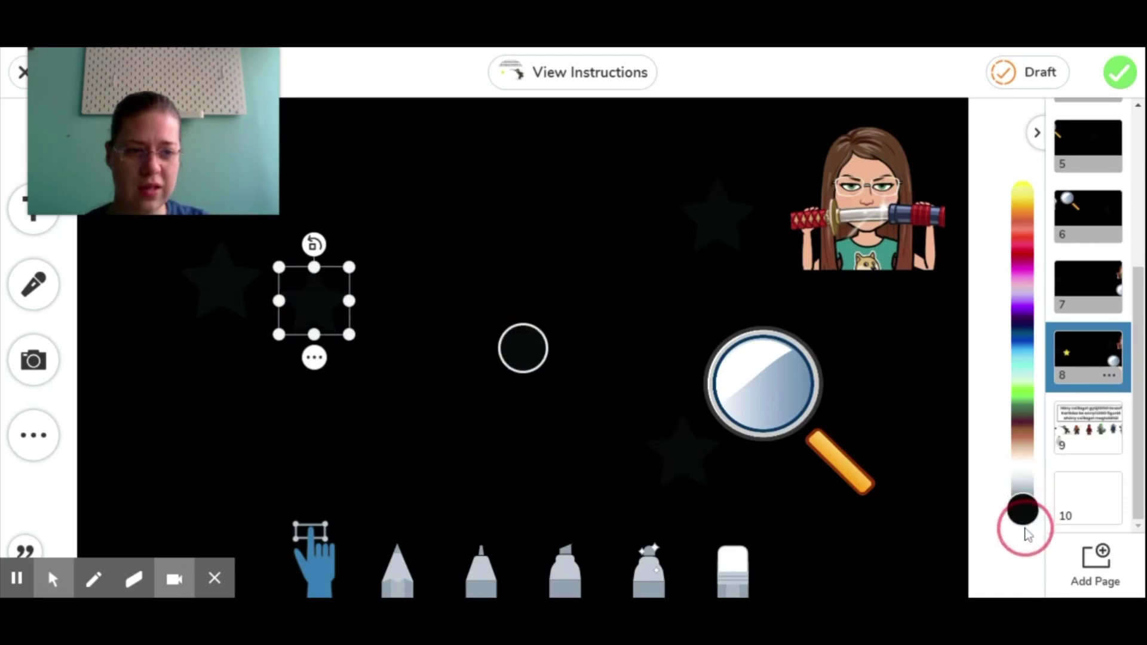
click(881, 541)
click(827, 448)
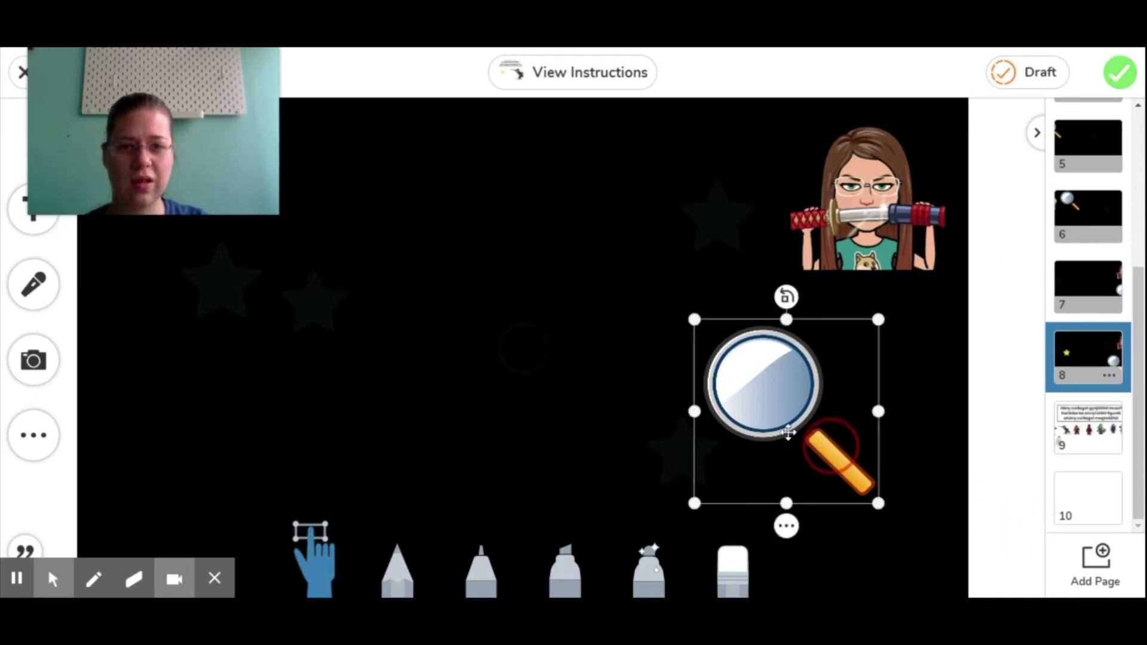
Step: Reveal the stars under the magnifier, making the bottom-right one light blue and top-right one red
mouse_move(827, 448)
mouse_down()
mouse_move(394, 364)
mouse_move(320, 366)
mouse_move(795, 267)
mouse_move(731, 517)
mouse_up()
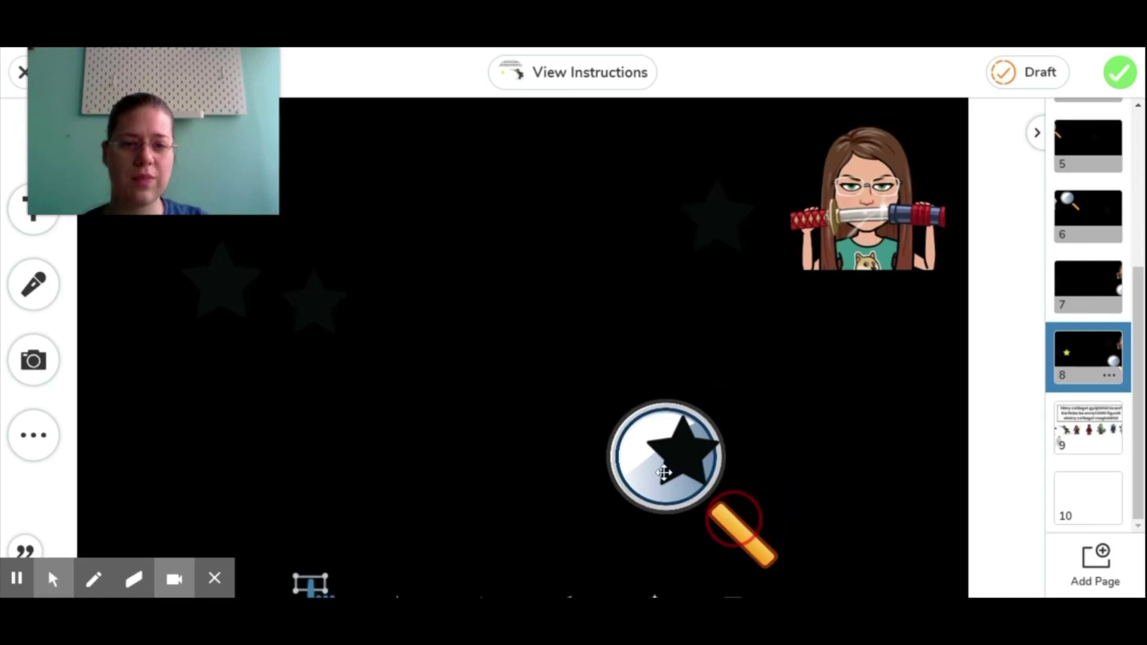
click(687, 455)
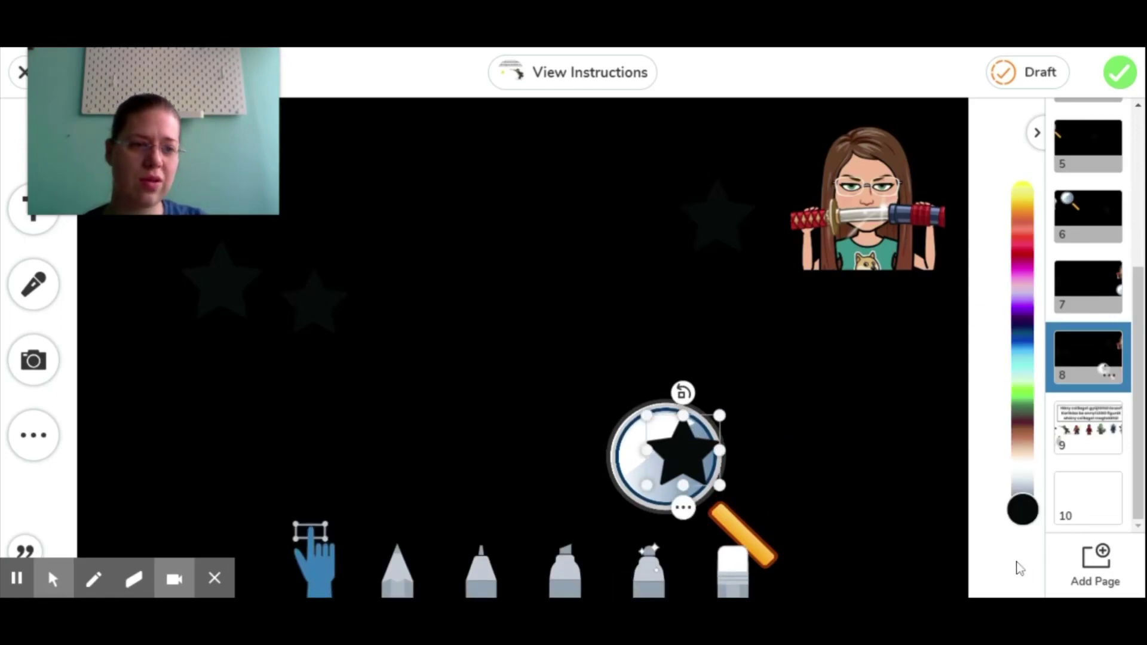
click(1022, 487)
drag(1027, 412, 717, 353)
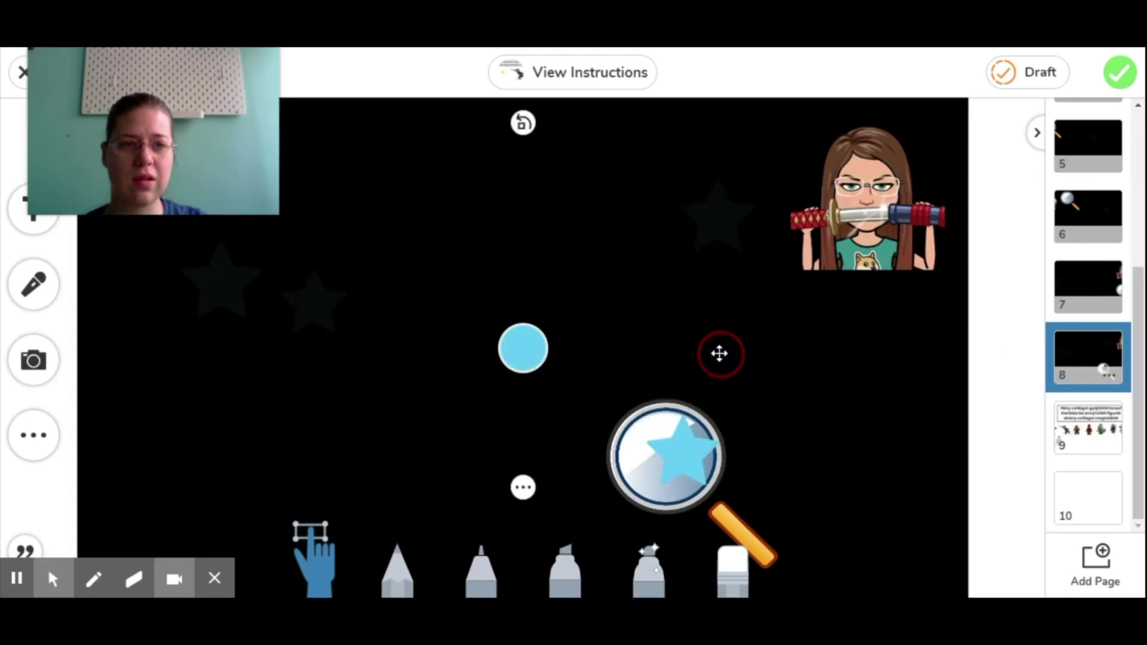
drag(742, 525, 763, 382)
drag(762, 320, 778, 219)
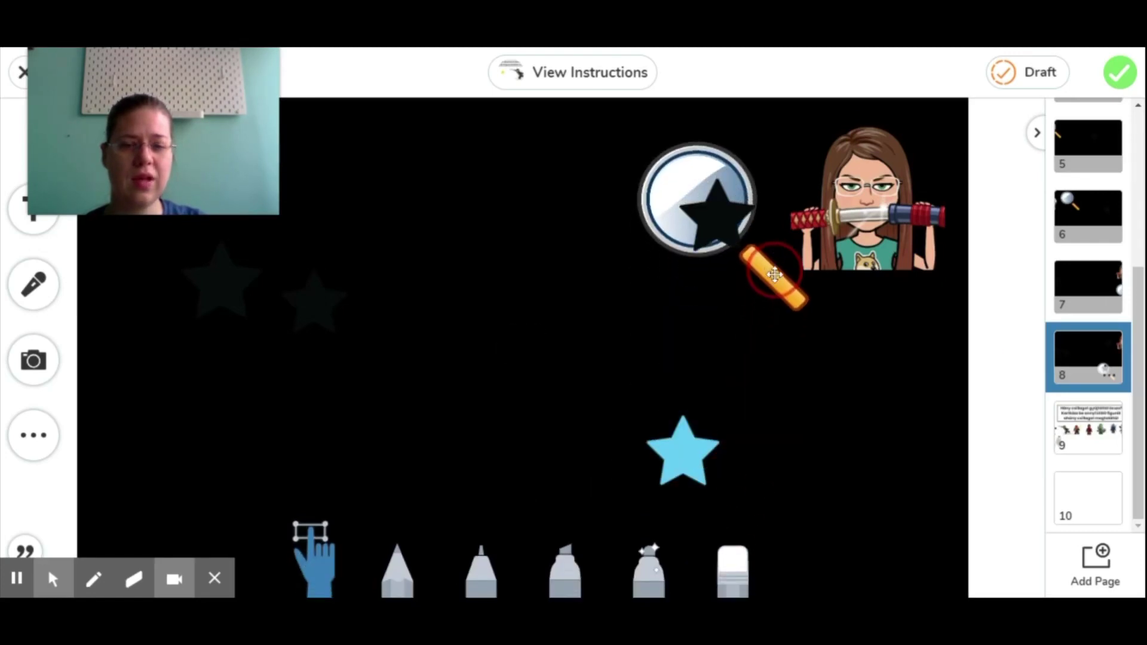
click(720, 216)
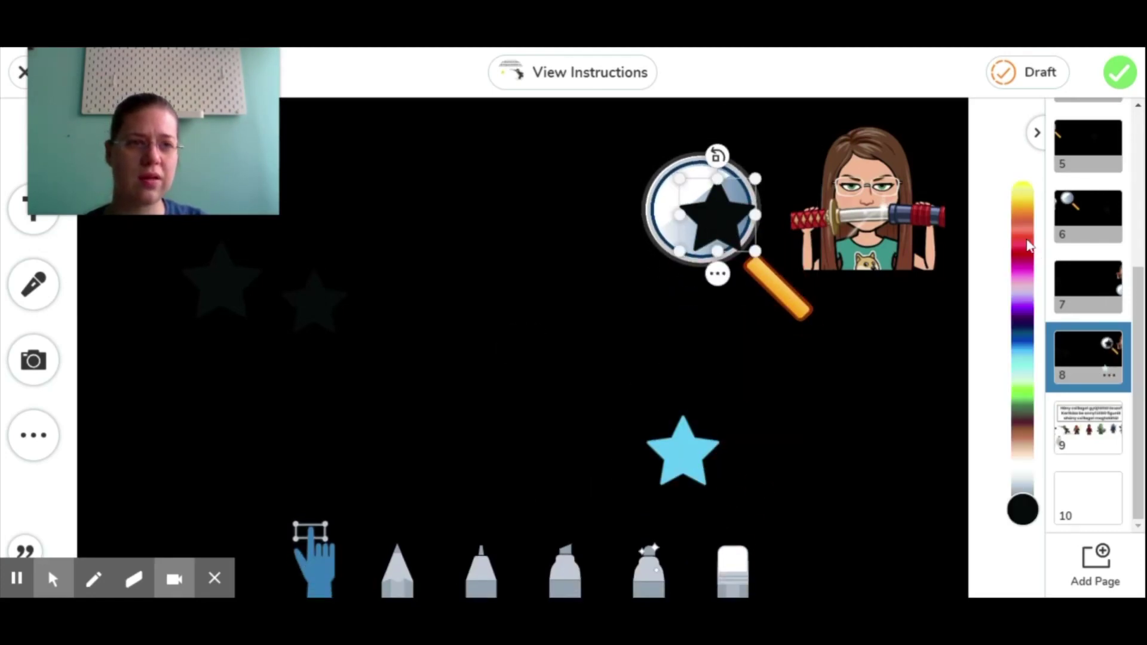
click(1028, 245)
Step: Colour the small left star magenta and the large left star light blue
mouse_move(792, 307)
mouse_down()
mouse_move(741, 335)
mouse_move(323, 315)
mouse_up()
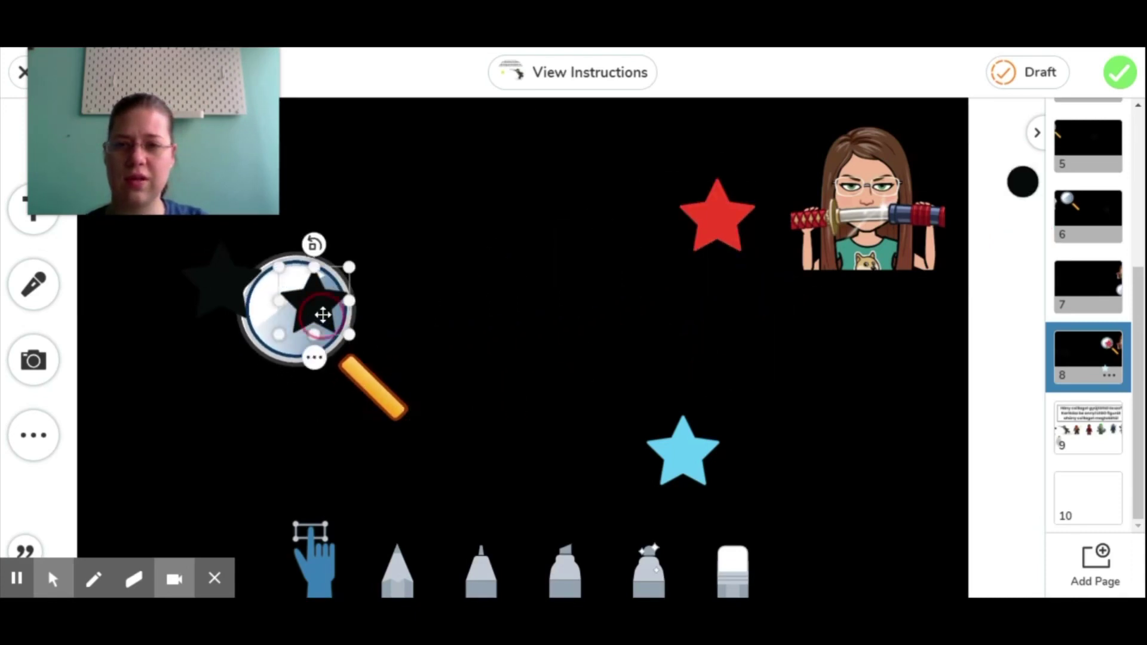
click(1022, 182)
click(1019, 273)
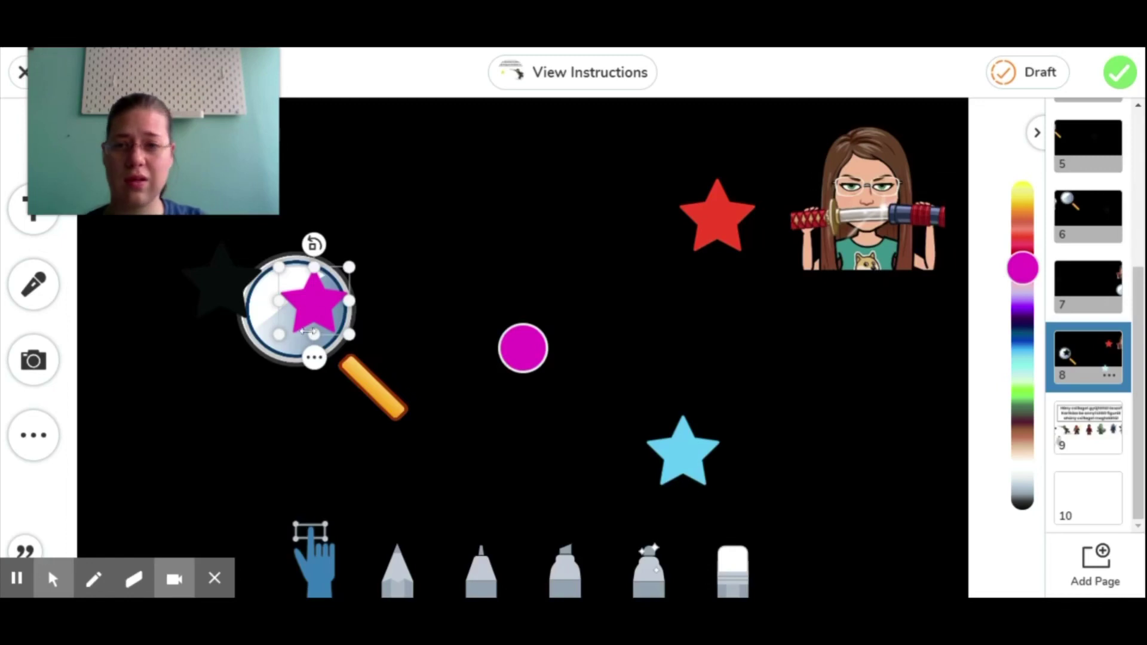
drag(343, 376, 297, 369)
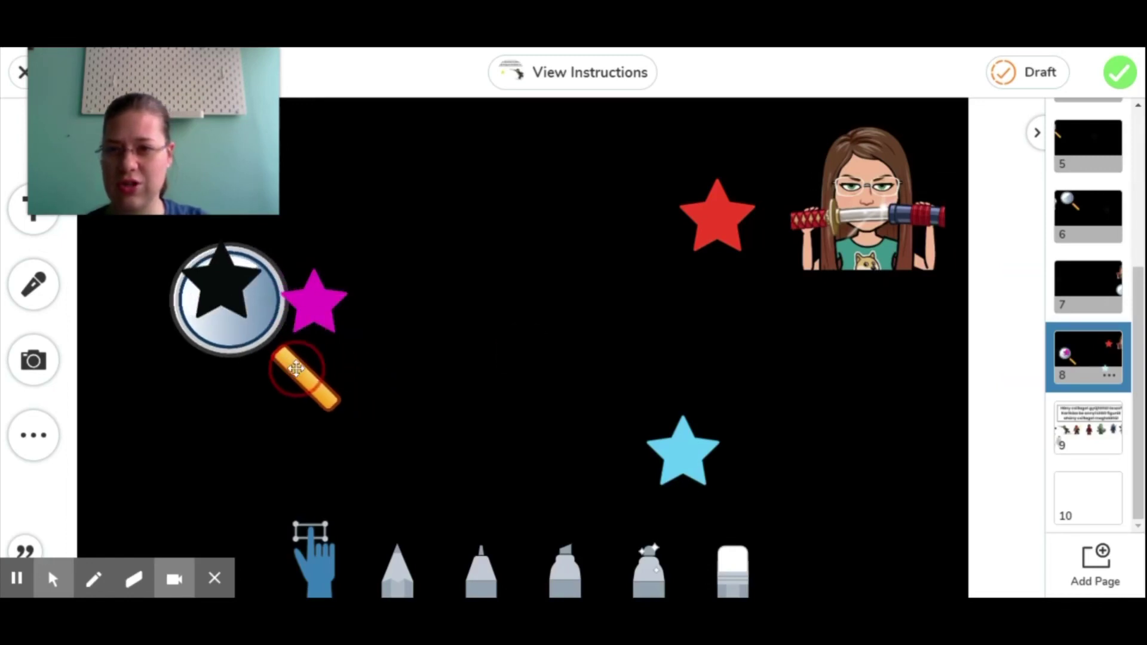
click(1023, 182)
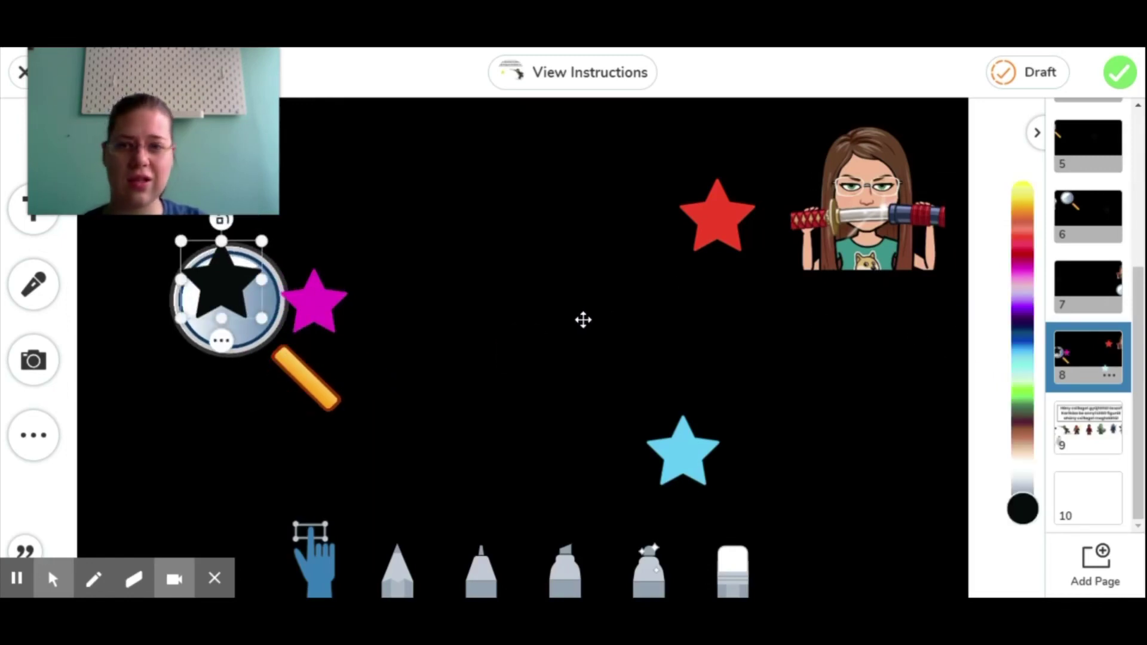
click(1023, 354)
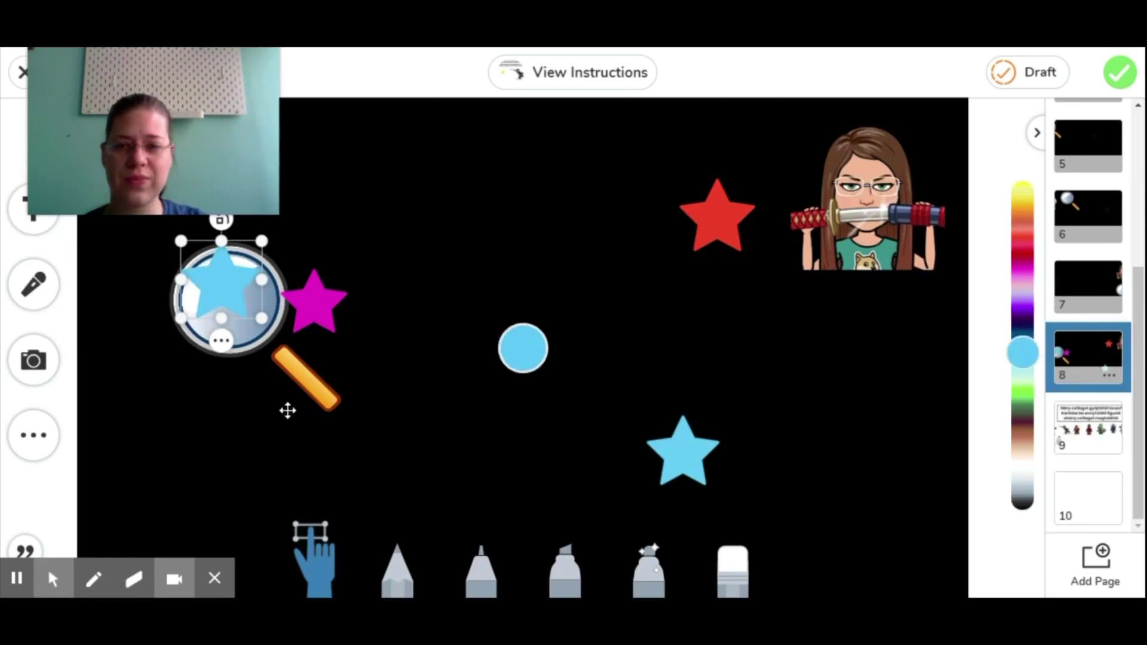
mouse_move(304, 387)
mouse_down()
mouse_move(331, 445)
mouse_move(412, 512)
mouse_move(496, 460)
mouse_up()
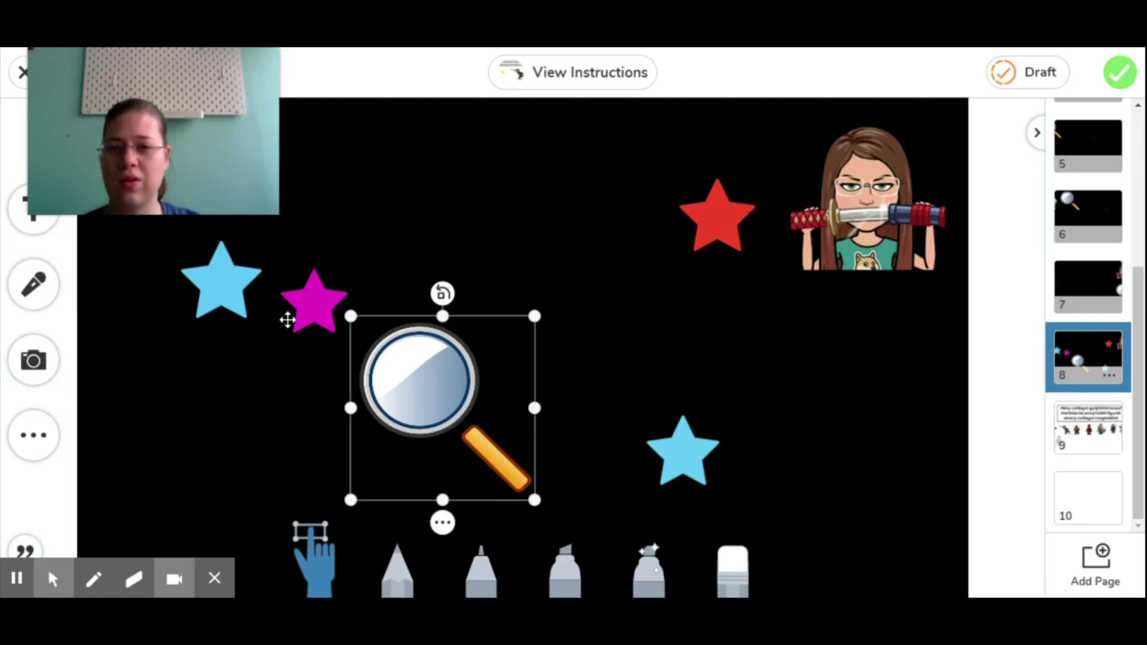
Step: Bring the magnifier in front of the stars and move it over the magenta star
click(208, 287)
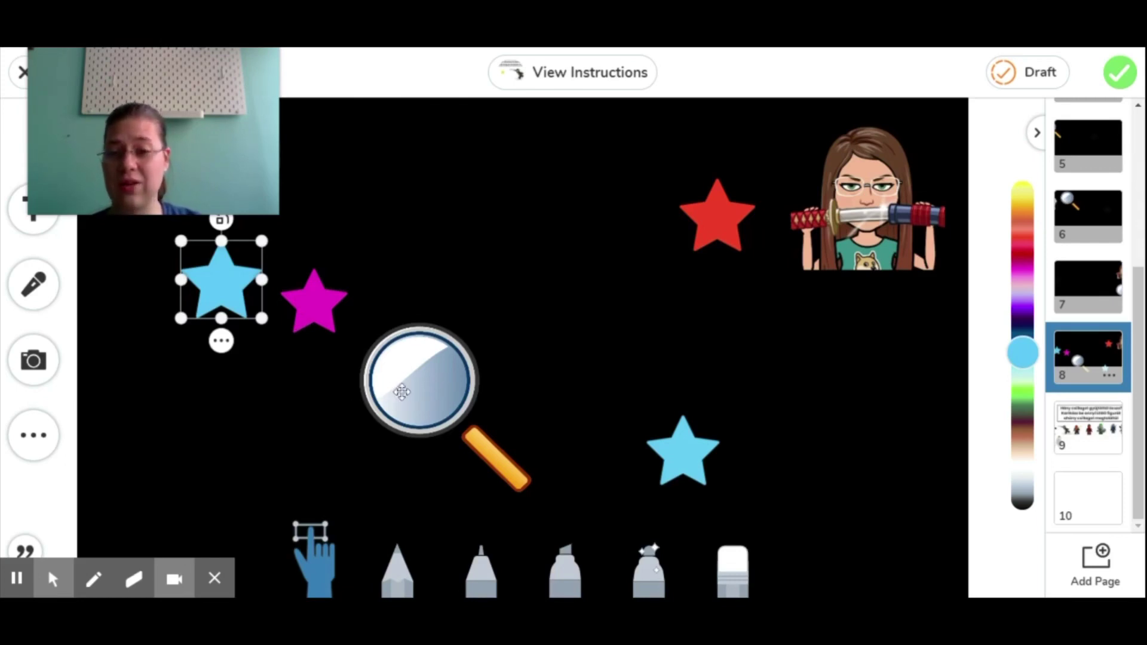
click(414, 390)
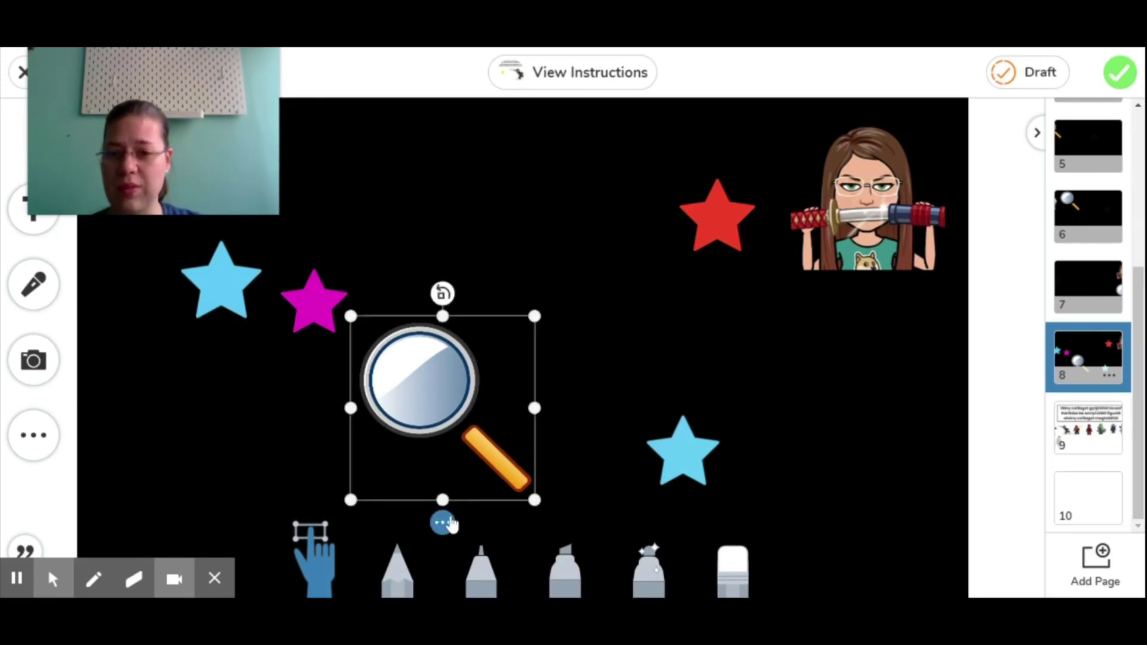
click(442, 522)
click(540, 356)
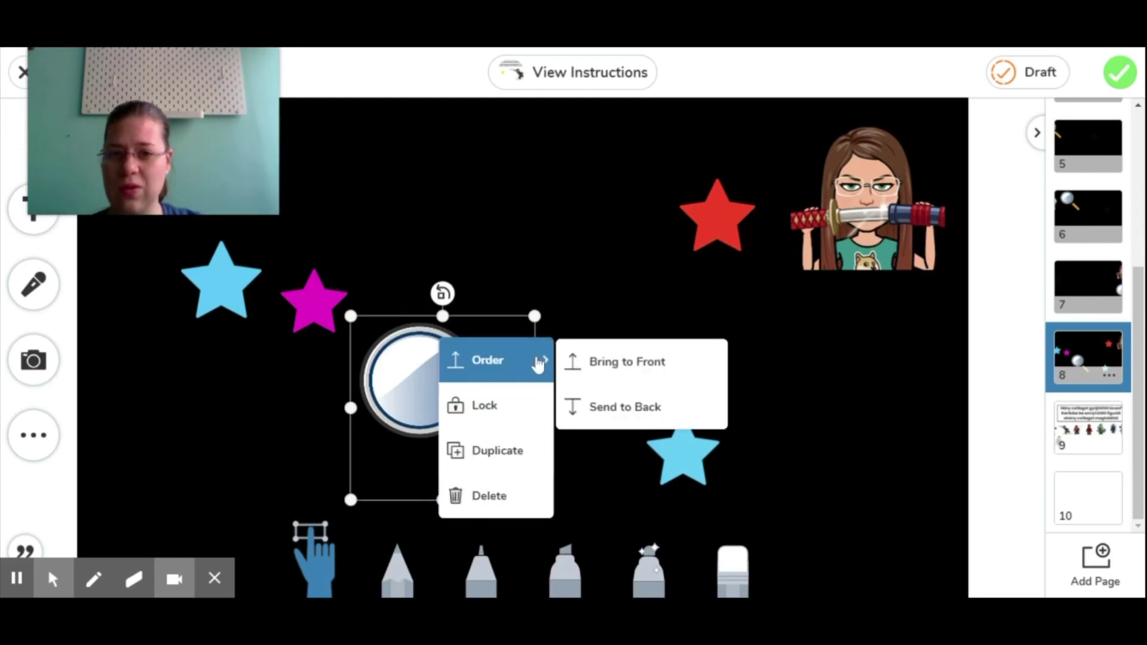
click(637, 365)
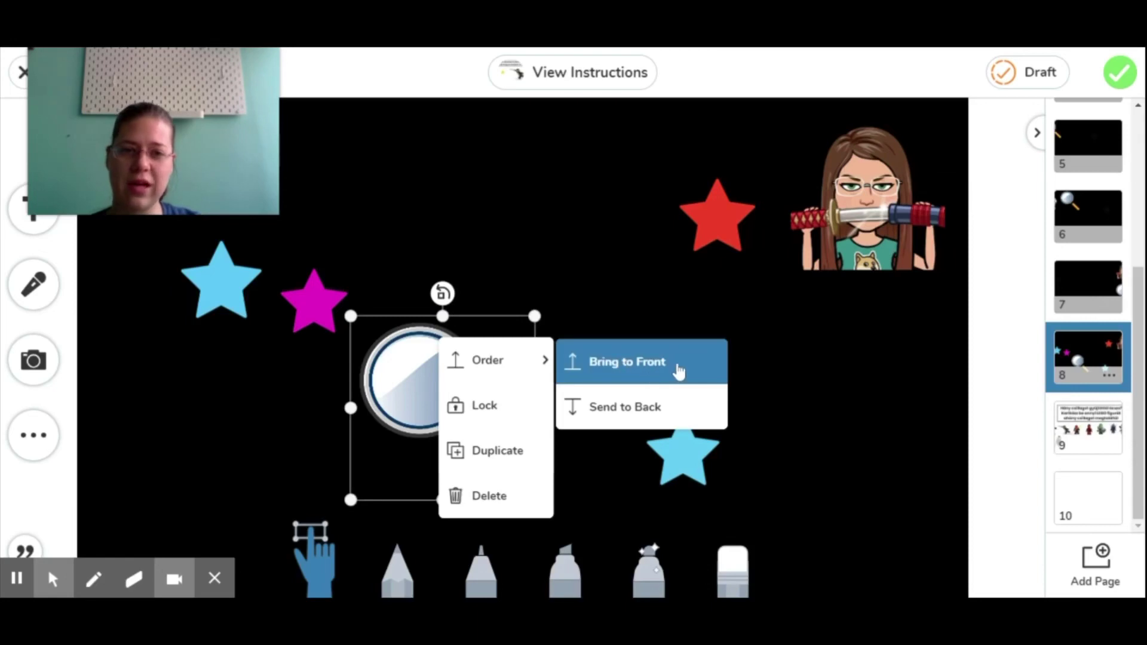
click(826, 387)
mouse_move(425, 393)
mouse_down()
mouse_move(243, 301)
mouse_move(496, 317)
mouse_up()
Step: Blacken the magenta star, then recolour the hidden star beside the blue star crimson red
click(313, 305)
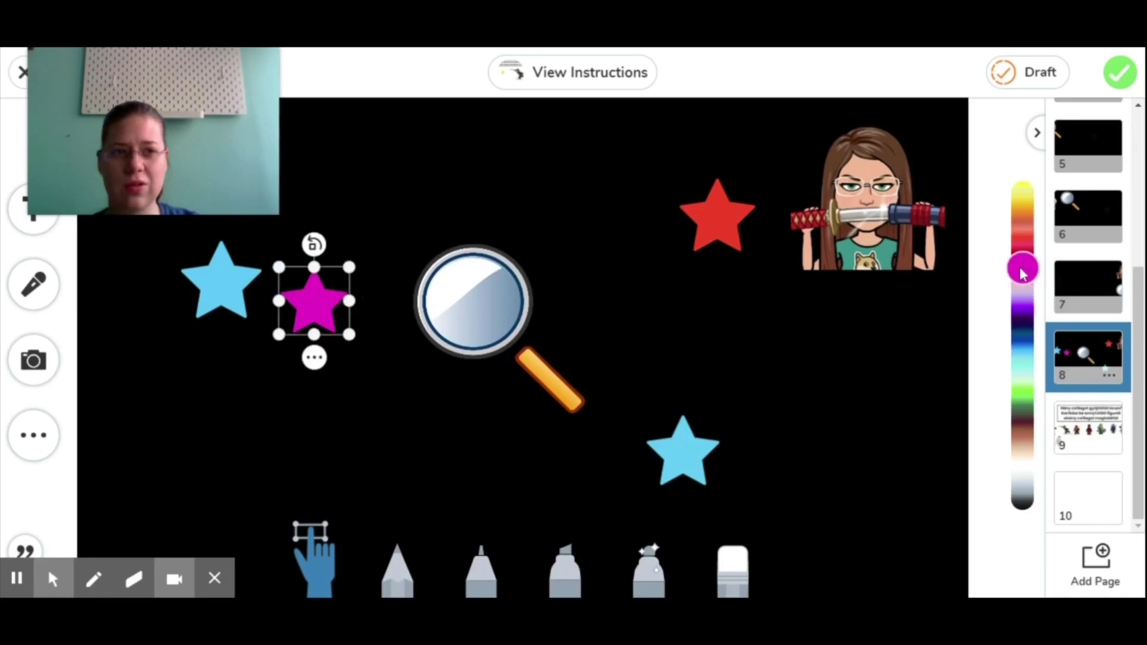
drag(1021, 272, 1022, 318)
click(1028, 512)
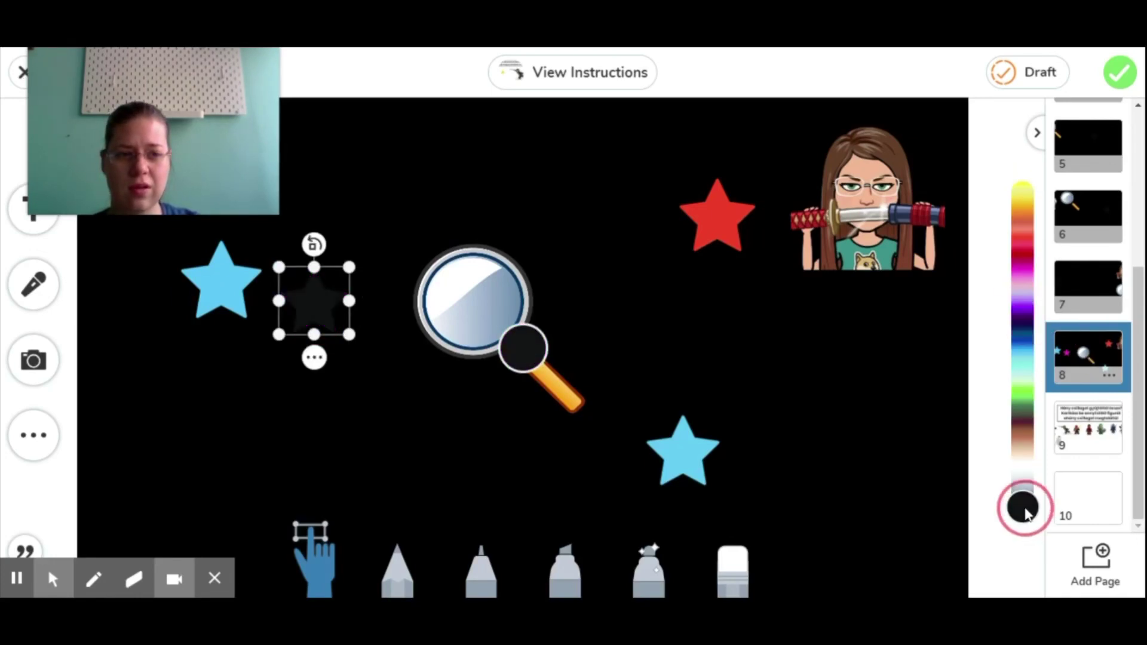
mouse_move(492, 315)
mouse_down()
mouse_move(368, 323)
mouse_move(517, 311)
mouse_up()
click(299, 312)
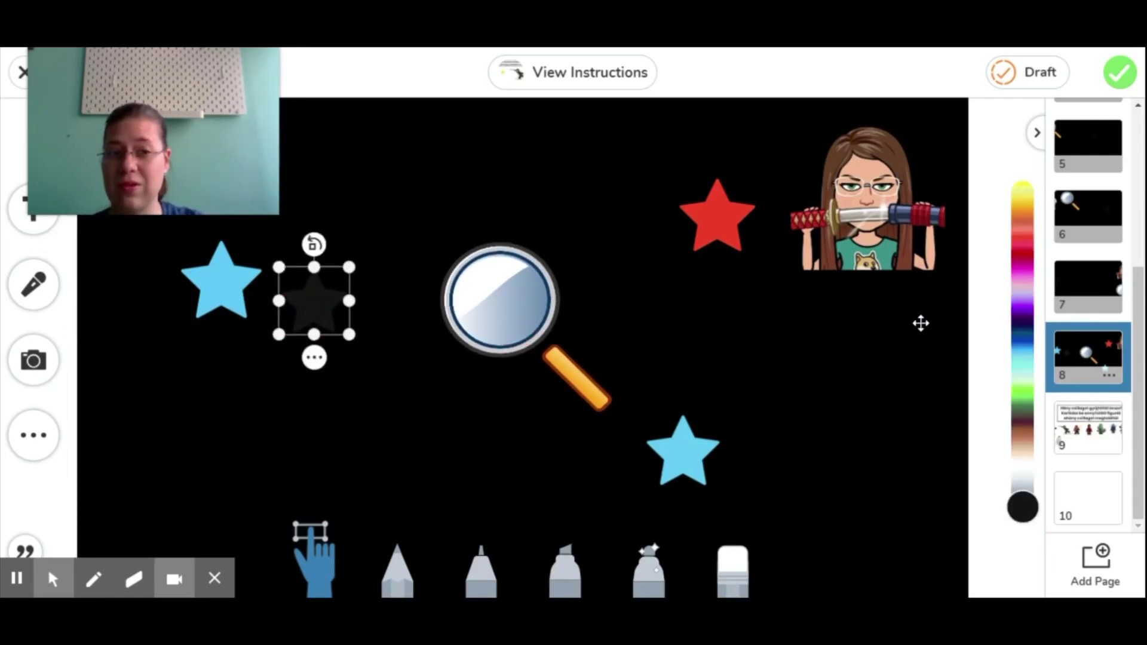
click(1023, 258)
Step: Send the magnifier to the back, then bring it to the front again
right_click(519, 303)
mouse_move(573, 279)
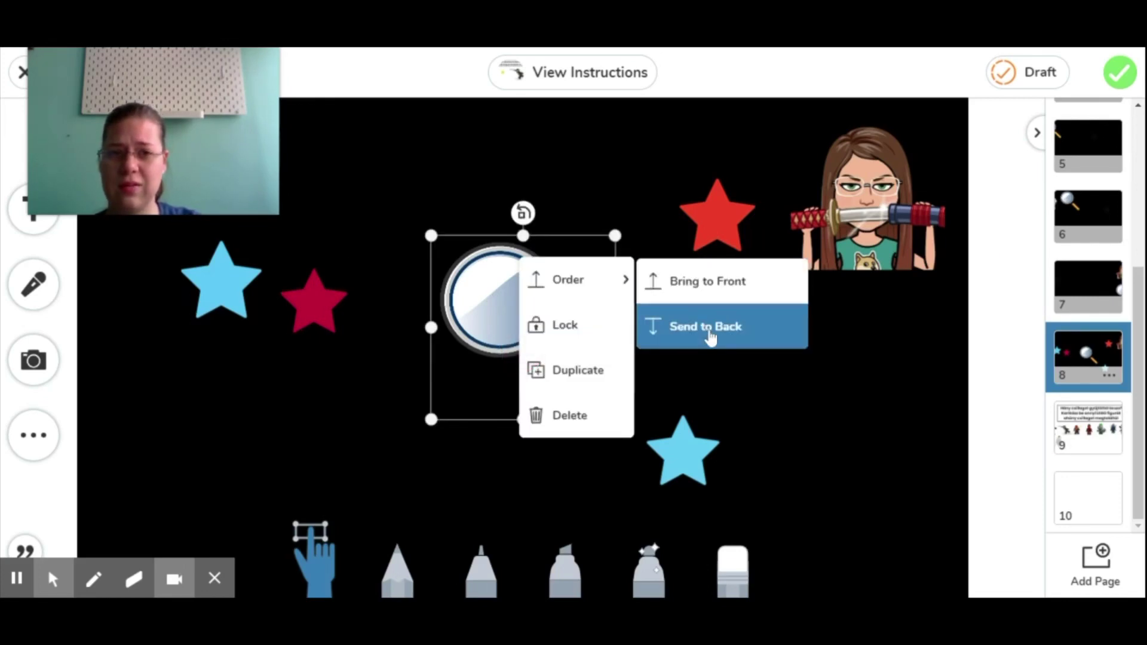
click(712, 337)
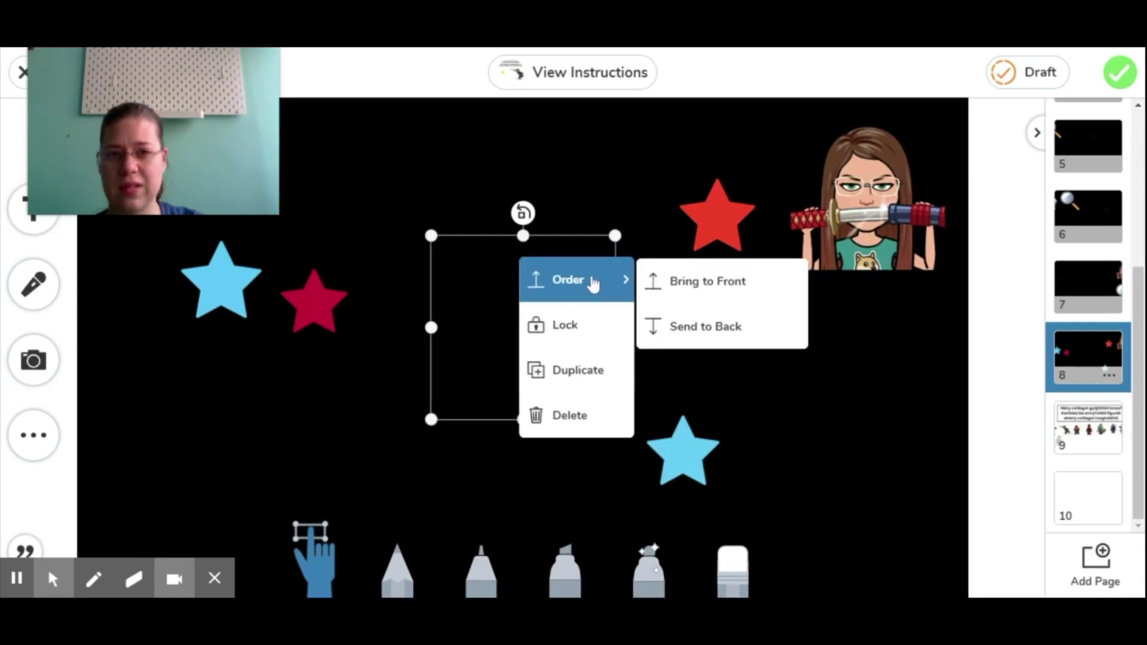
click(698, 282)
click(294, 346)
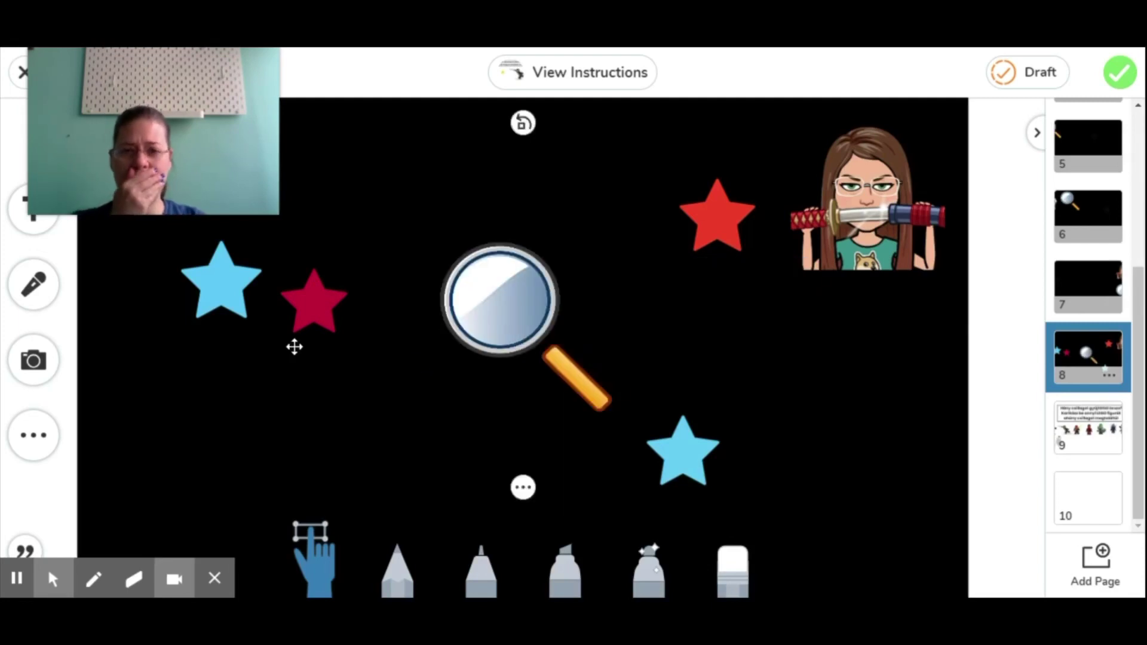
click(315, 310)
click(315, 356)
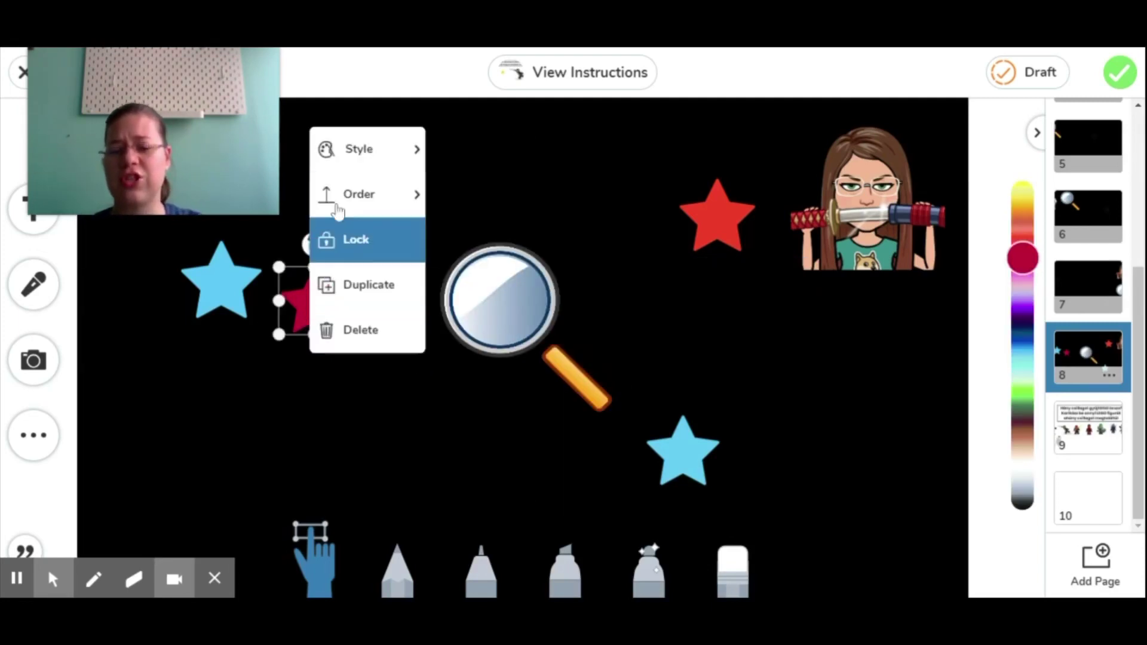
mouse_move(366, 195)
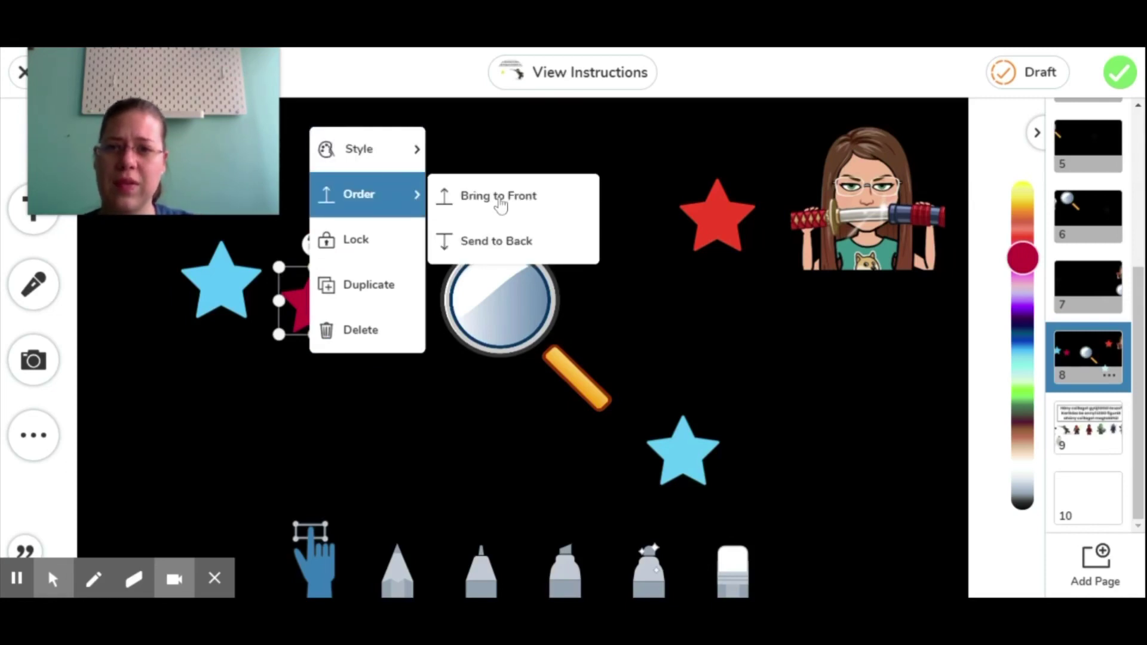
Step: Drag the magnifier over the left stars and bring the left blue star to the front
click(549, 356)
drag(537, 350, 332, 362)
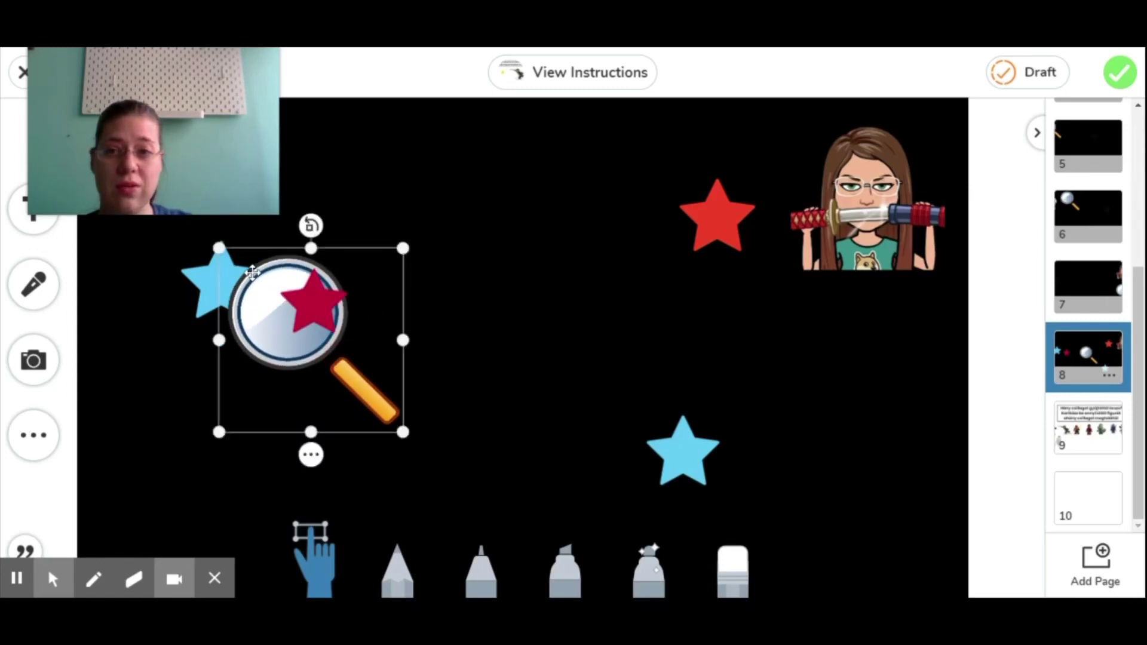
click(202, 289)
click(221, 340)
mouse_move(273, 178)
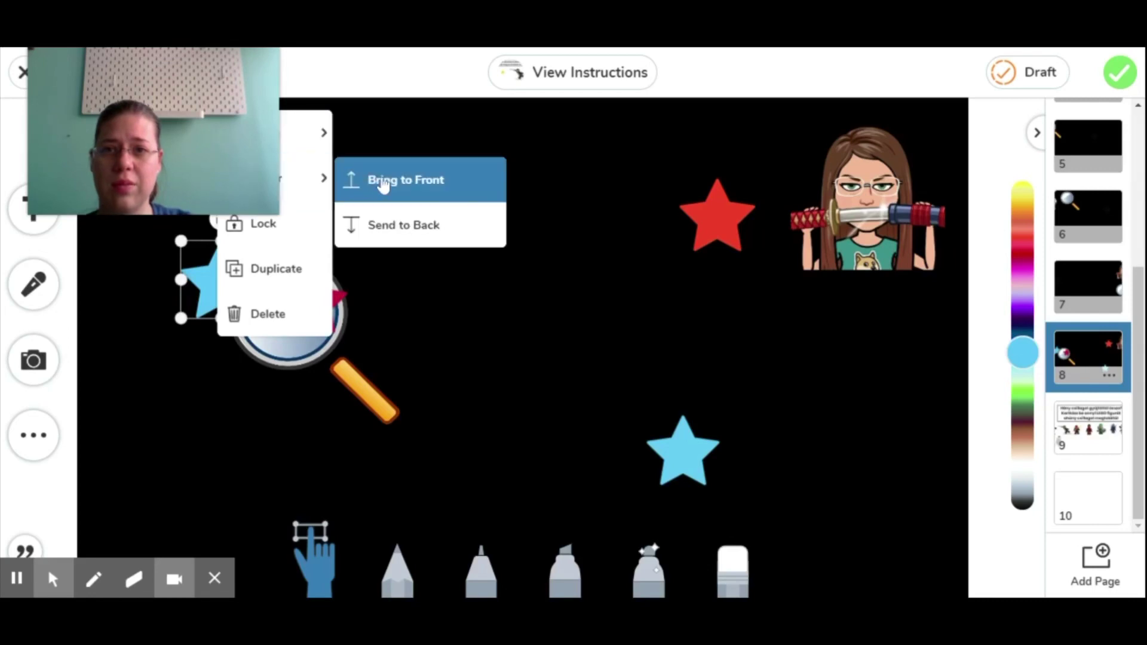
click(361, 383)
Step: Bring the top red star to the front and place the magnifier on the lower blue star
mouse_move(362, 382)
mouse_down()
mouse_move(731, 487)
mouse_move(806, 471)
mouse_up()
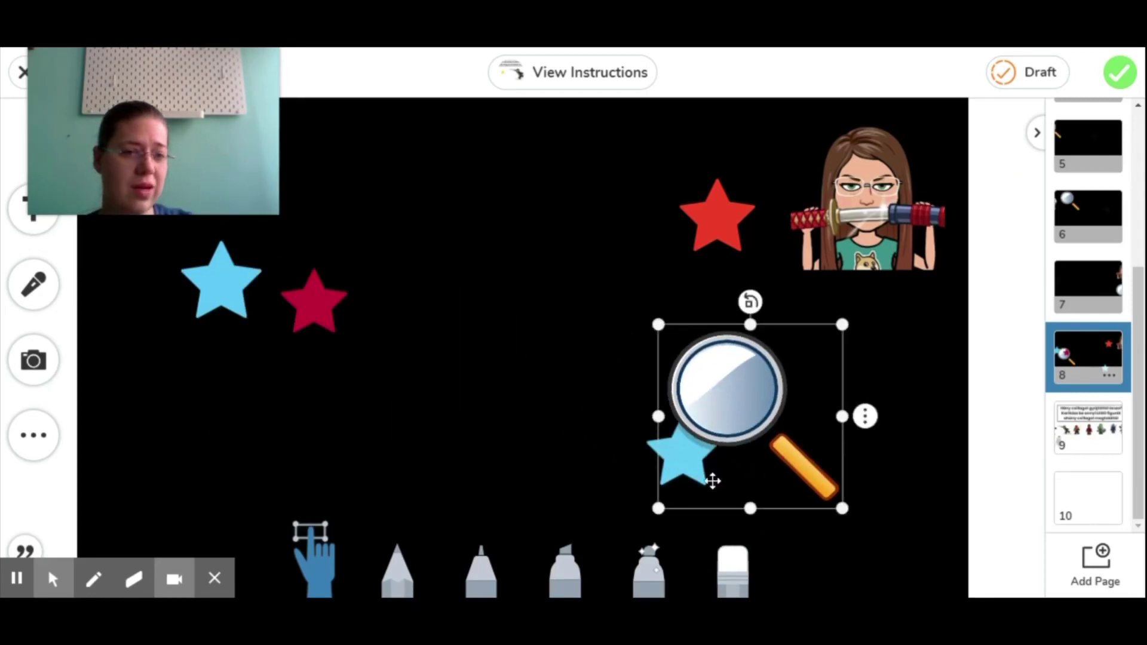
drag(771, 412, 558, 311)
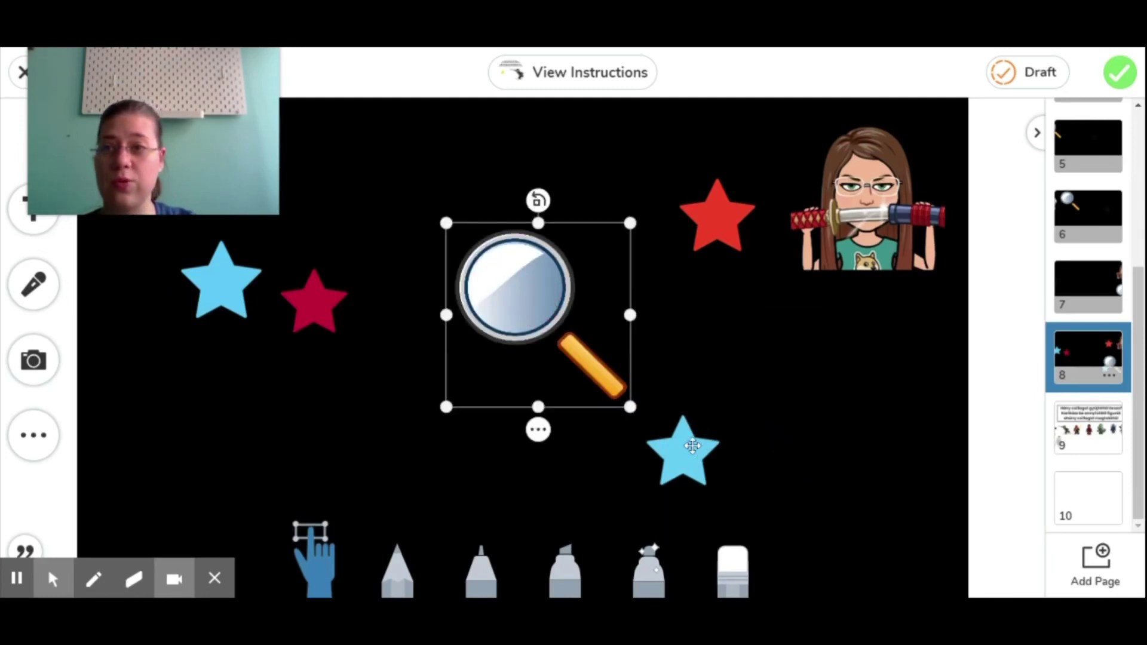
click(692, 446)
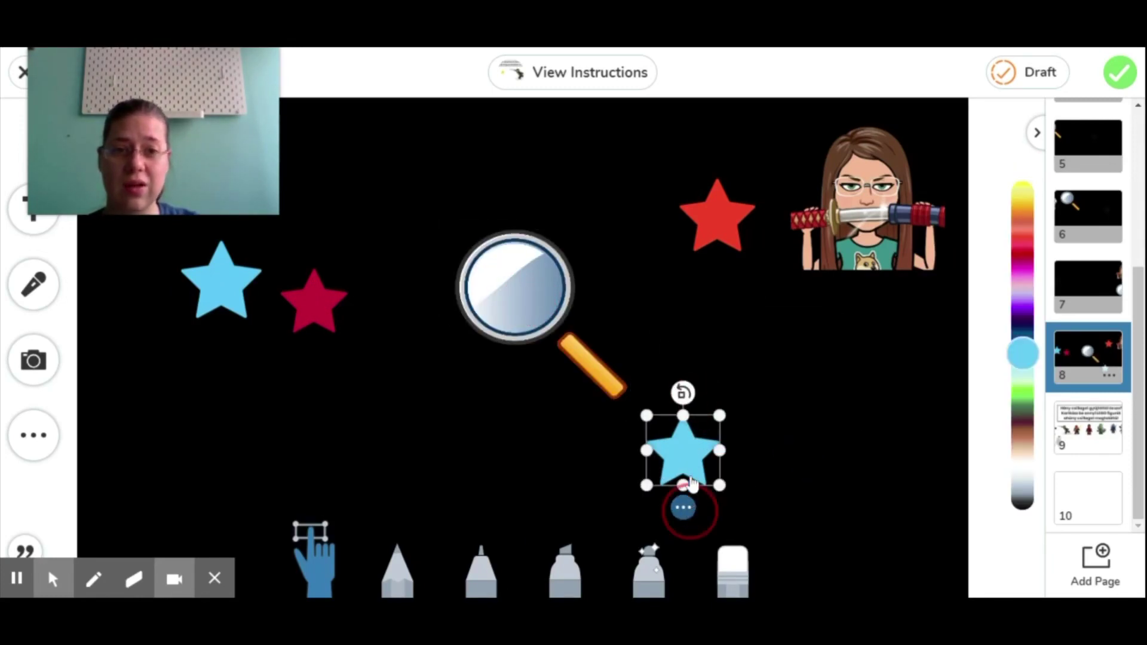
click(684, 506)
mouse_move(625, 345)
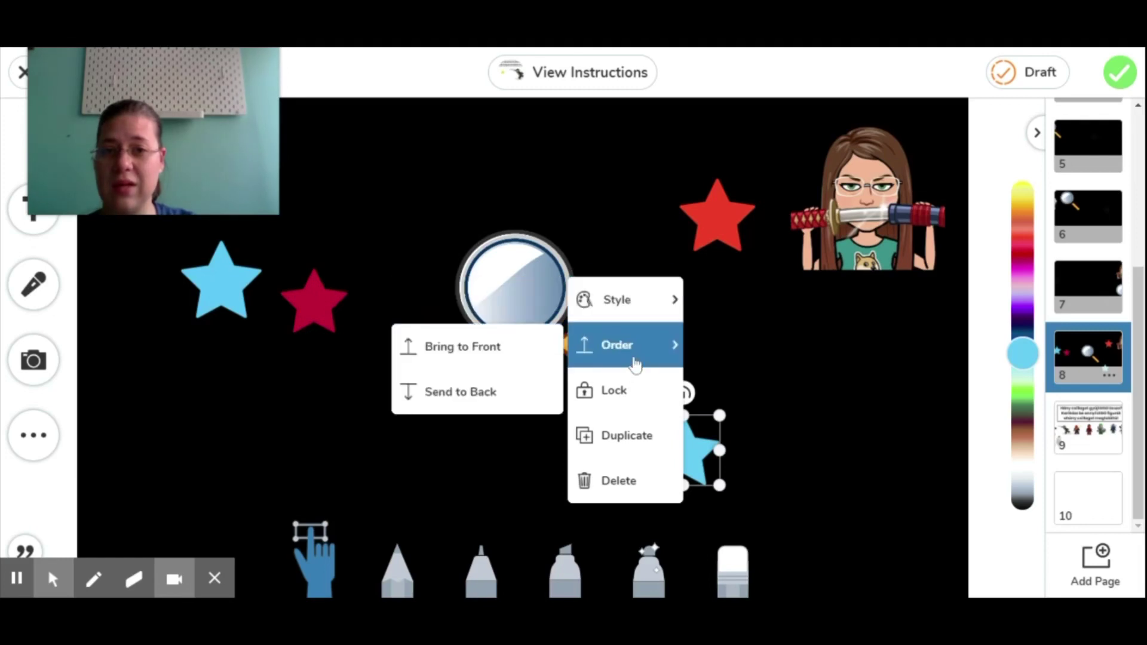
click(720, 221)
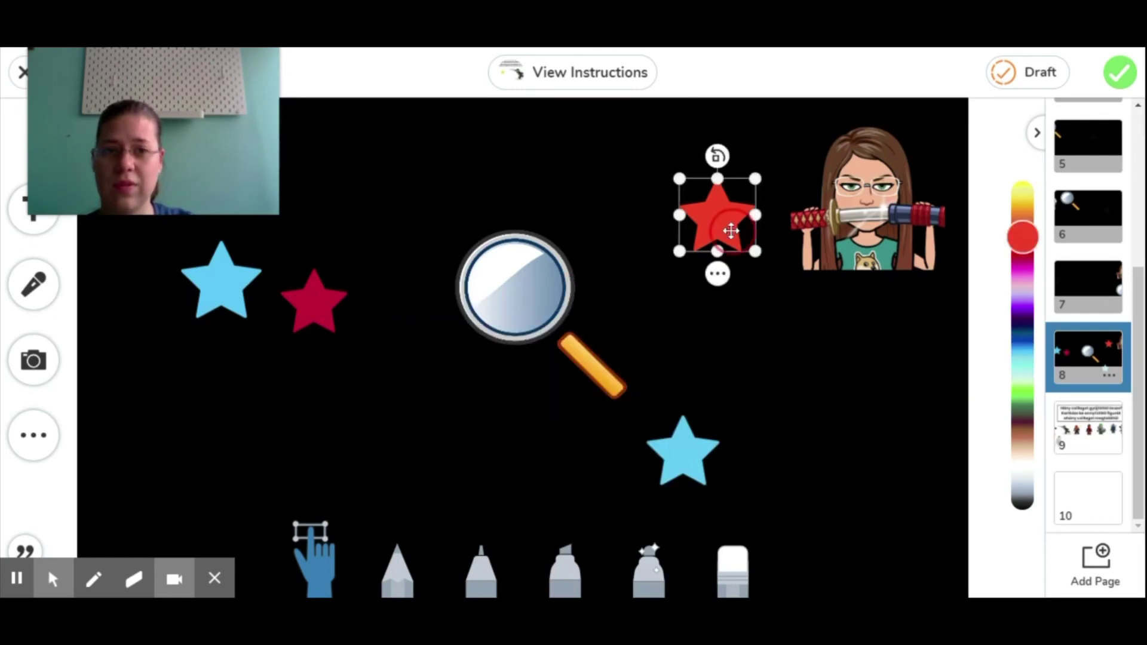
click(717, 266)
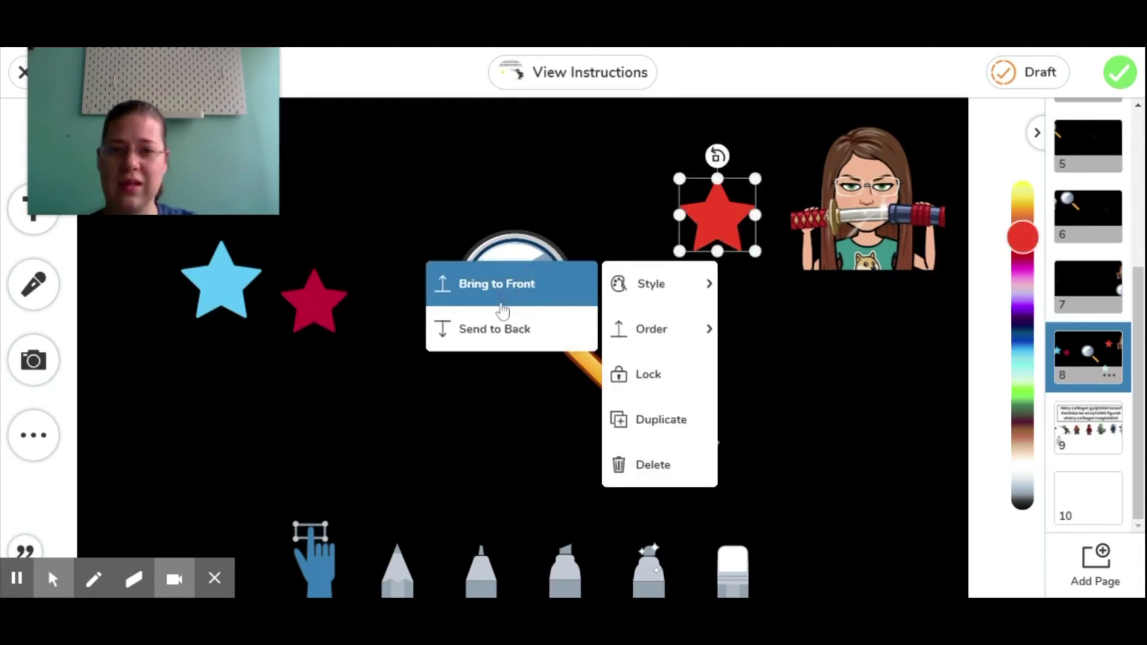
click(454, 398)
mouse_move(454, 397)
mouse_down()
mouse_move(722, 506)
mouse_move(600, 417)
mouse_up()
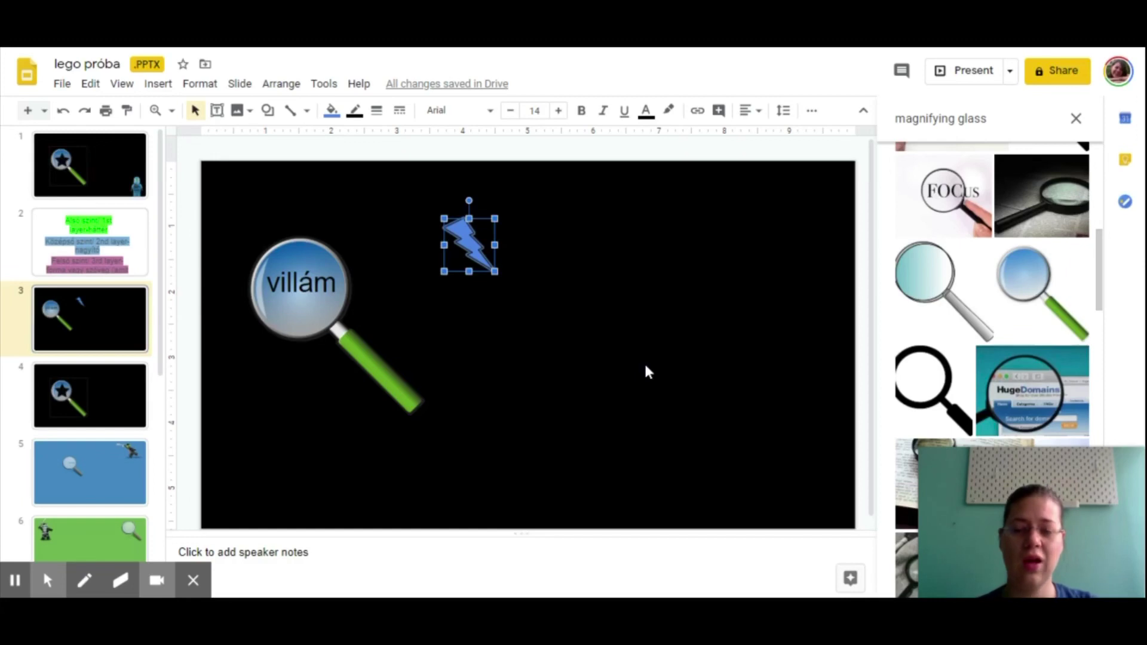
Step: Bring the blue lightning bolt to the front layer and nudge it onto the lens over villám
click(645, 370)
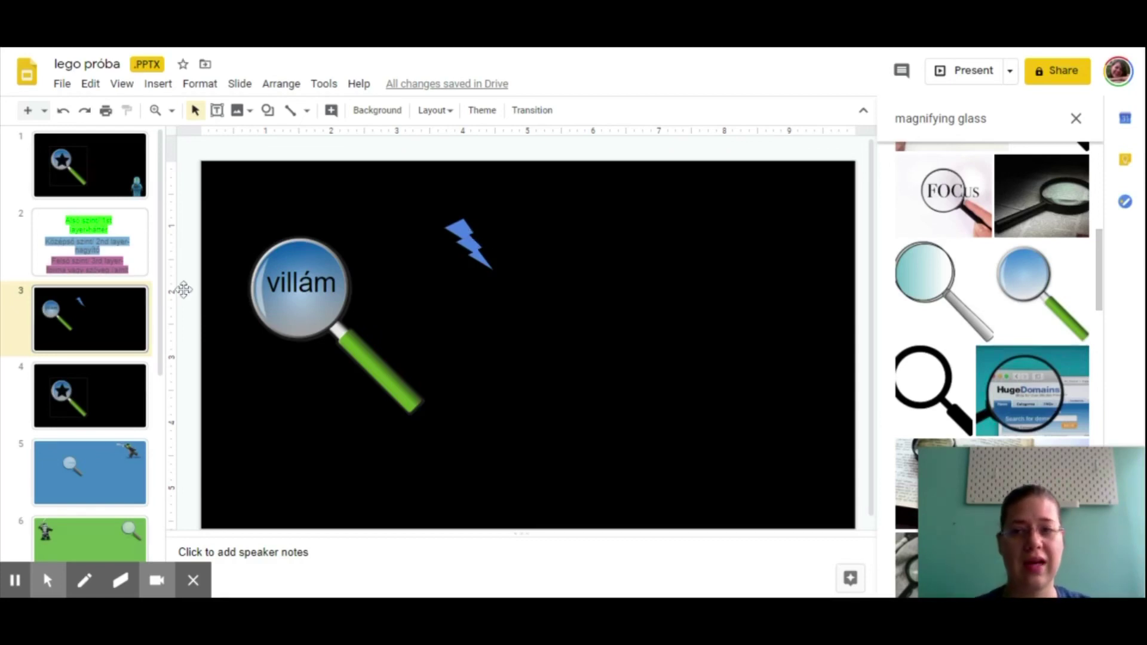
key(Tab)
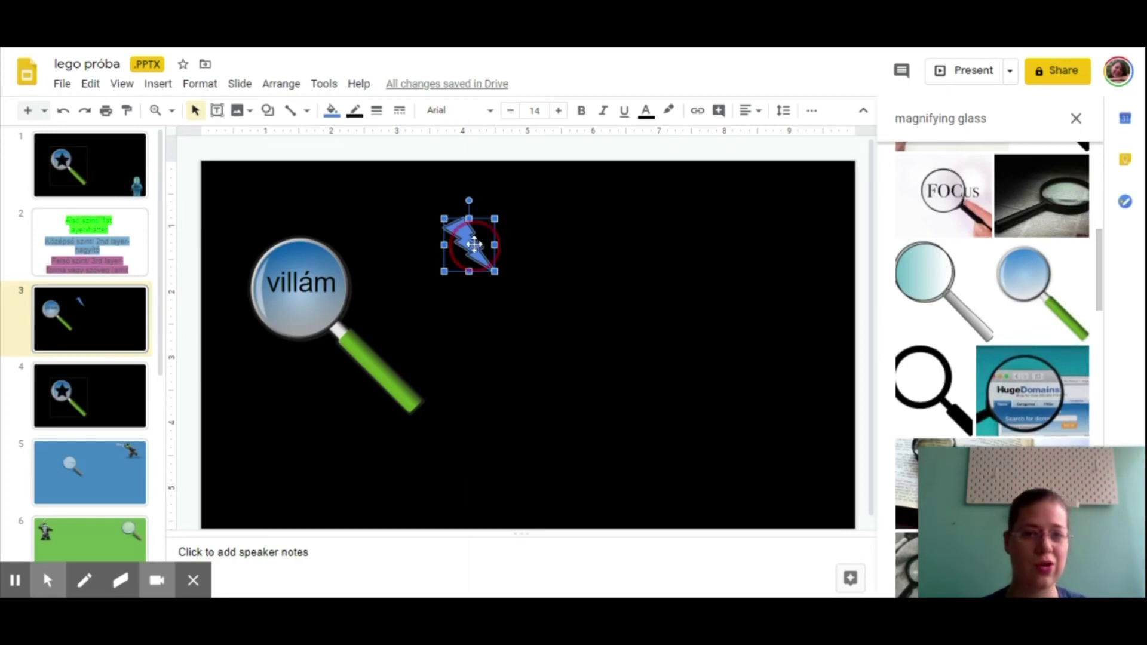
right_click(474, 244)
mouse_move(516, 348)
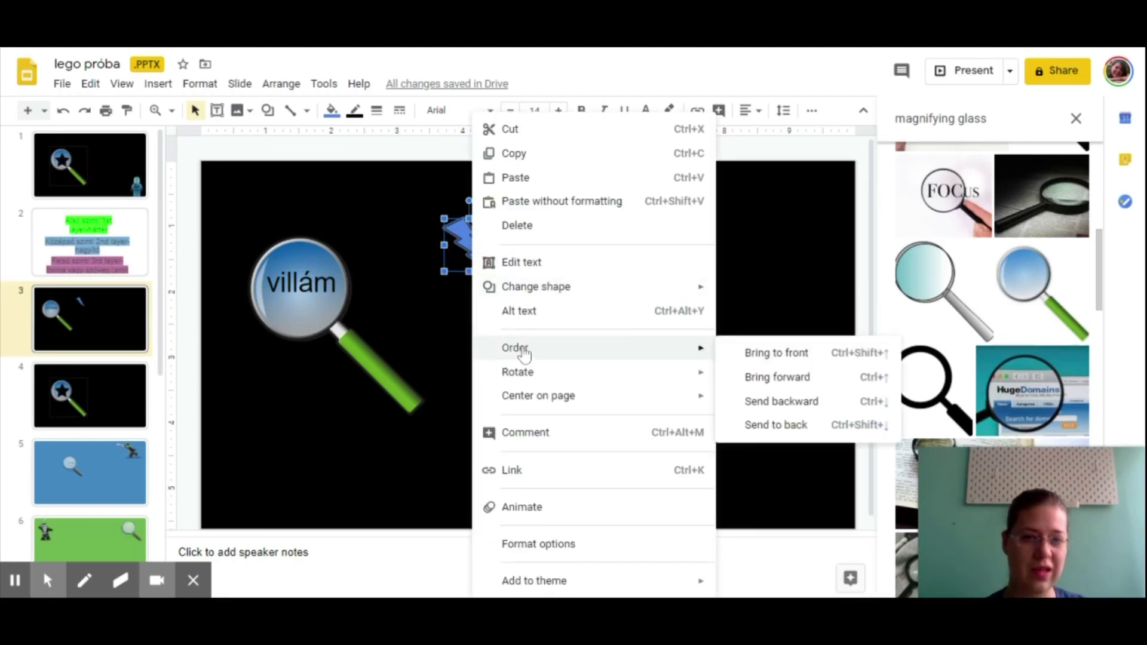
click(759, 353)
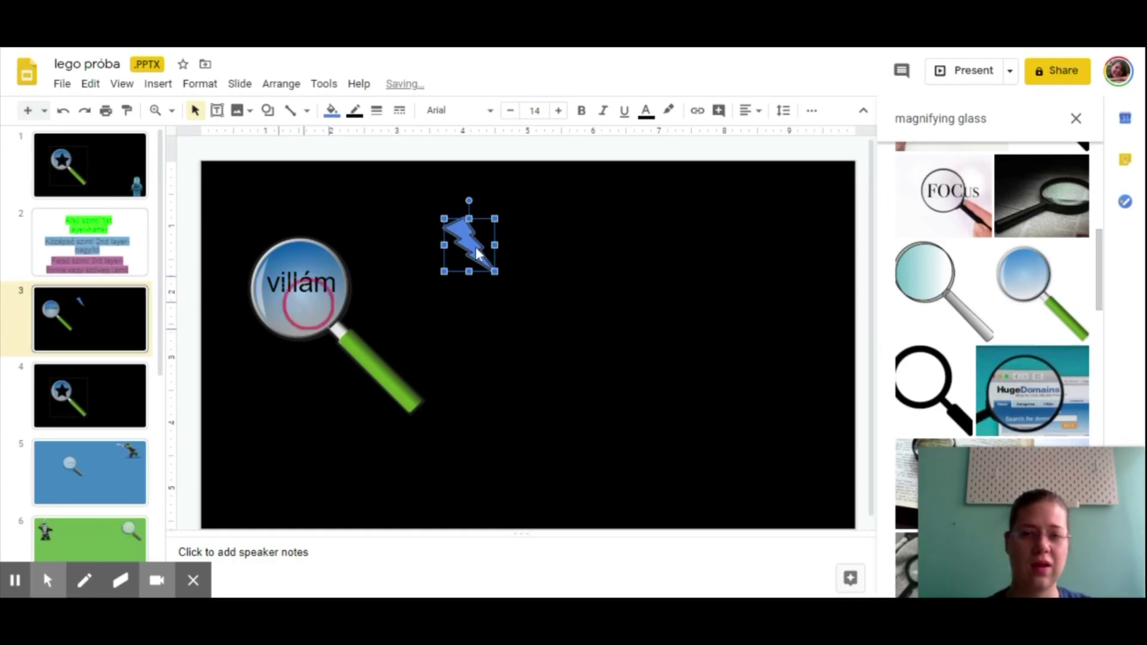
mouse_move(472, 248)
mouse_down()
mouse_move(304, 309)
mouse_move(482, 255)
mouse_up()
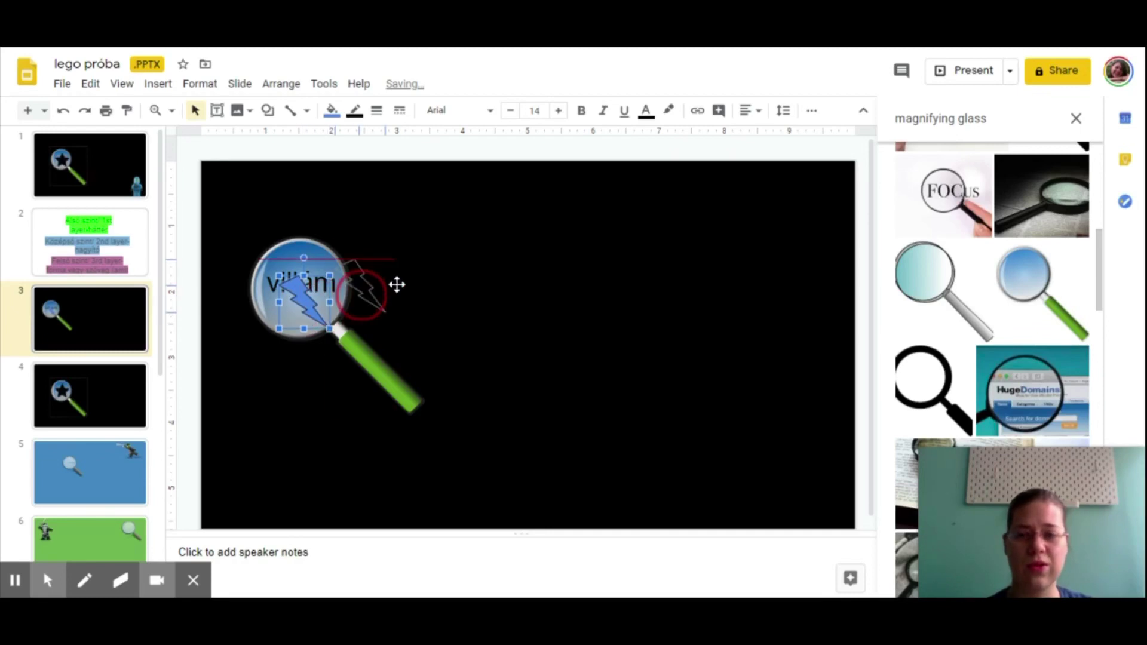
right_click(487, 257)
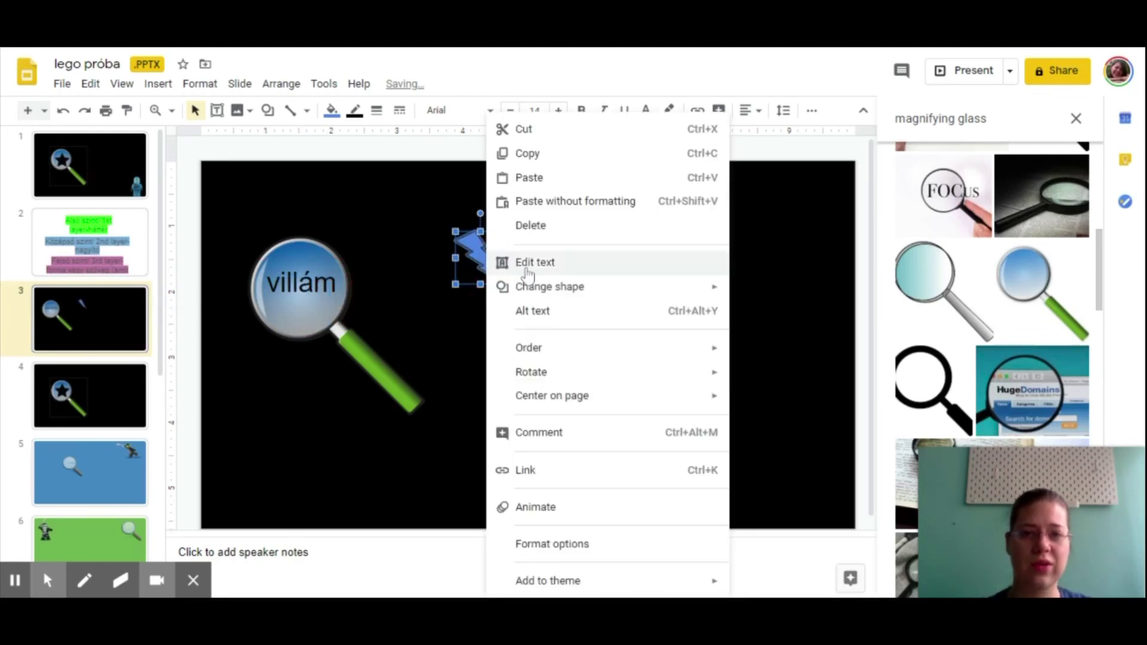
mouse_move(529, 348)
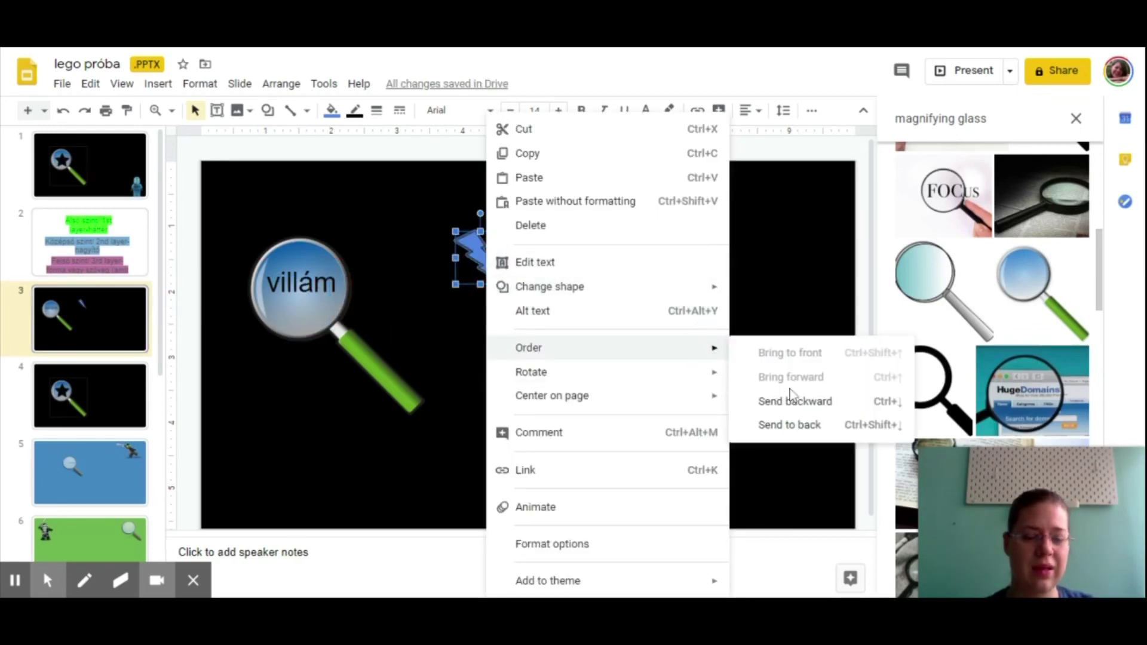
Step: Send the lightning bolt to the back and make its fill and outline black
click(800, 425)
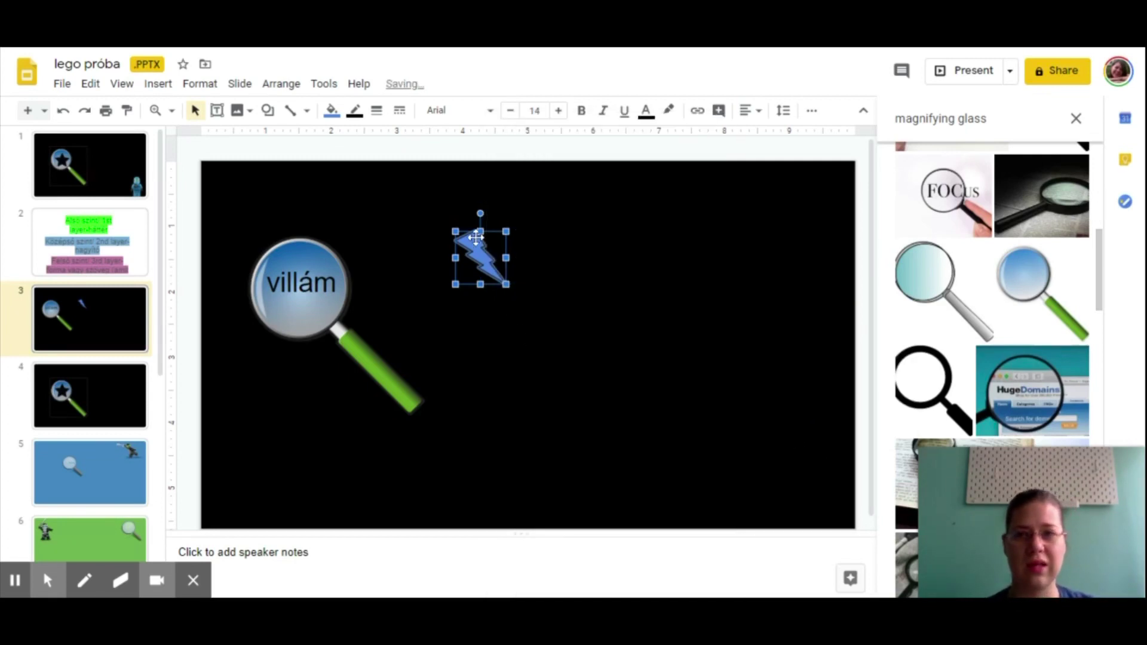
click(332, 111)
click(336, 190)
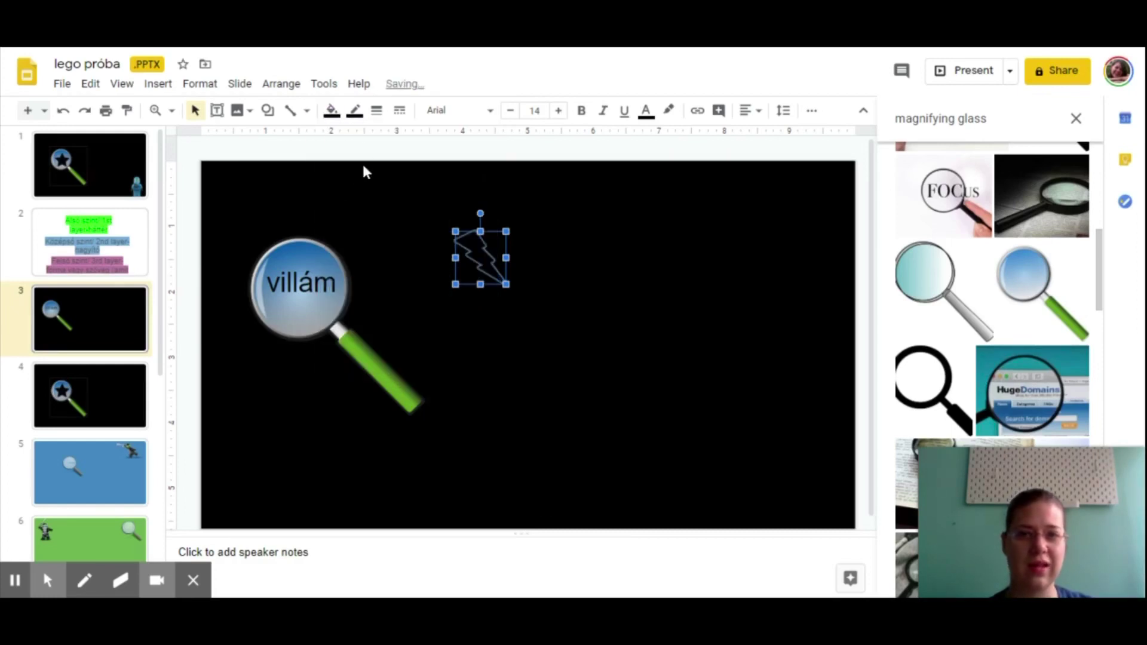
click(354, 111)
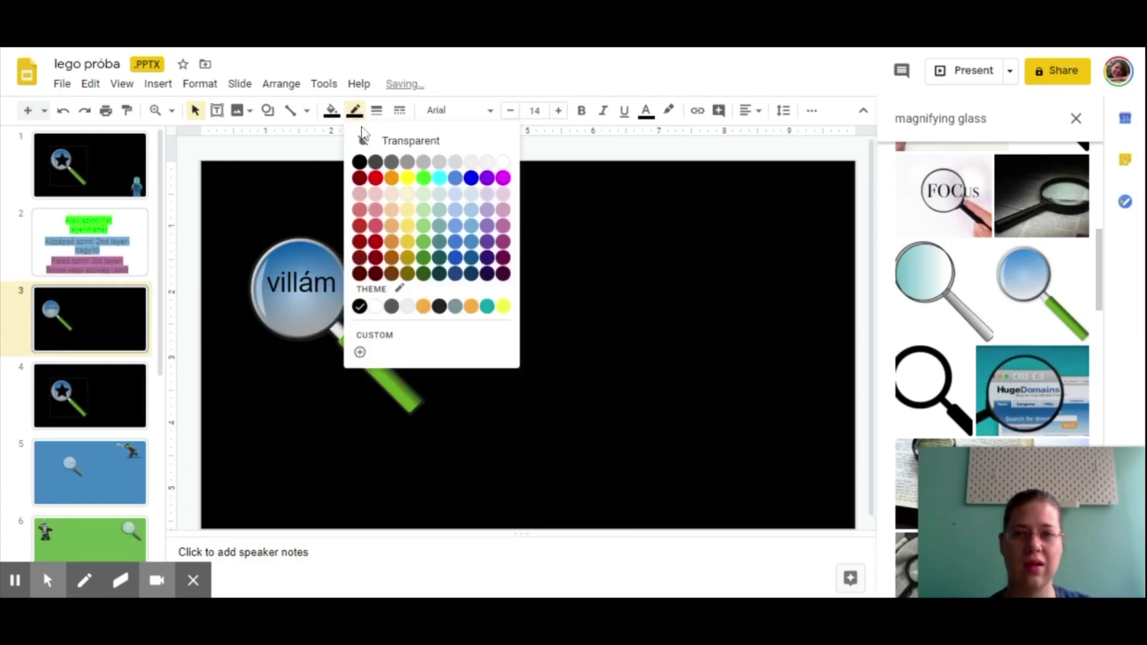
click(359, 160)
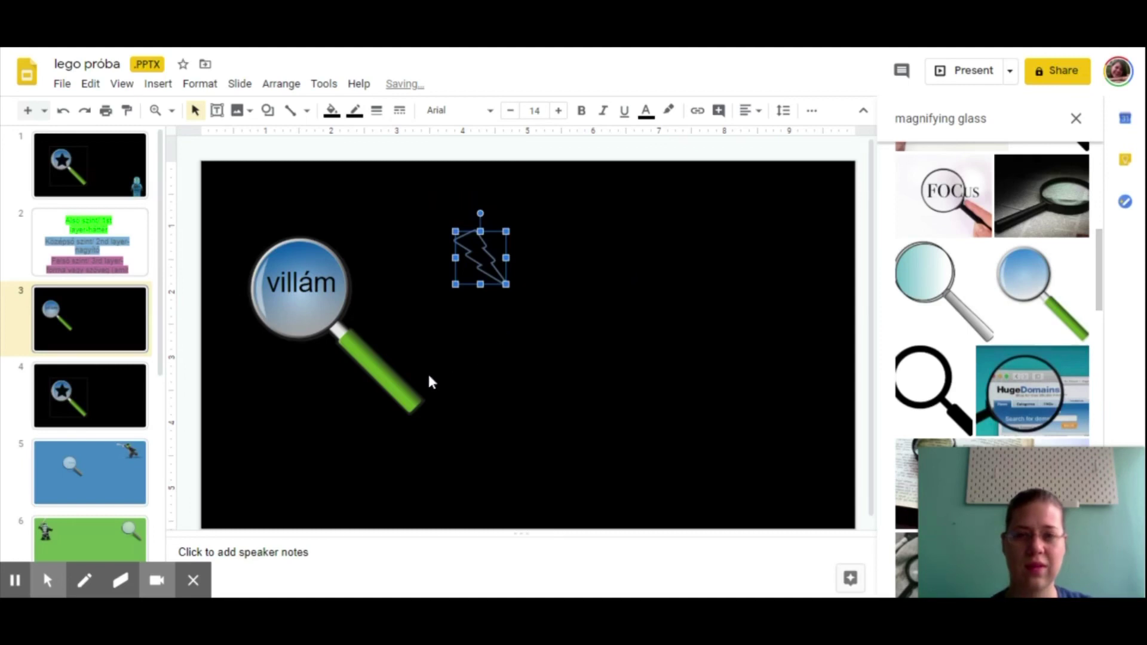
click(503, 261)
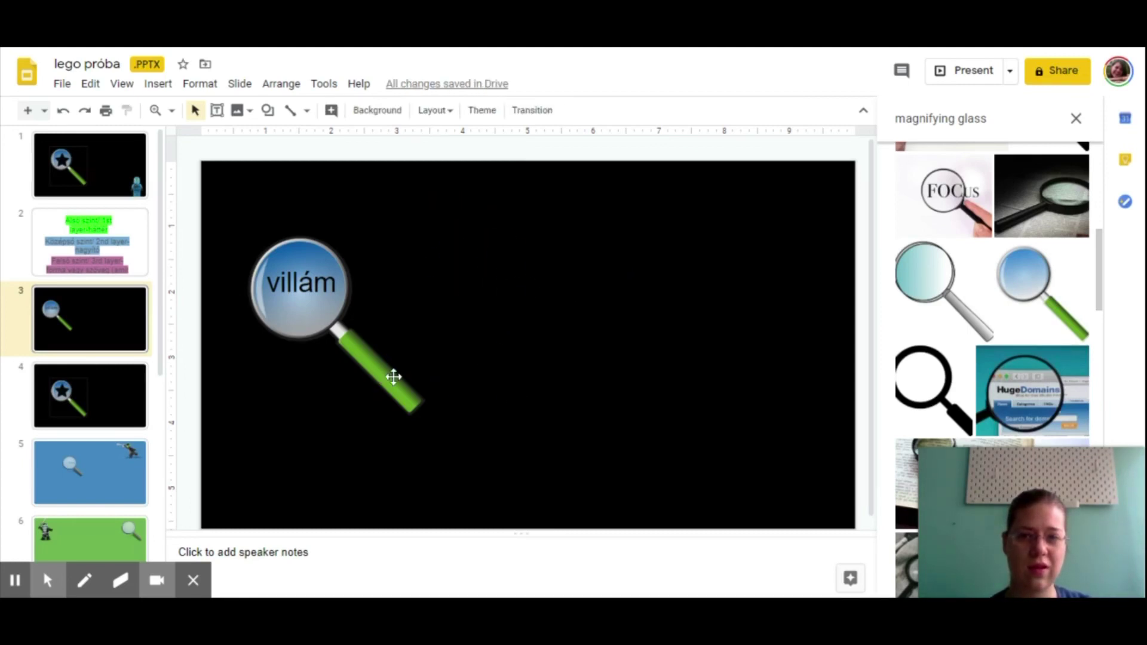
Step: Drag the magnifying glass rightwards, then undo the last move to return it near the centre
click(474, 355)
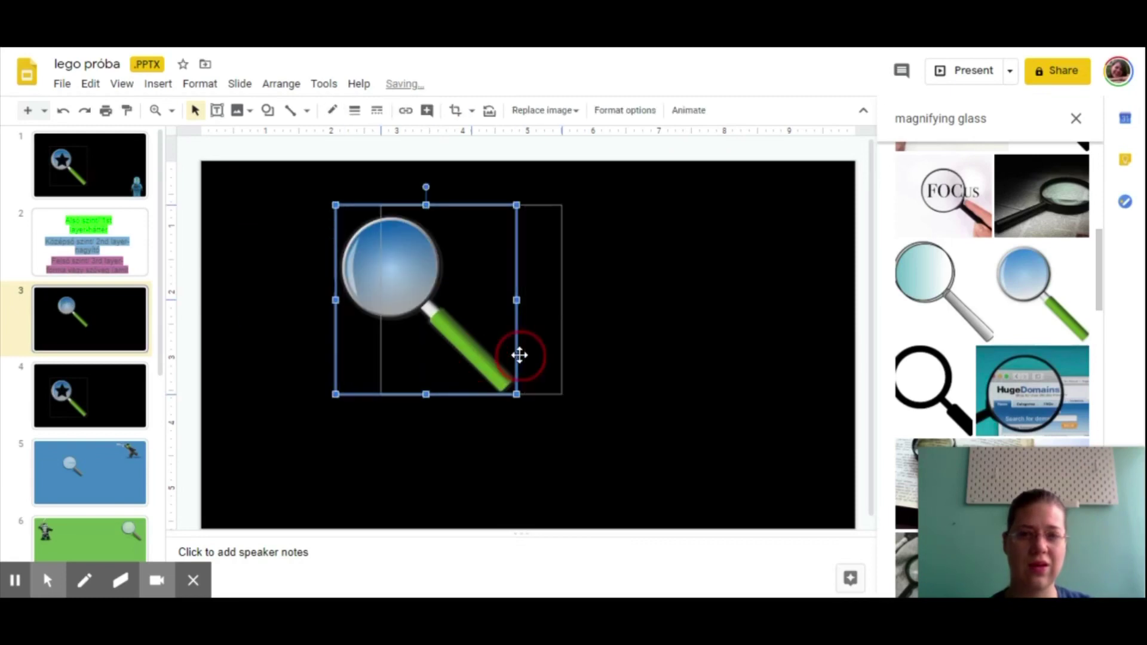
drag(474, 354, 557, 354)
drag(546, 342, 719, 378)
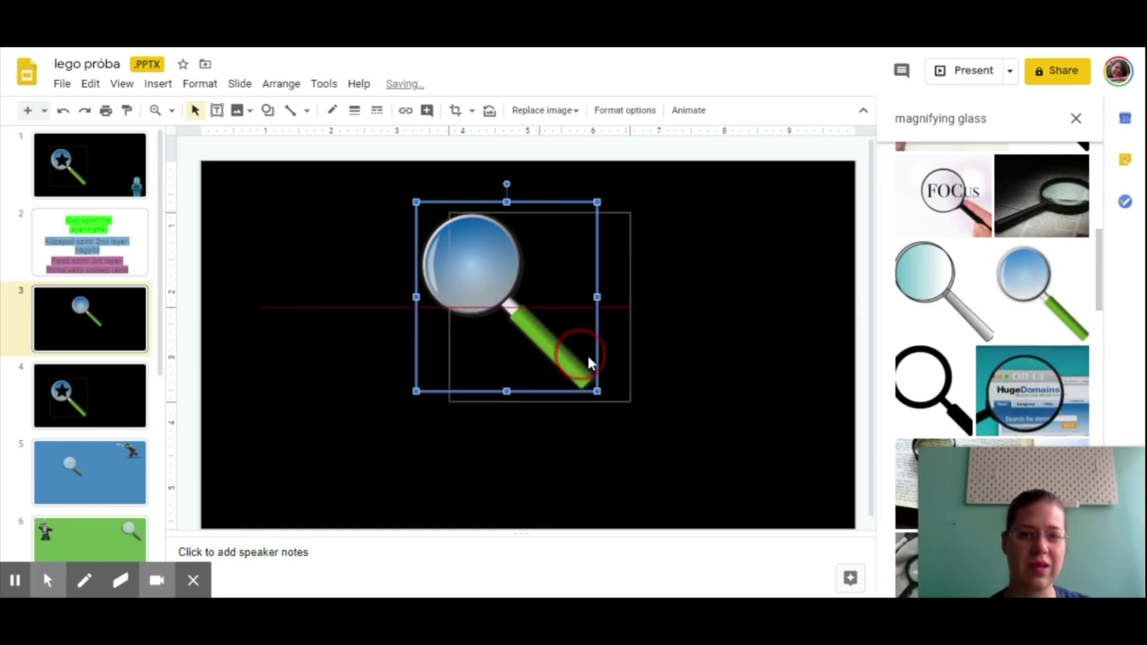
click(465, 286)
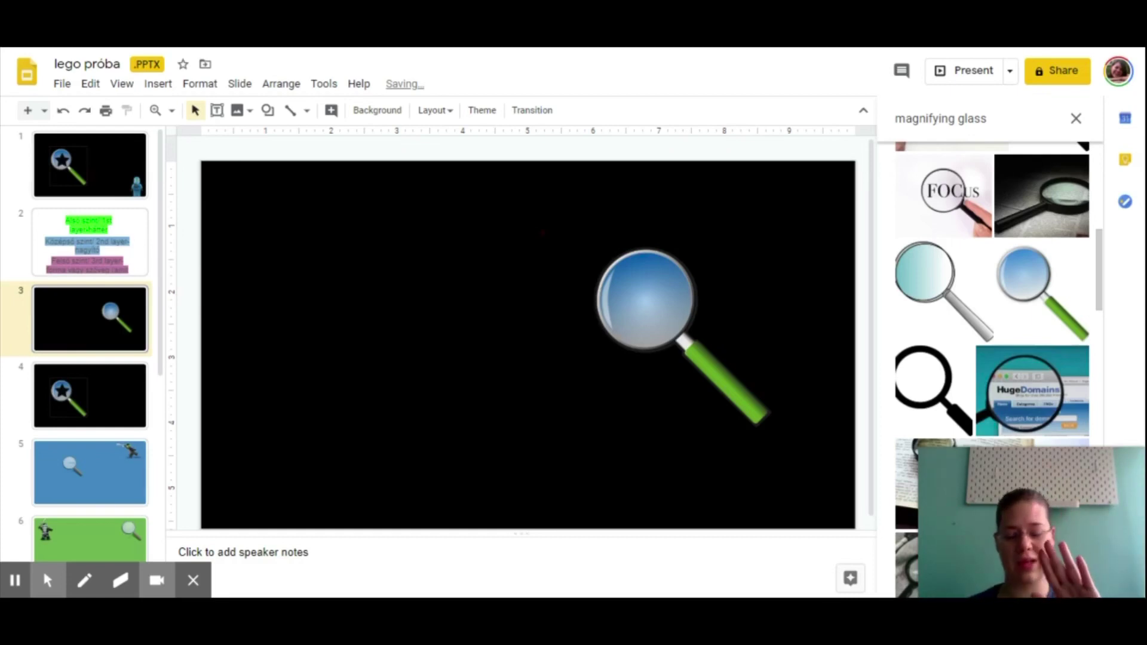
key(ctrl+z)
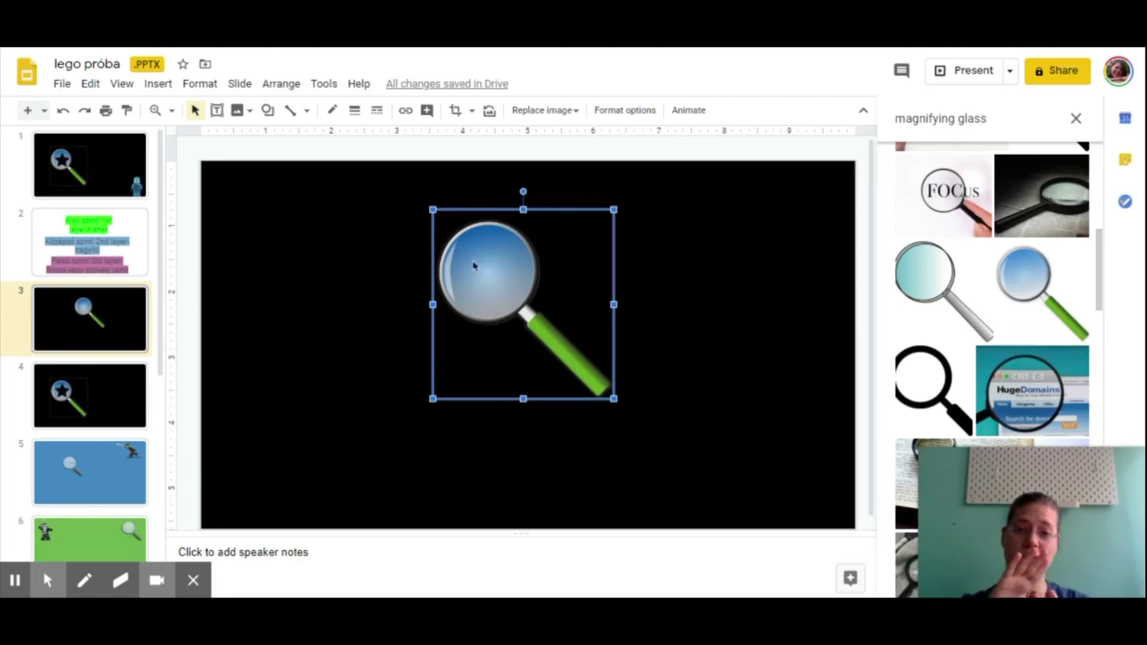